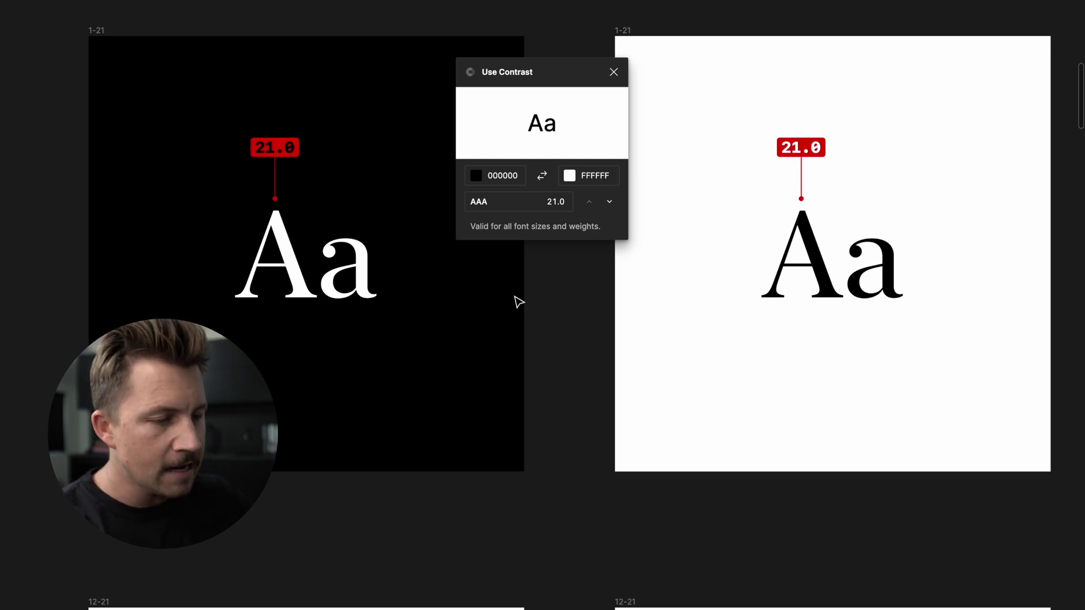
# Compare the two light 12–21 body-text samples labelled 12.0 and 21.0.
pyautogui.click(275, 291)
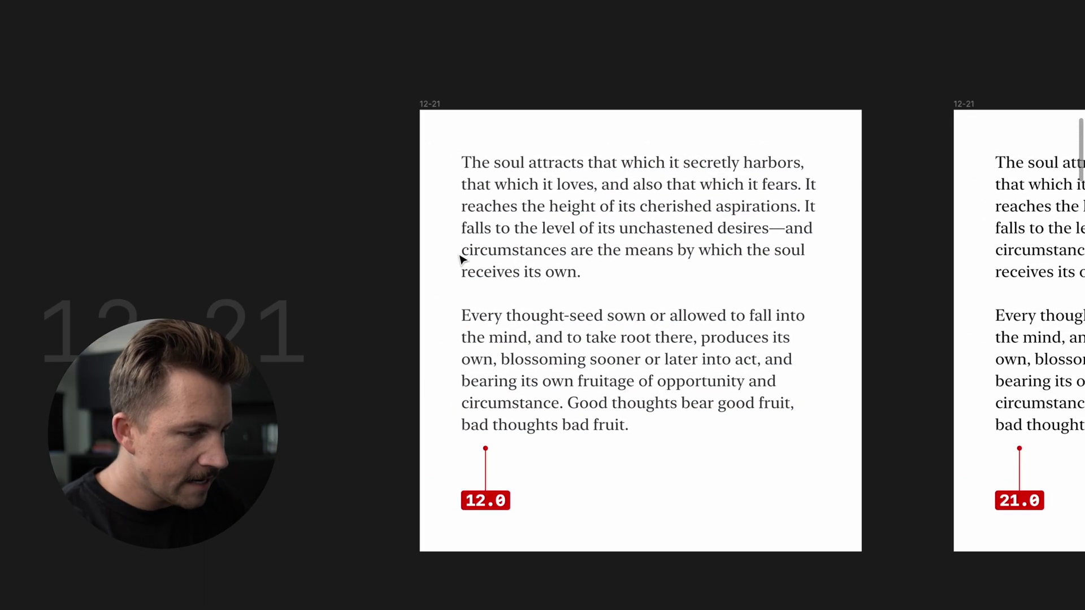
pyautogui.hscroll(10, 497, 267)
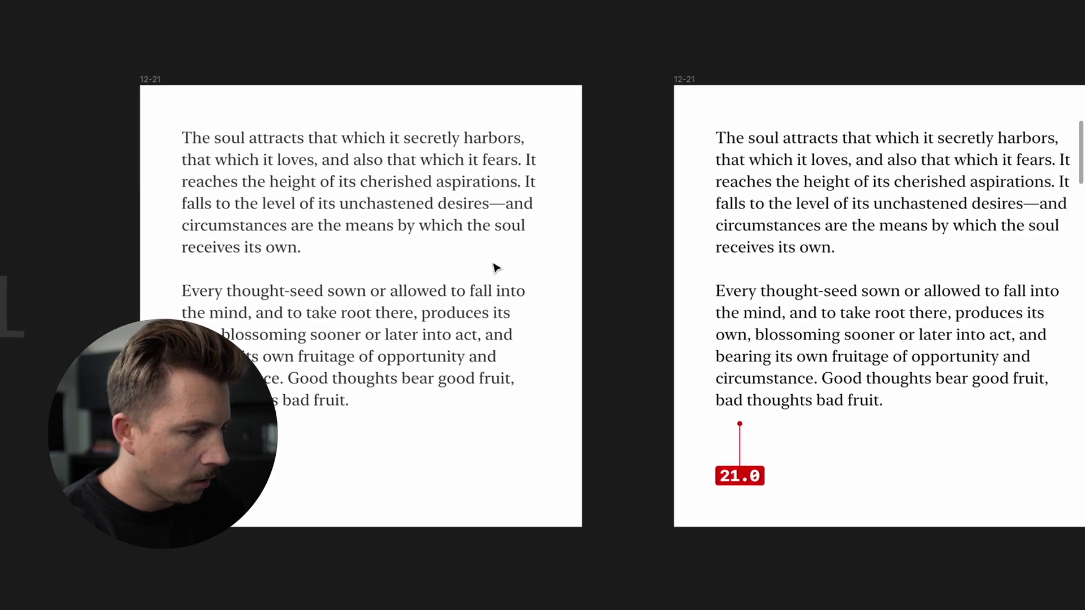
pyautogui.hscroll(3, 496, 267)
pyautogui.click(771, 204)
pyautogui.click(639, 288)
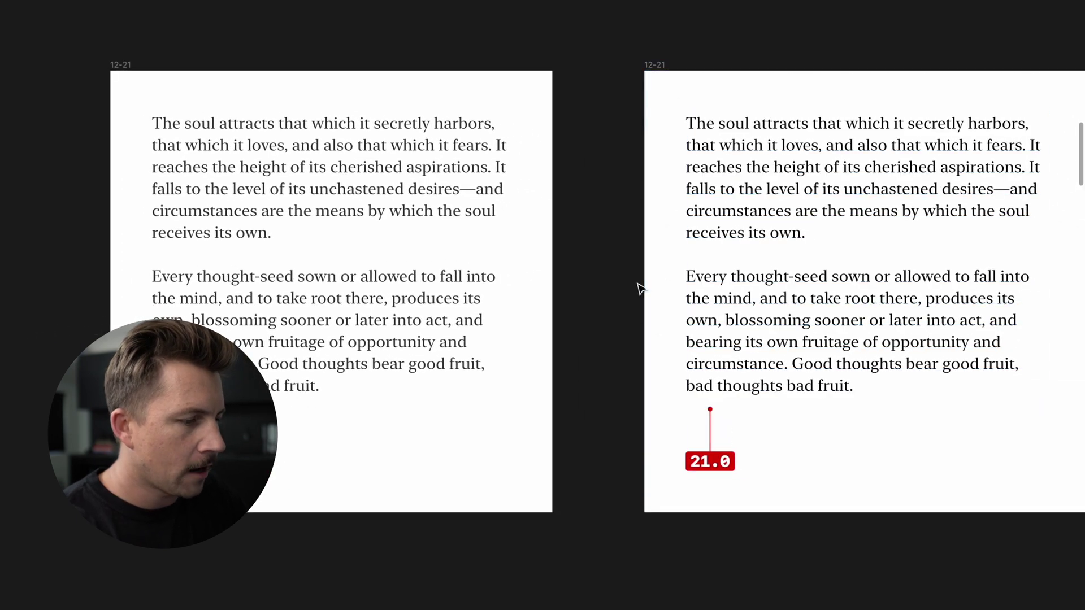
pyautogui.hscroll(2, 611, 272)
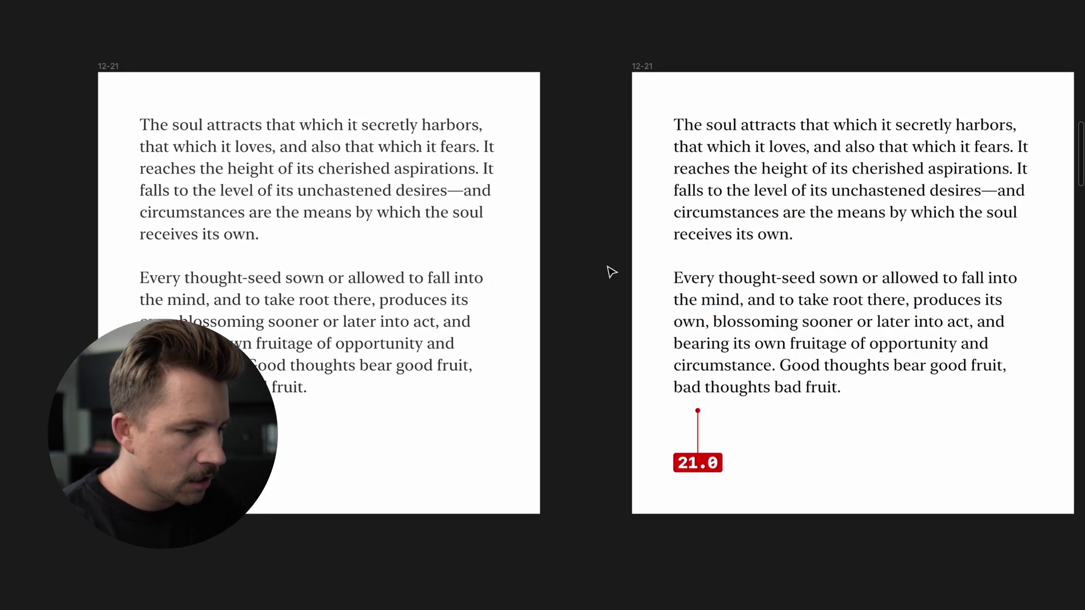
pyautogui.hscroll(-8, 599, 271)
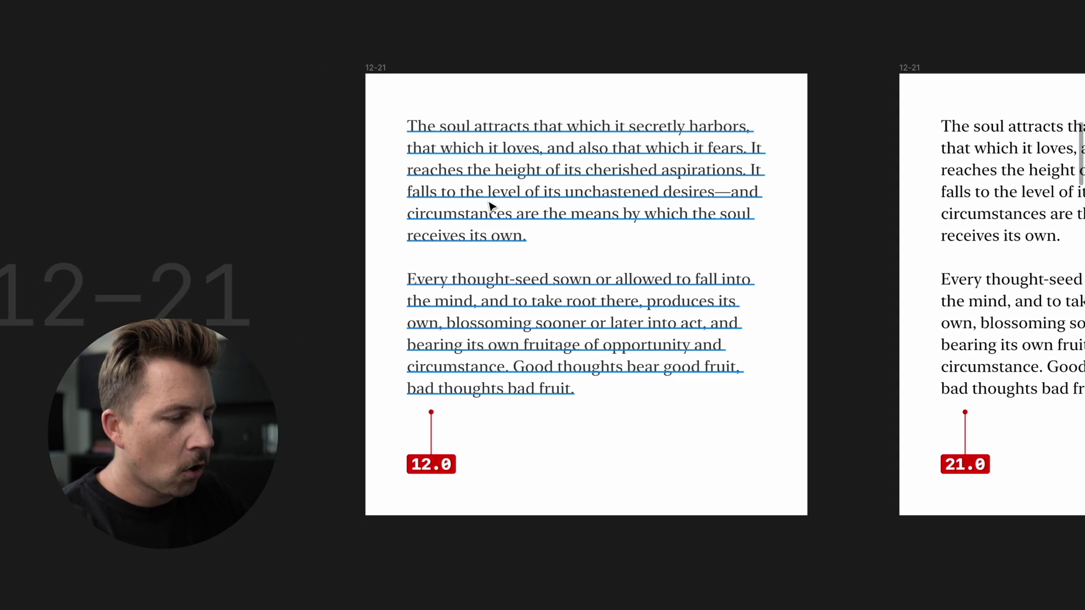
# Check the light 12.0 paragraph with the Use Contrast plugin, review its list of contrast levels, and close the plugin.
pyautogui.click(490, 206)
pyautogui.press('super+slash')
pyautogui.write('use contrast')
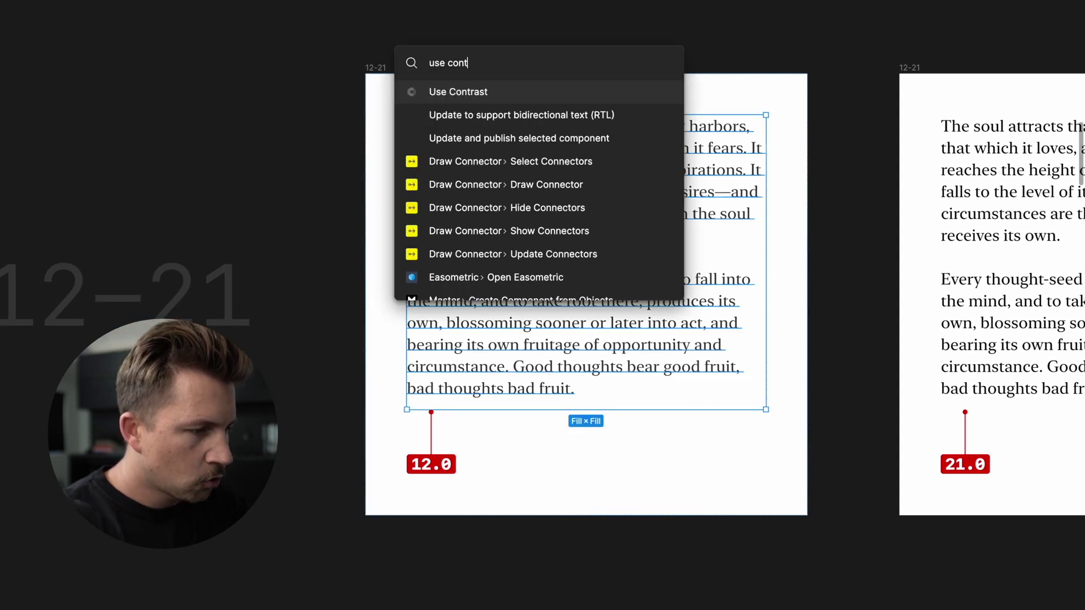
pyautogui.press('Return')
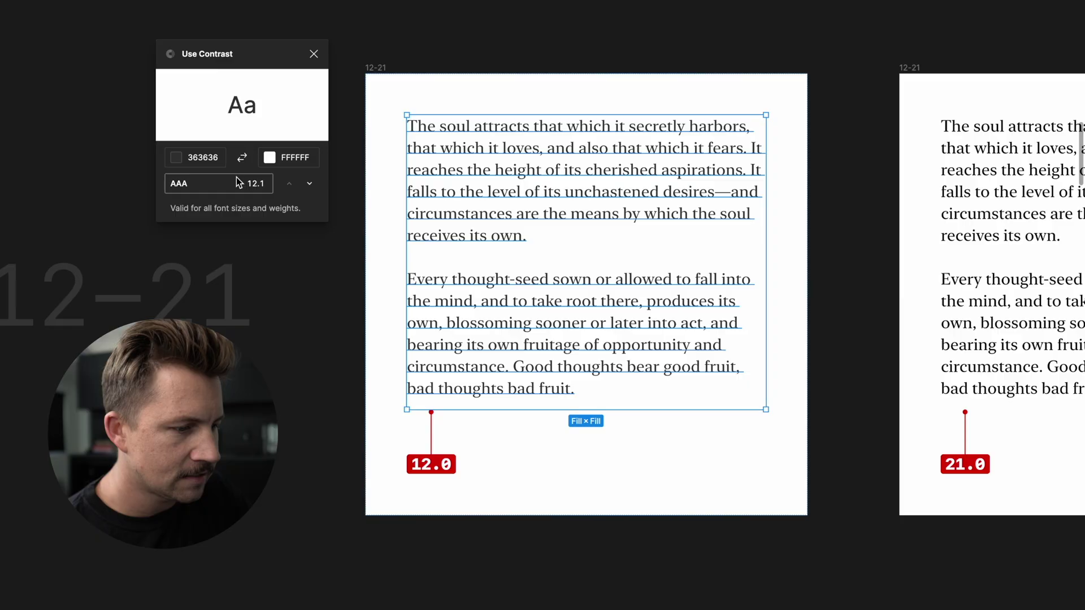
pyautogui.click(239, 182)
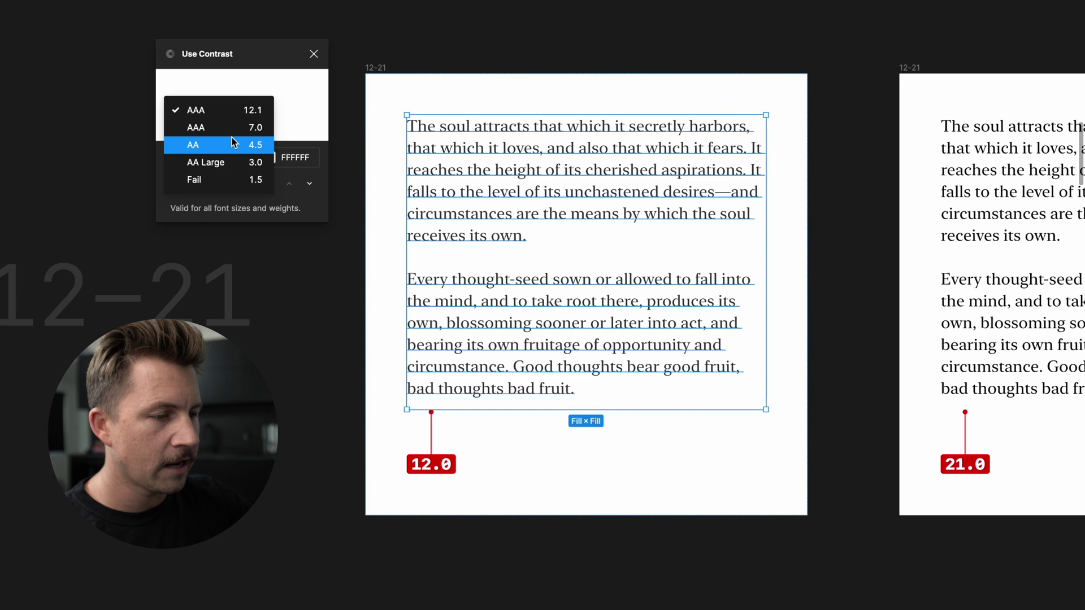
pyautogui.click(314, 55)
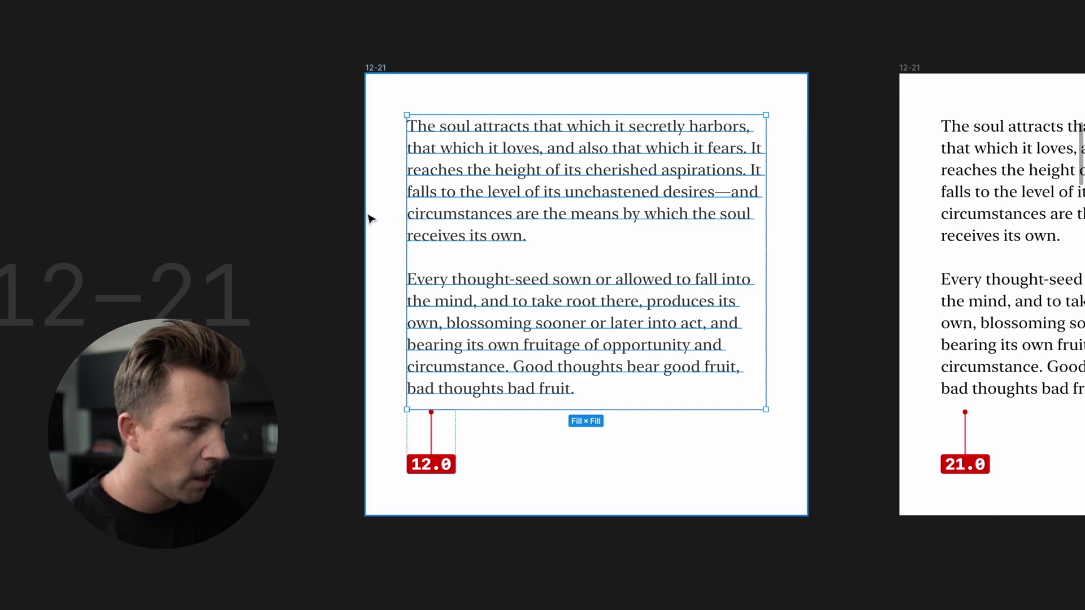
# Try opacities of 80%, 45%, 32%, 21% and 78% on the light 12.0 paragraph.
pyautogui.click(323, 168)
pyautogui.click(464, 175)
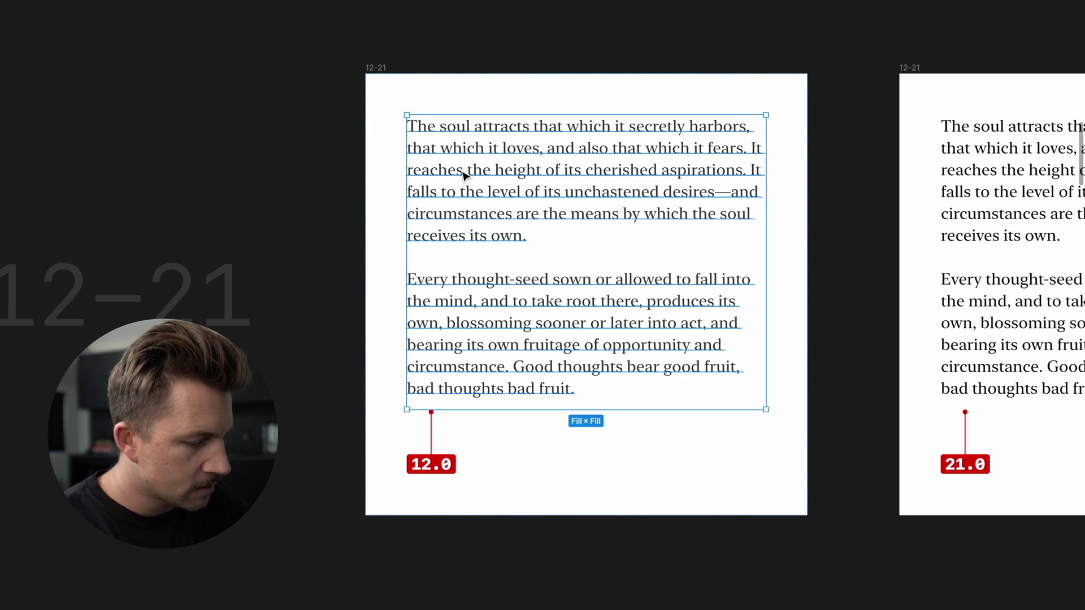
pyautogui.press('8')
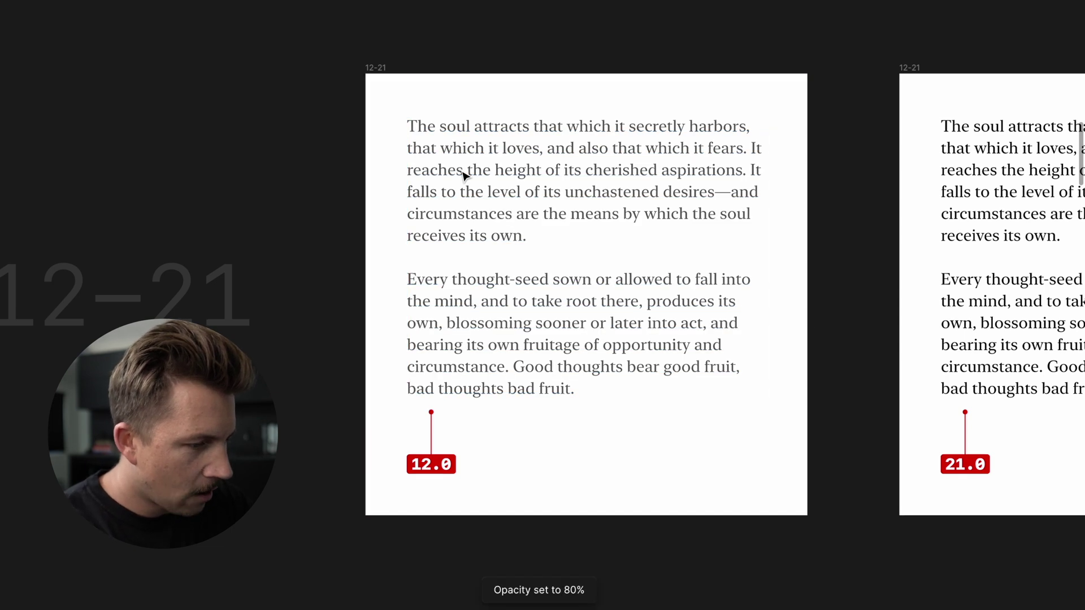
pyautogui.press('4')
pyautogui.press('5')
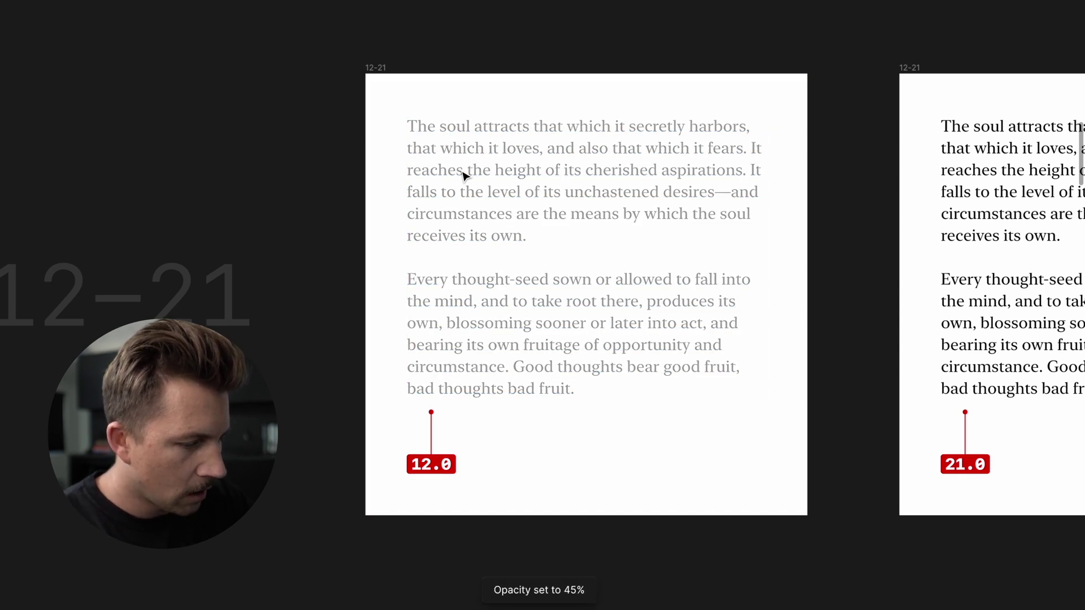
pyautogui.press('3')
pyautogui.press('2')
pyautogui.press('2')
pyautogui.press('1')
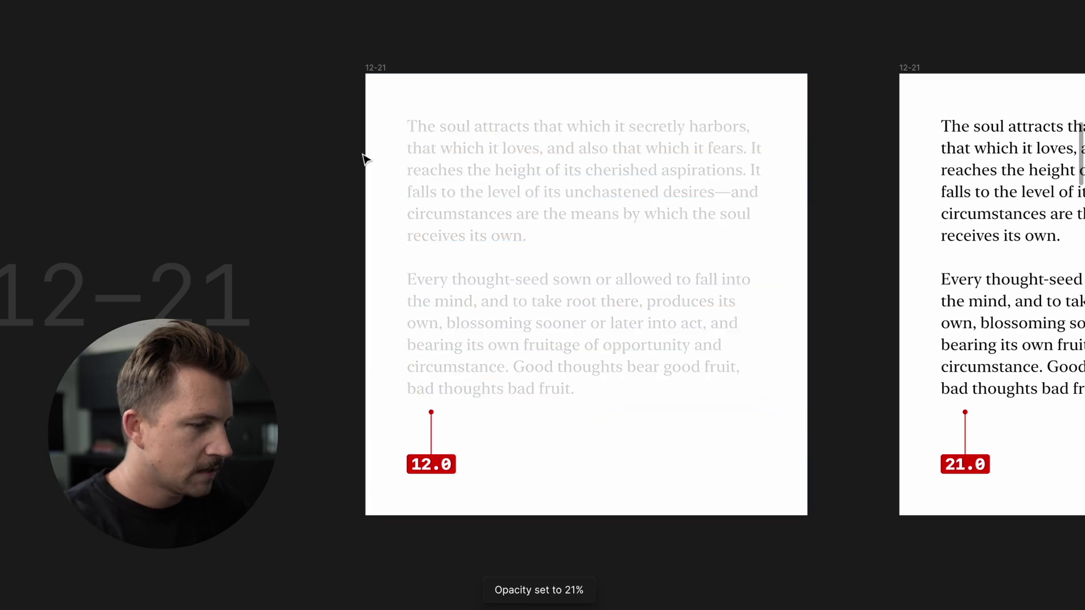
pyautogui.press('7')
pyautogui.press('8')
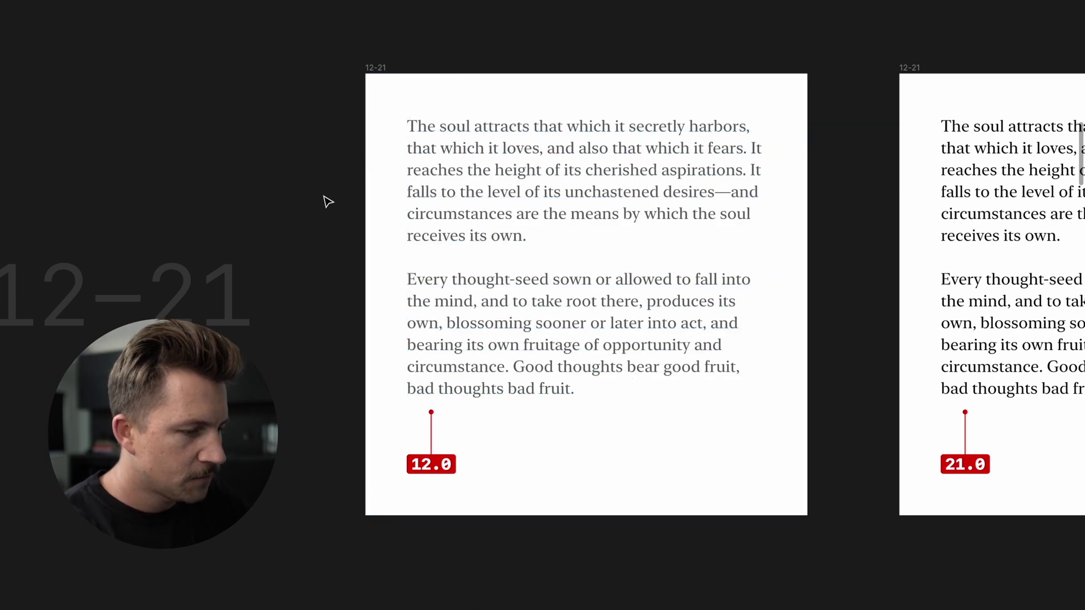
pyautogui.scroll(-1, 324, 196)
pyautogui.press('Escape')
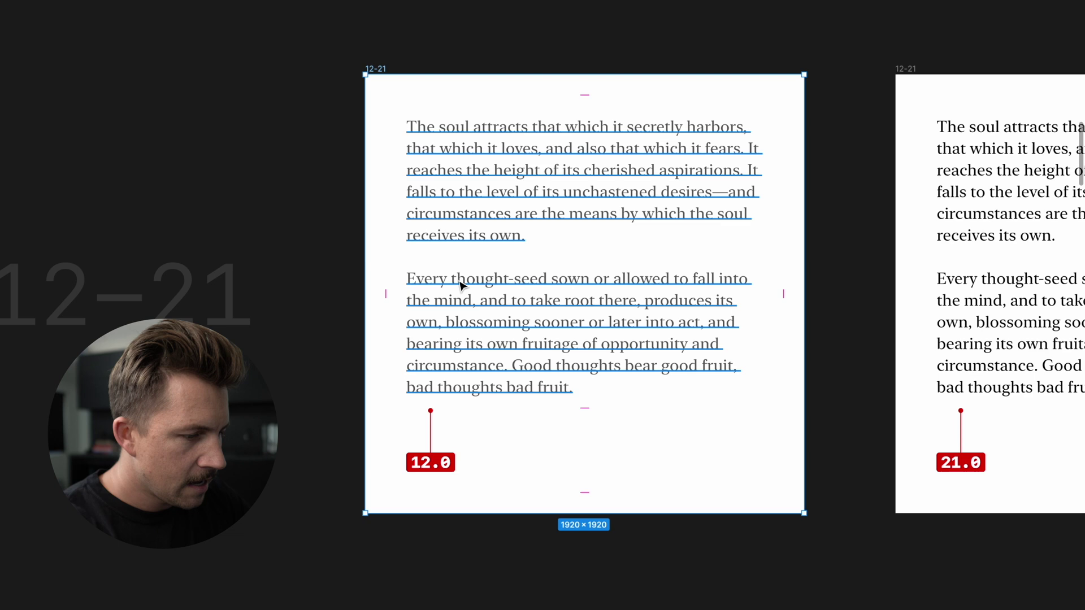
# Set the light 12.0 paragraph's opacity to 100% and deselect it.
pyautogui.click(460, 283)
pyautogui.press('0')
pyautogui.click(290, 152)
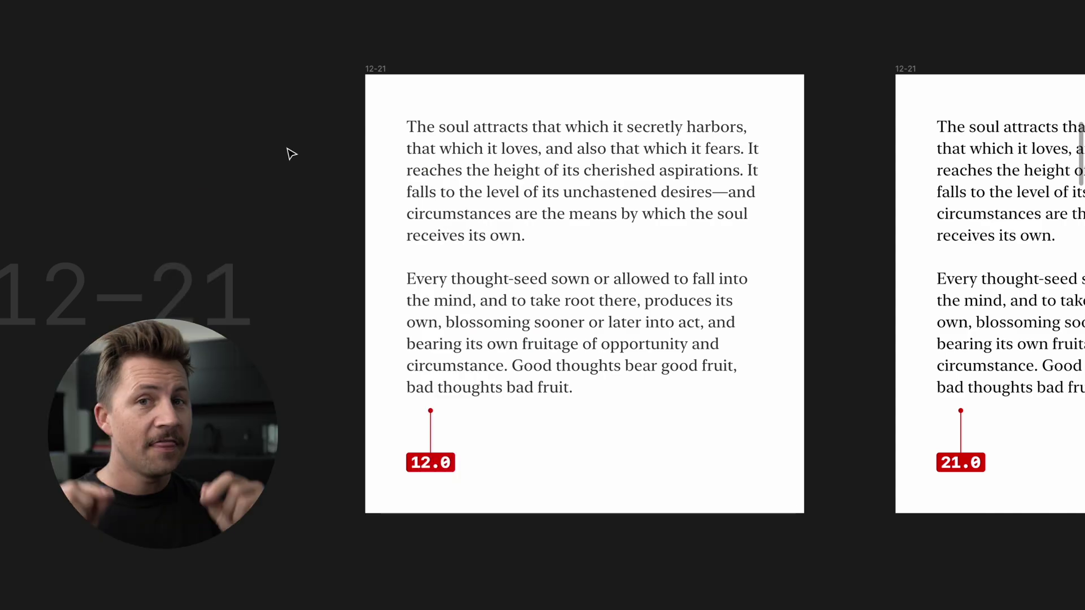
# Check the text contrast of the dark 7–12 frame's 12.0 paragraph with the Use Contrast plugin.
pyautogui.hscroll(10, 290, 152)
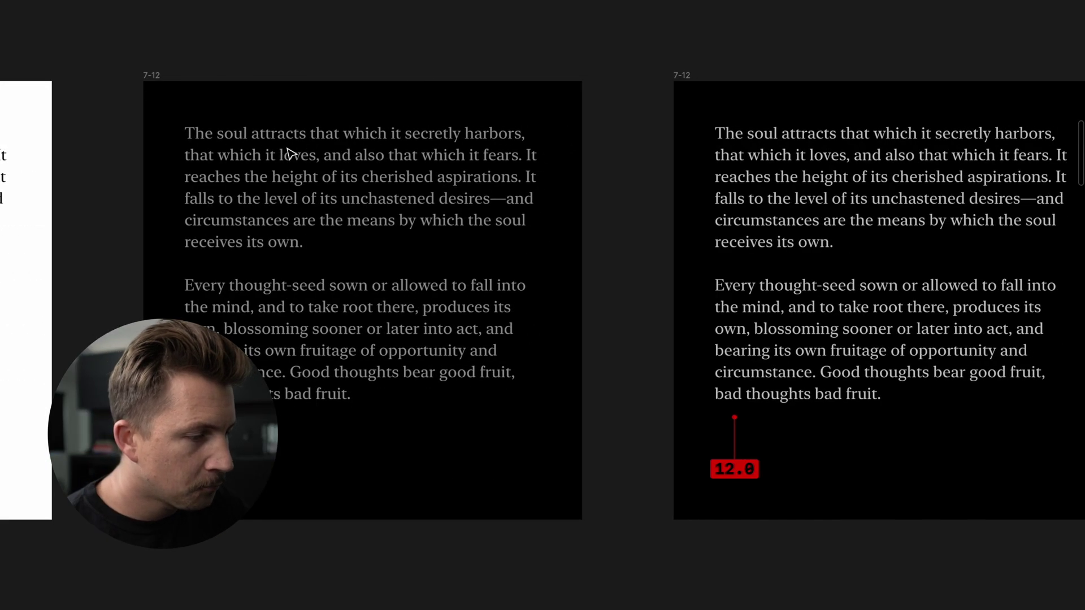
pyautogui.hscroll(1, 289, 152)
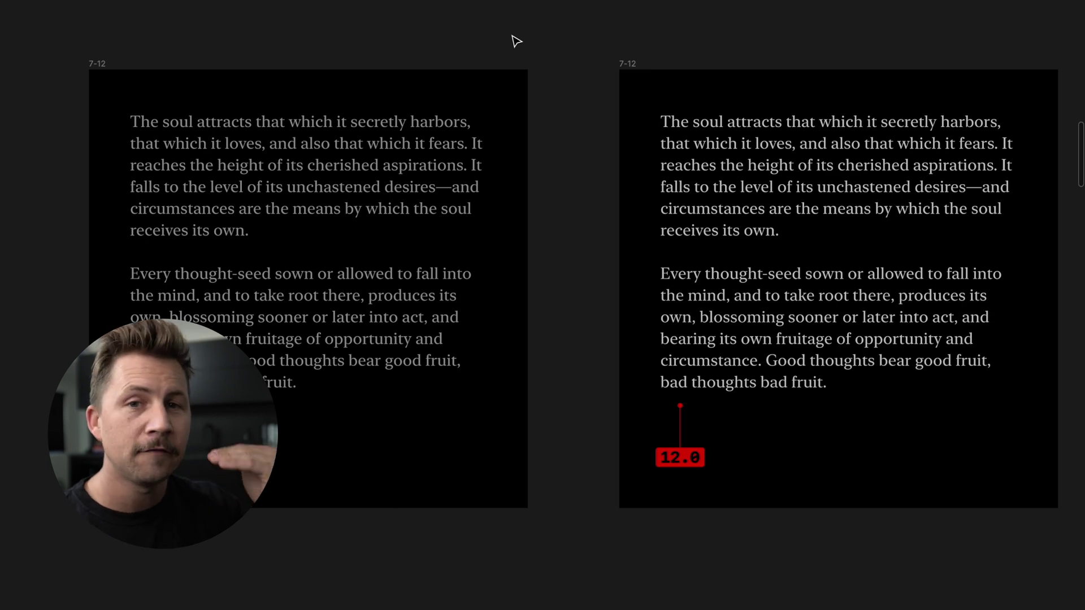
pyautogui.click(698, 133)
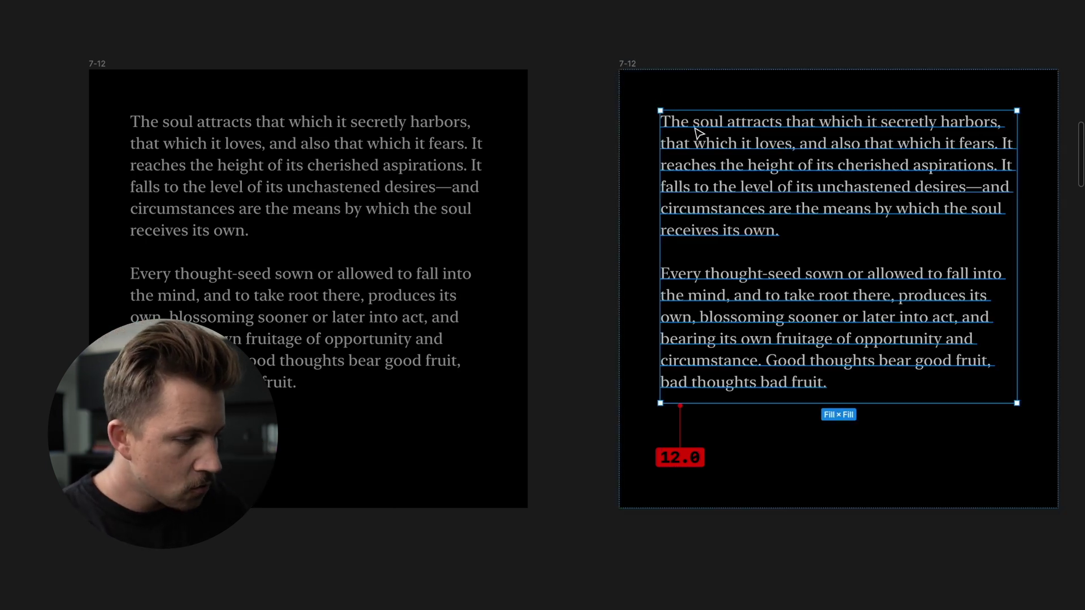
pyautogui.press('super+slash')
pyautogui.press('Return')
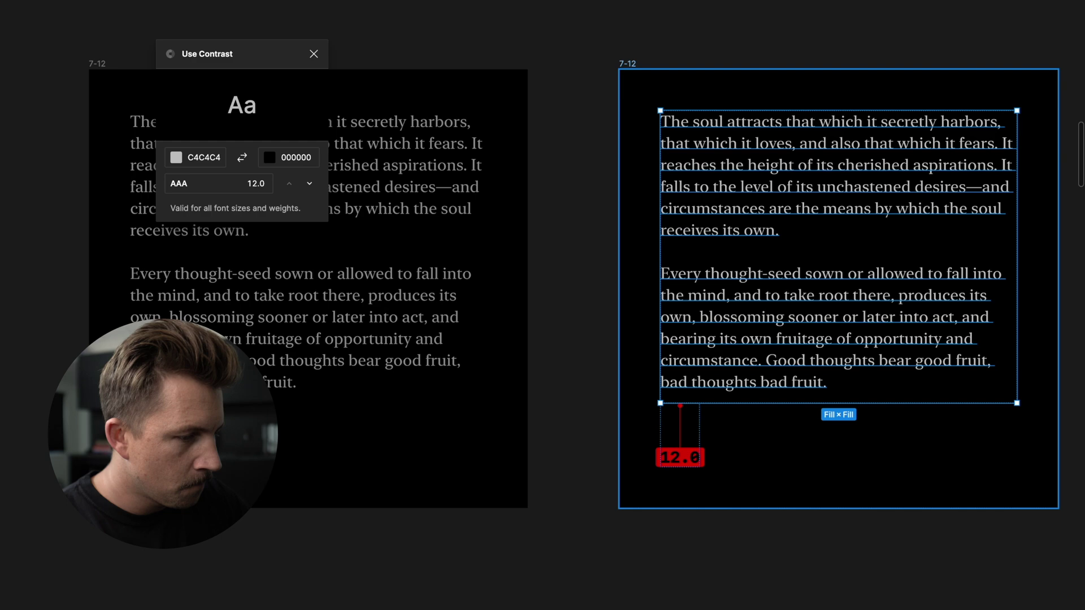
# Raise the dark 12.0 paragraph's contrast to 21.0 with text colour FFFFFF, and deselect it.
pyautogui.hotkey('shift', 'Up')
pyautogui.click(569, 116)
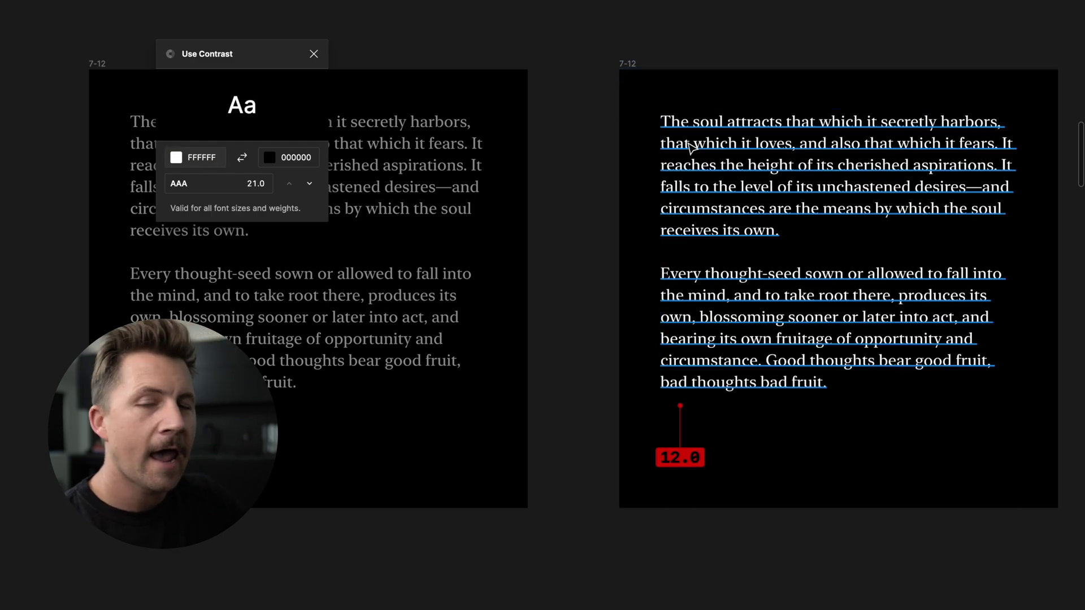
# Compare the dark 7–12 paragraphs labelled 7.0 and 12.0.
pyautogui.scroll(4, 805, 192)
pyautogui.hscroll(3, 805, 192)
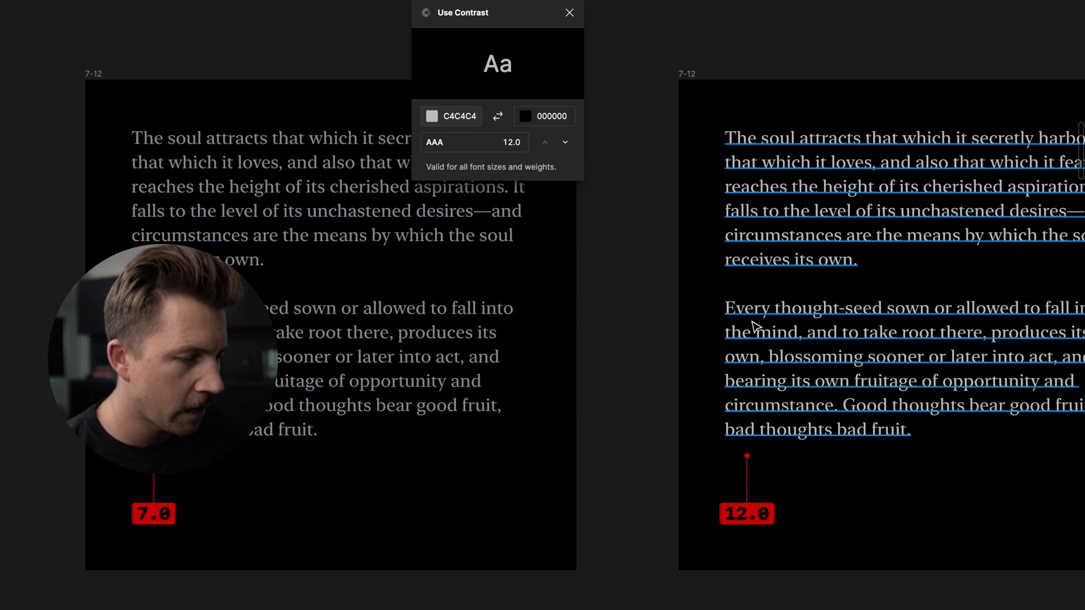
pyautogui.hscroll(2, 642, 331)
pyautogui.hscroll(1, 642, 332)
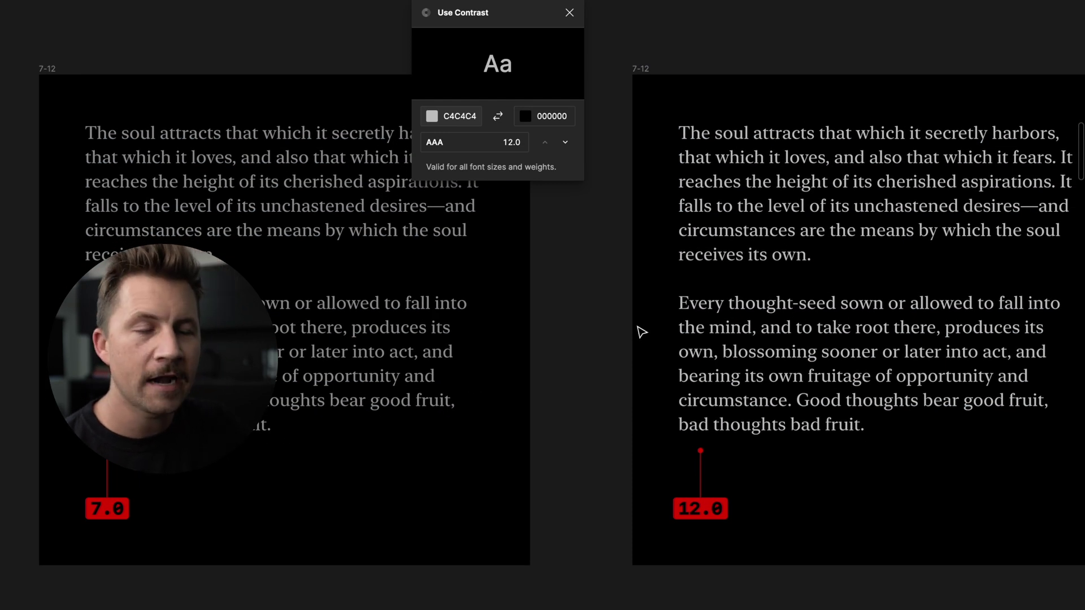
pyautogui.hscroll(-1, 640, 332)
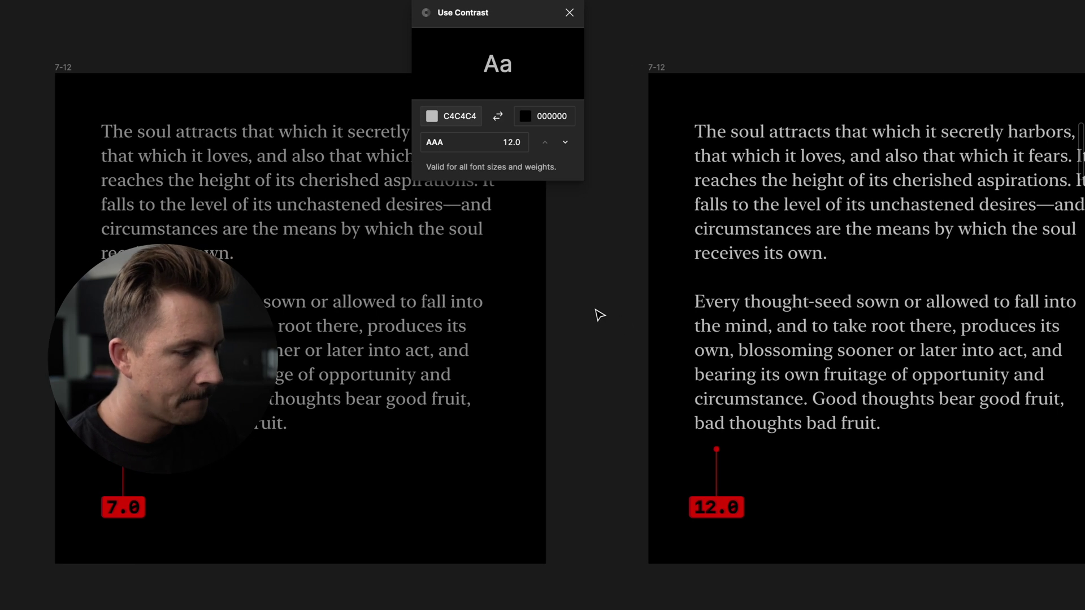
pyautogui.hscroll(-4, 599, 315)
pyautogui.scroll(-3, 600, 315)
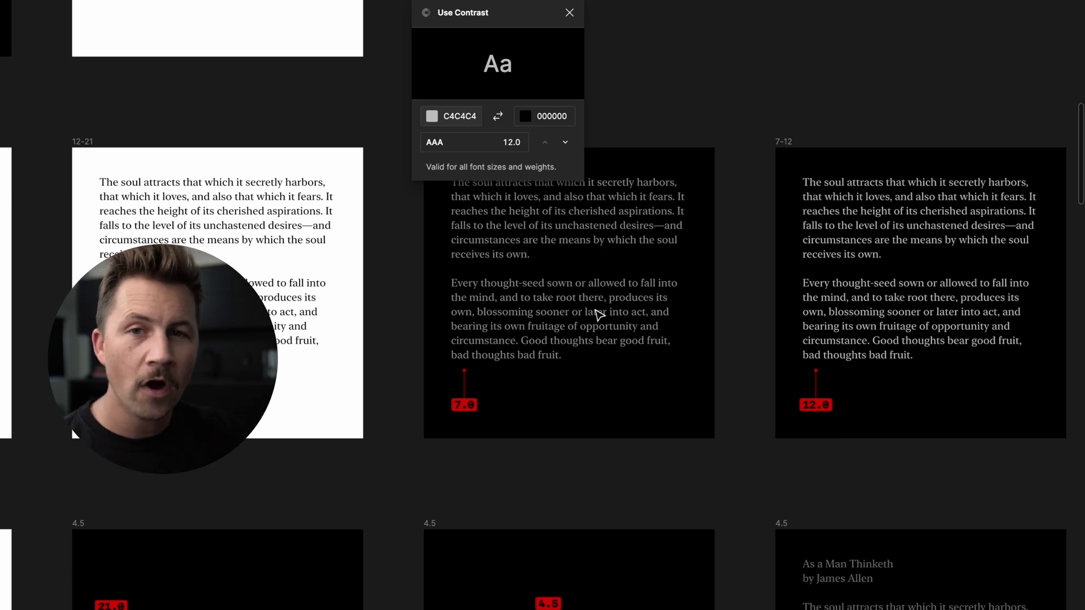
# Go to the light 4.5 title sample and show the list of contrast levels in Use Contrast.
pyautogui.hscroll(-10, 524, 361)
pyautogui.scroll(-6, 524, 361)
pyautogui.scroll(2, 411, 348)
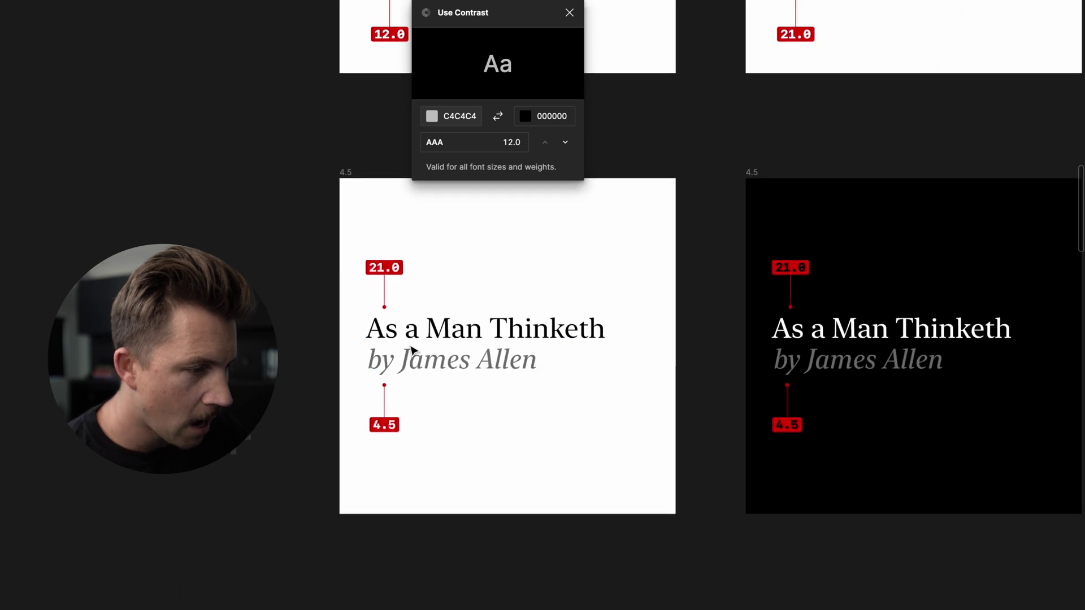
pyautogui.scroll(-3, 411, 346)
pyautogui.scroll(3, 413, 351)
pyautogui.scroll(3, 319, 68)
pyautogui.click(484, 142)
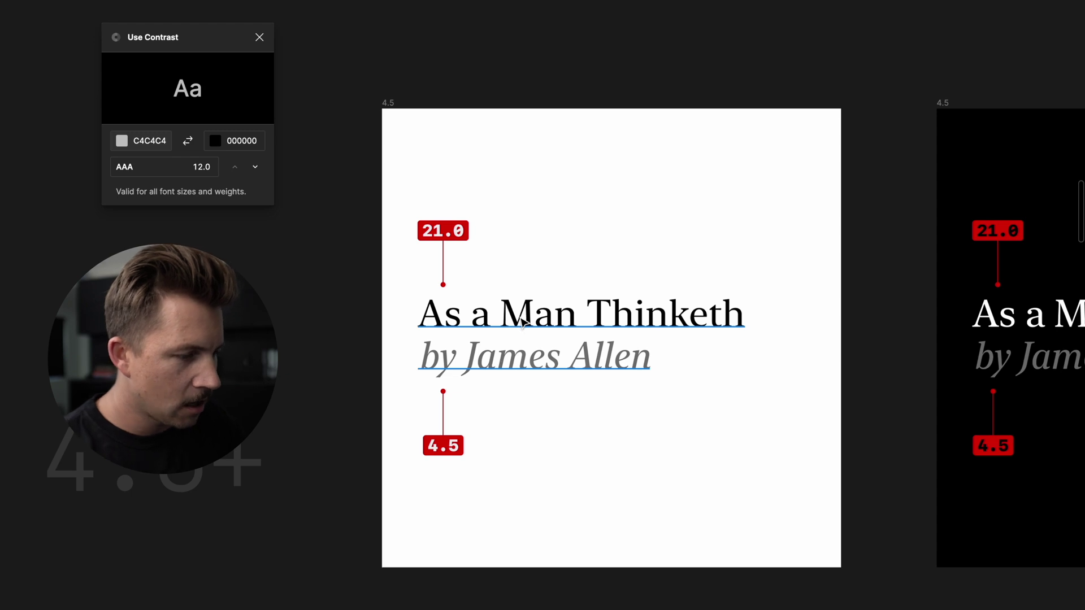
# Check the contrast of the title line and the italic byline separately in the light 4.5 frame.
pyautogui.doubleClick(522, 322)
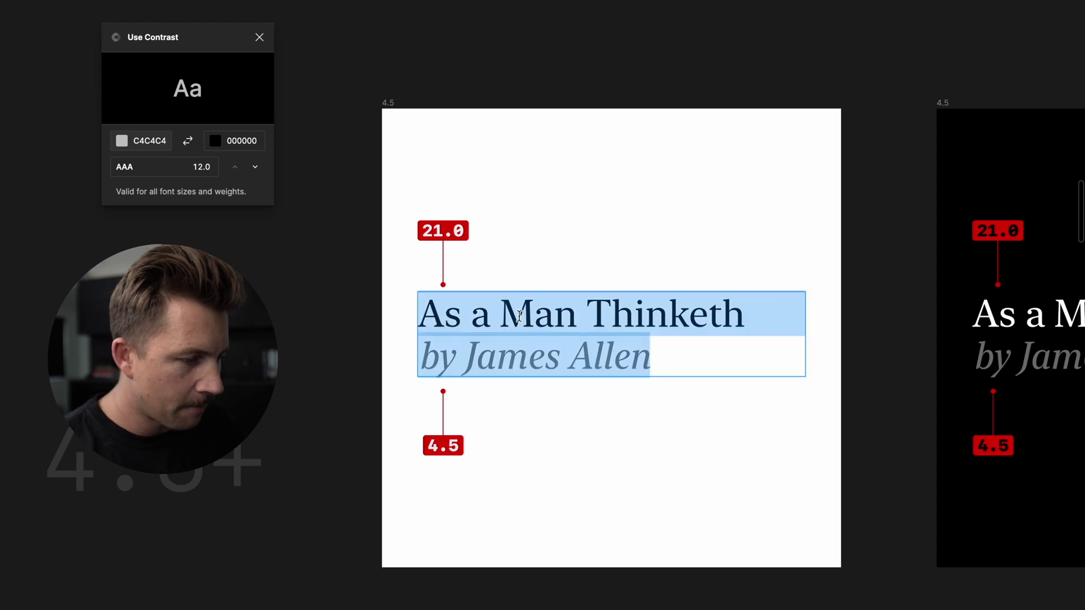
pyautogui.moveTo(462, 316); pyautogui.dragTo(655, 315)
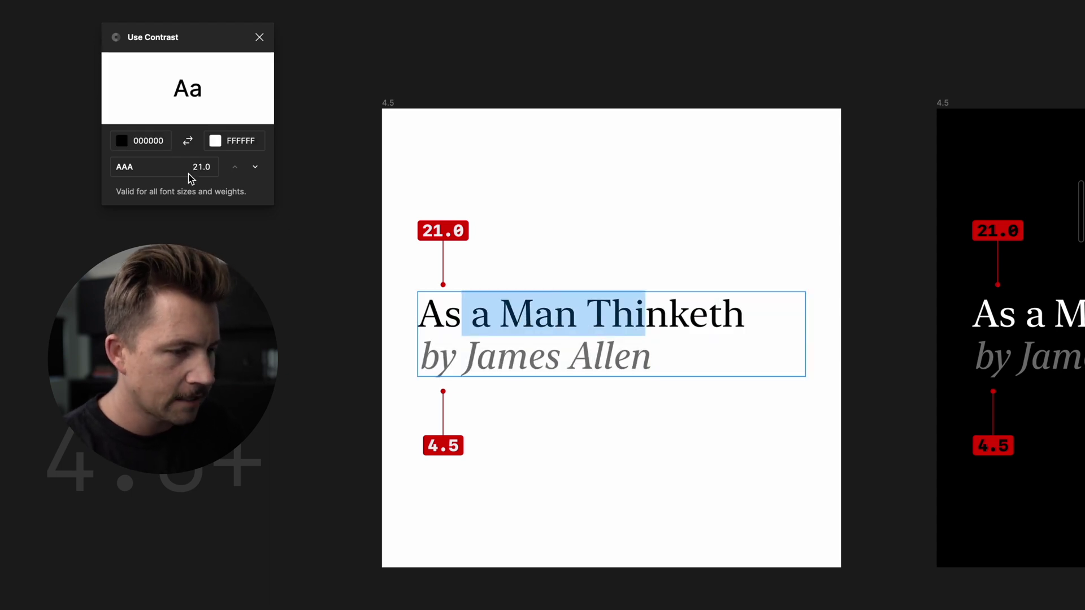
pyautogui.moveTo(421, 356); pyautogui.dragTo(608, 357)
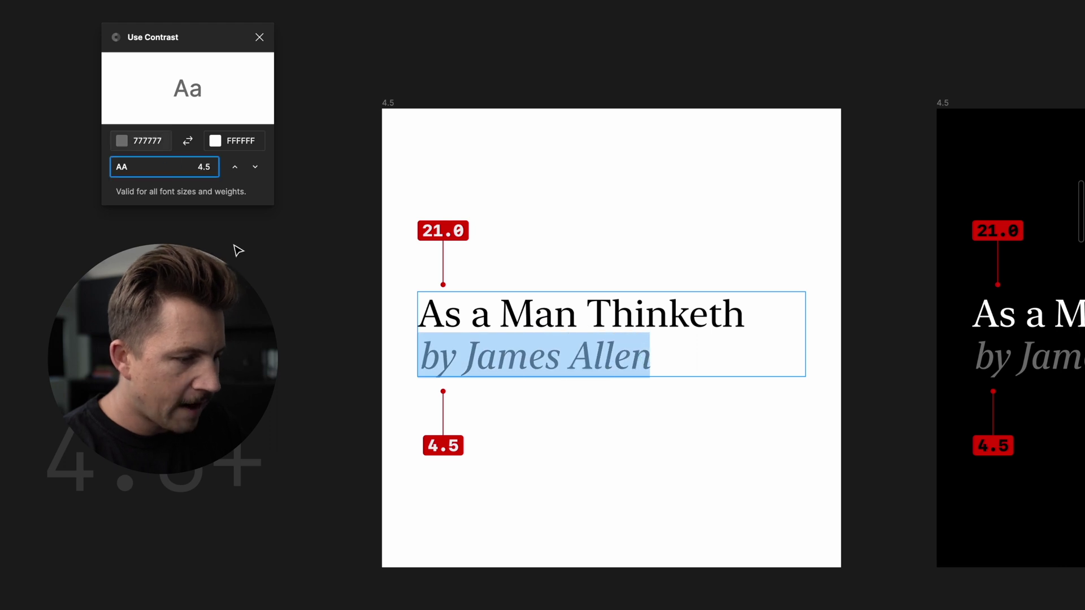
pyautogui.press('Escape')
pyautogui.click(351, 375)
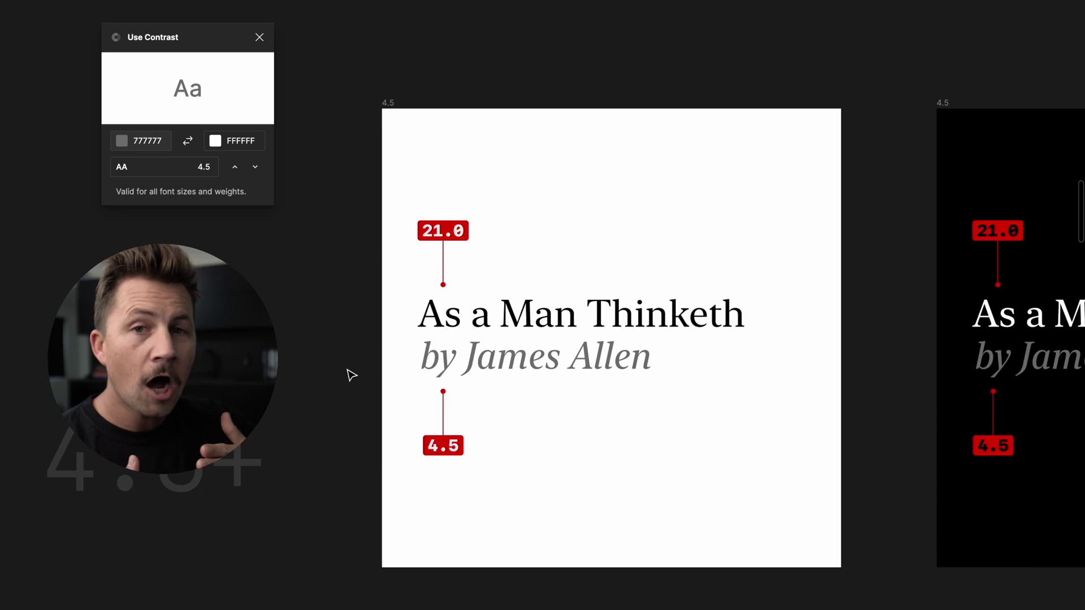
# Set the italic byline in the light 4.5 frame to the AAA 7.0 contrast level, colour 595959.
pyautogui.click(455, 375)
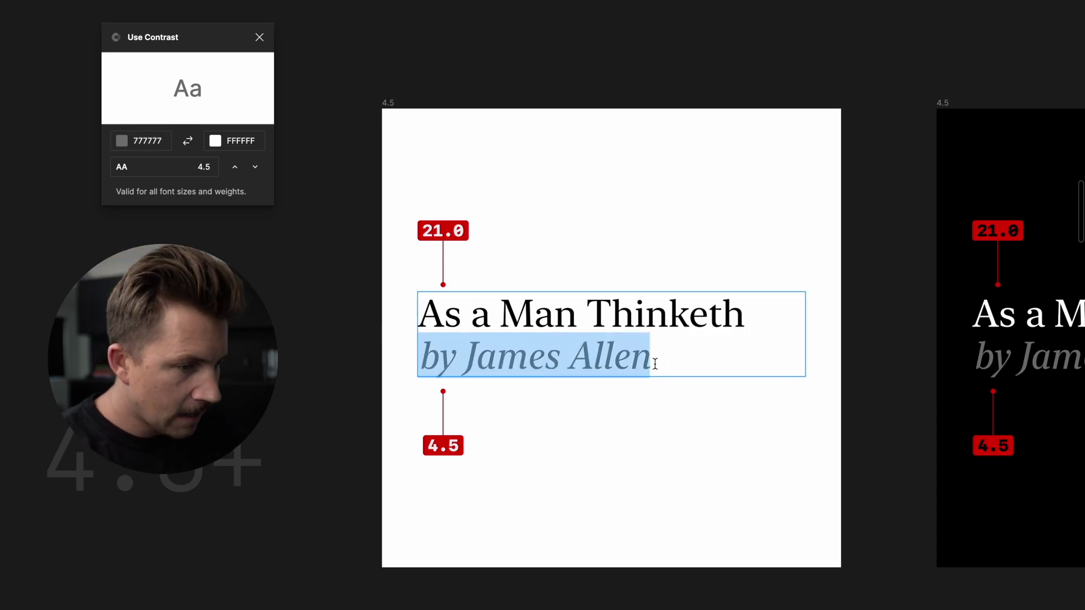
pyautogui.click(201, 168)
pyautogui.click(201, 109)
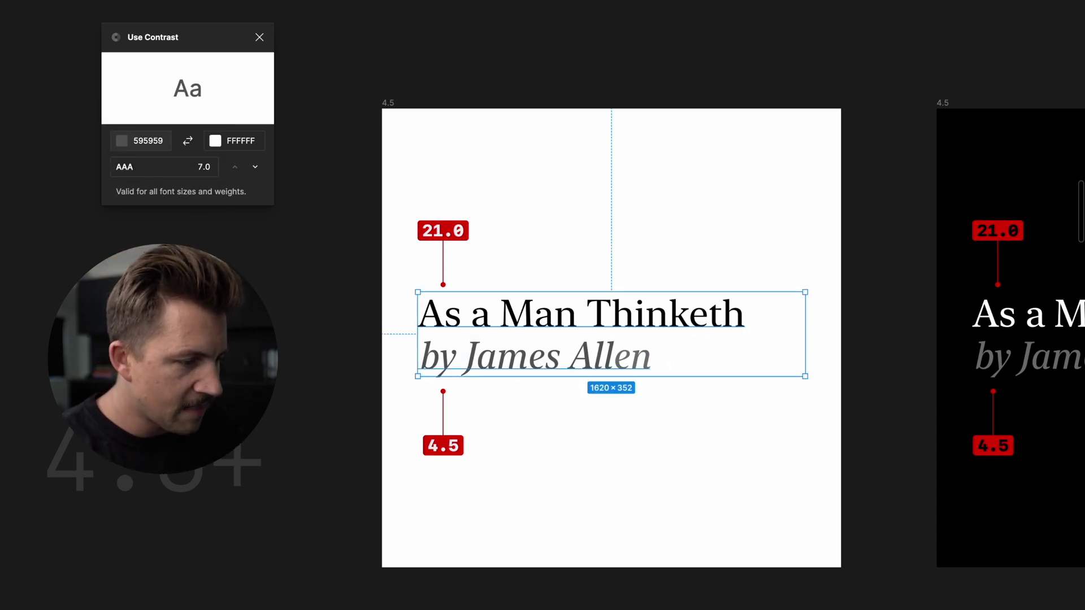
pyautogui.press('Escape')
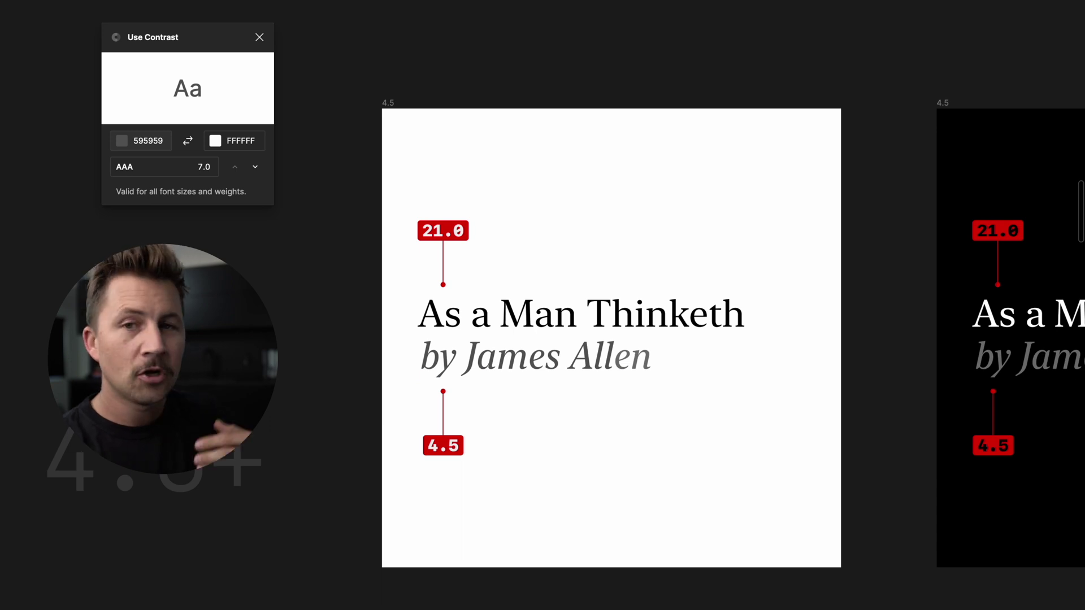
# Try the title text and its italic byline in the light 4.5 frame in black 000000 at 21.0 contrast.
pyautogui.click(553, 362)
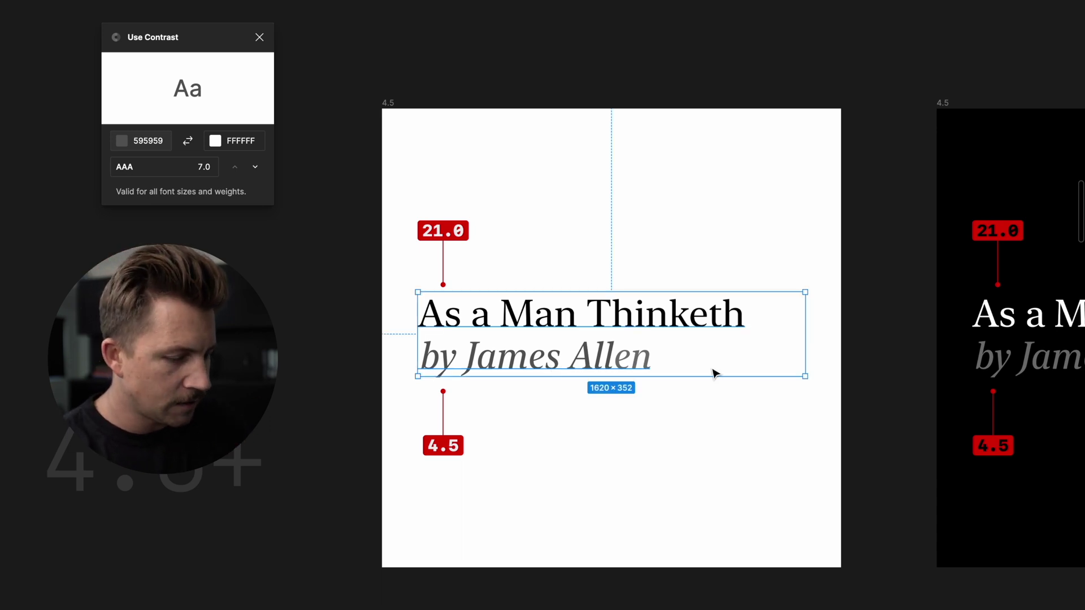
pyautogui.press('super+z')
pyautogui.click(741, 102)
pyautogui.hscroll(2, 654, 566)
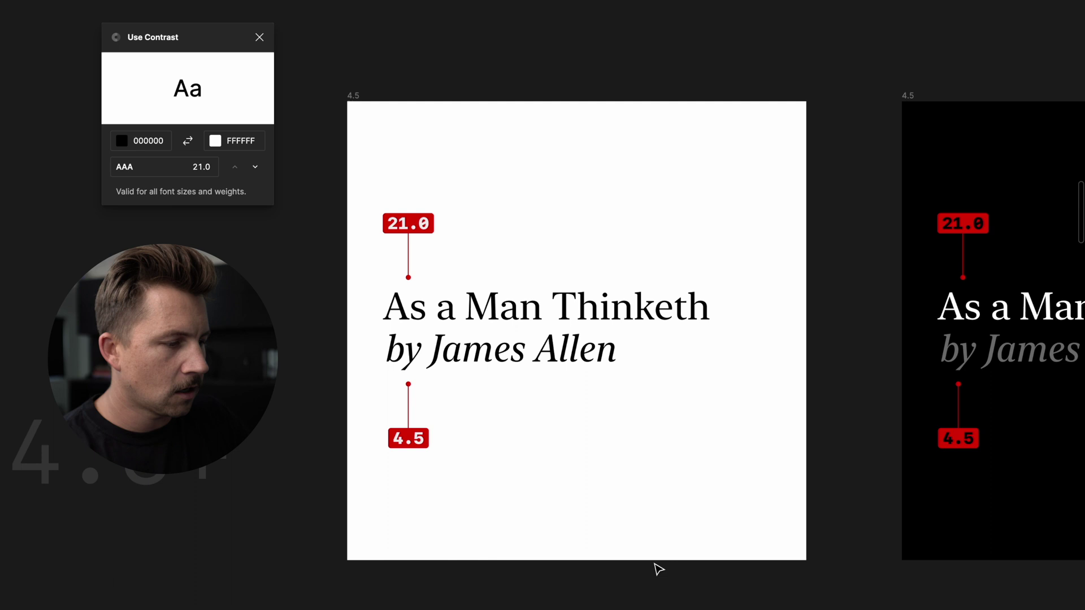
pyautogui.scroll(1, 609, 524)
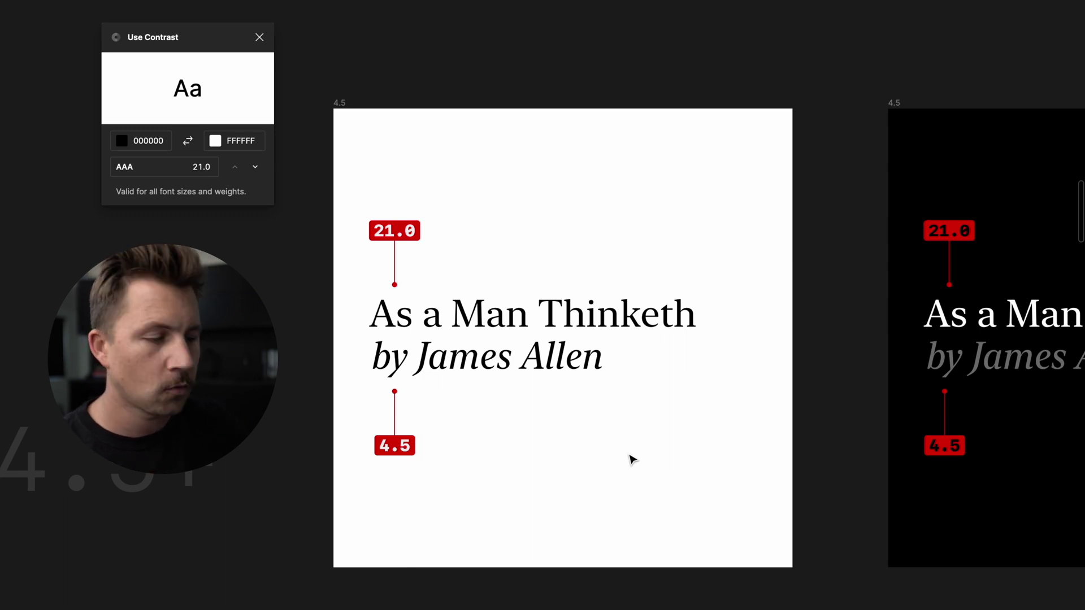
# Set the italic byline in the light 4.5 frame to the AA 4.5 contrast level, colour 777777.
pyautogui.doubleClick(505, 333)
pyautogui.moveTo(615, 360); pyautogui.dragTo(282, 365)
pyautogui.click(255, 166)
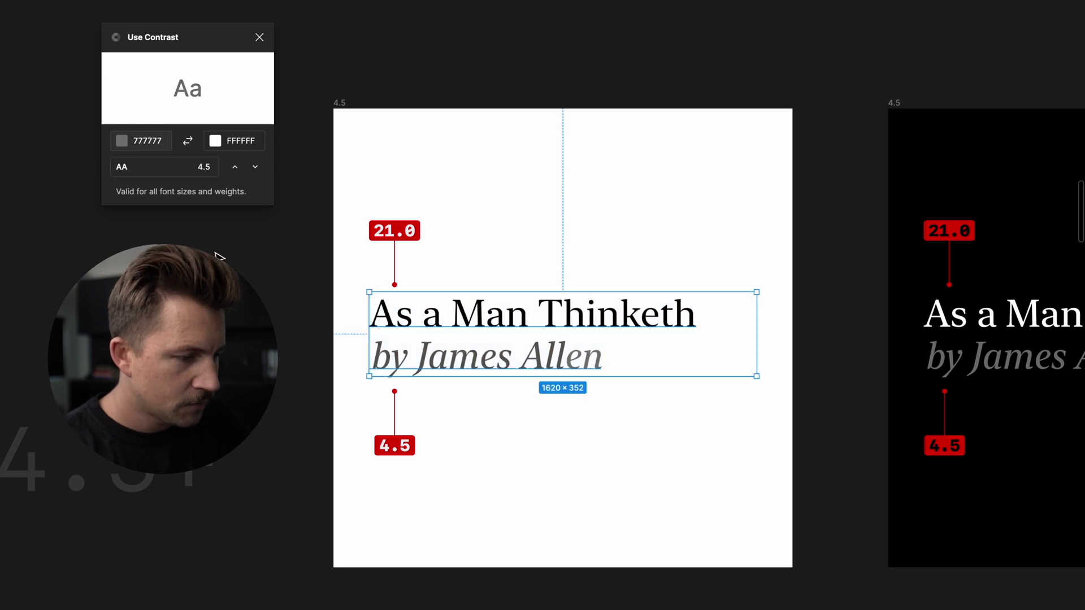
pyautogui.click(268, 313)
pyautogui.hscroll(-1, 269, 315)
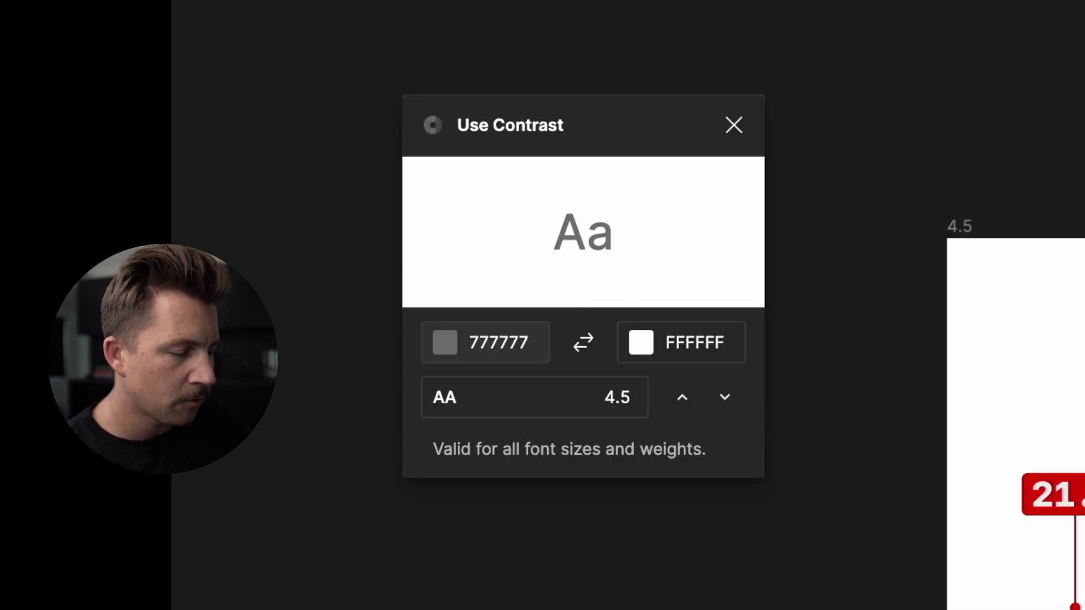
# Check the contrast of the italic byline in the dark 4.5 title frame.
pyautogui.hscroll(6, 644, 311)
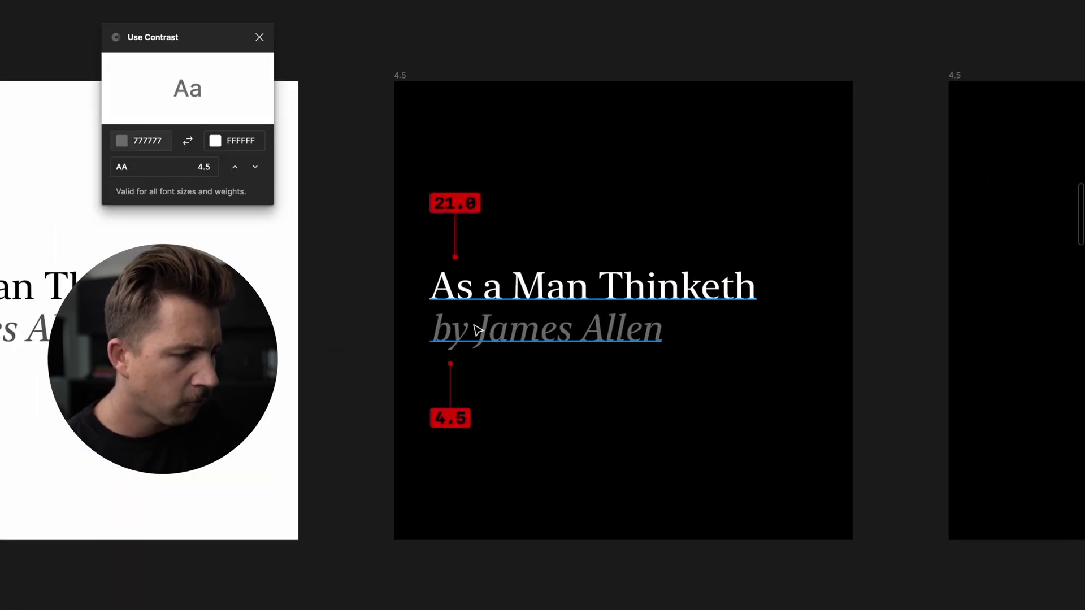
pyautogui.doubleClick(479, 330)
pyautogui.moveTo(449, 327); pyautogui.dragTo(626, 329)
pyautogui.click(626, 329)
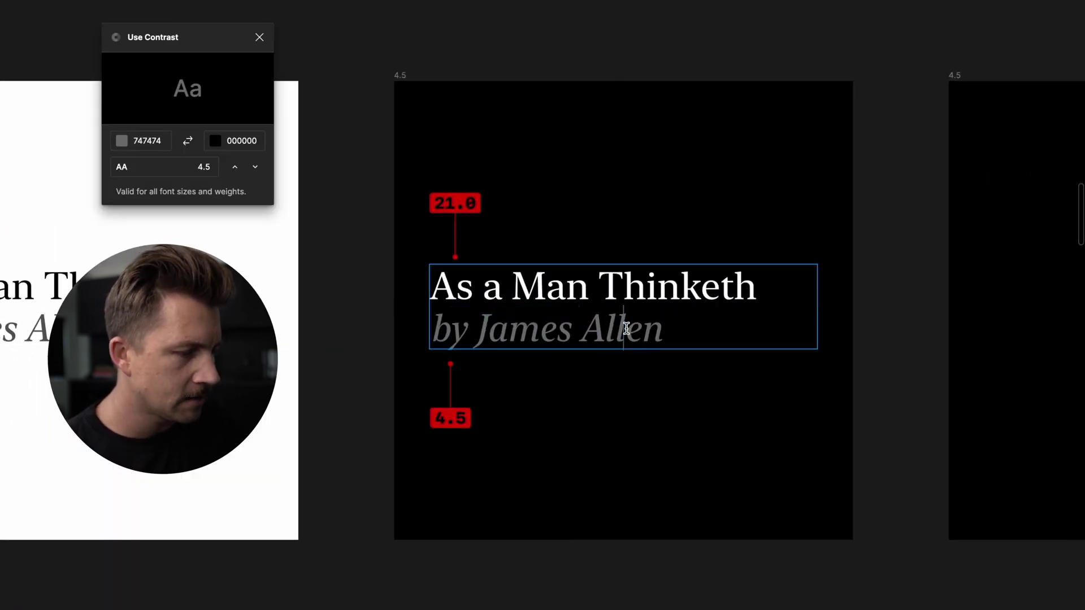
pyautogui.press('Escape')
pyautogui.click(644, 410)
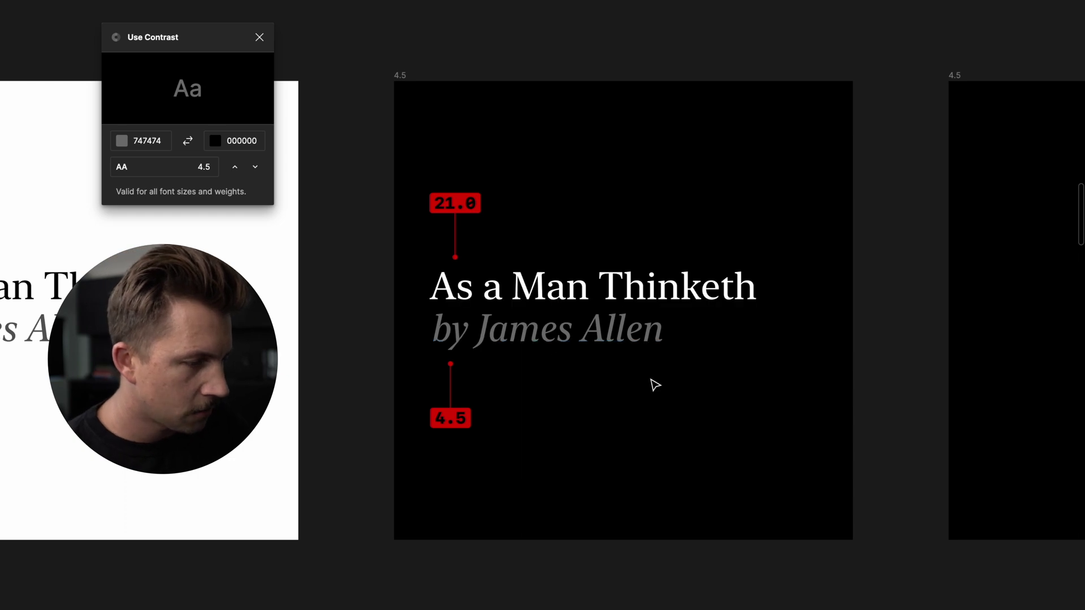
# Check the contrast of the large Aa sample and the paragraph in the dark 4.5 frames.
pyautogui.hscroll(10, 649, 378)
pyautogui.click(600, 368)
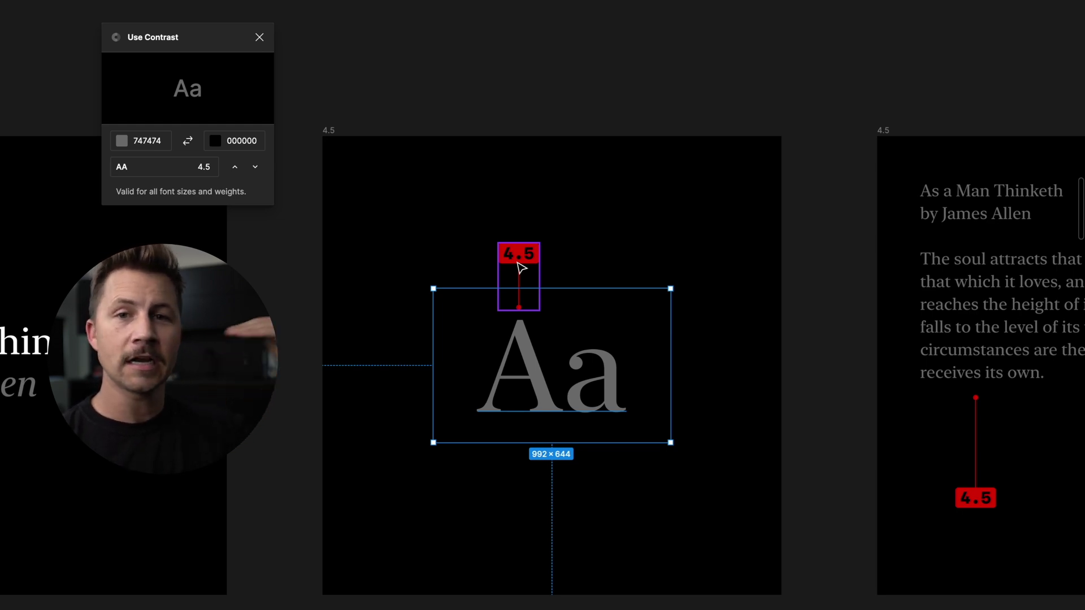
pyautogui.press('n')
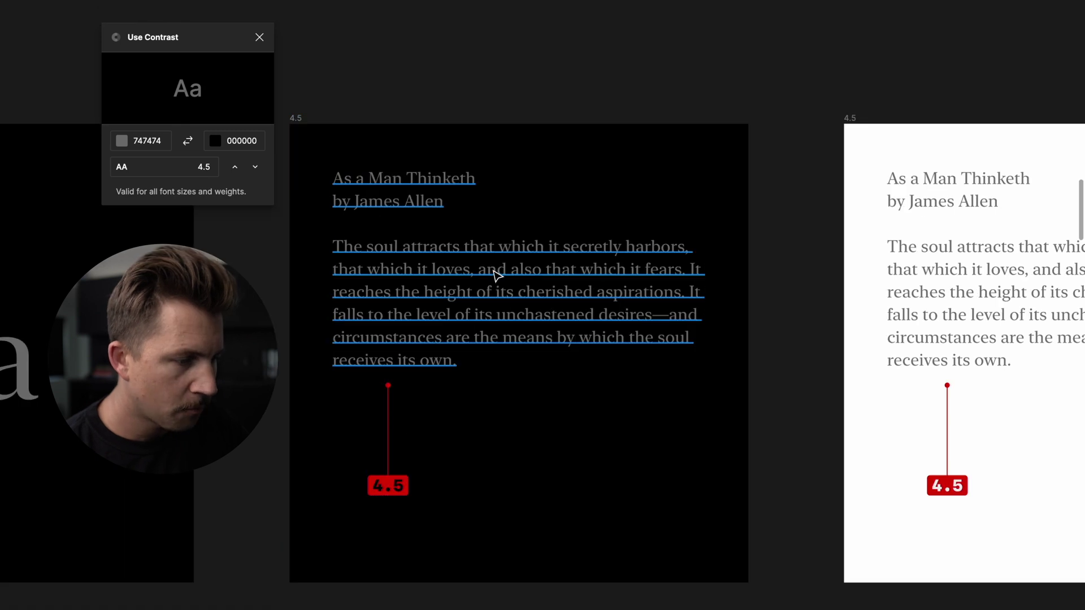
pyautogui.click(496, 278)
pyautogui.click(584, 98)
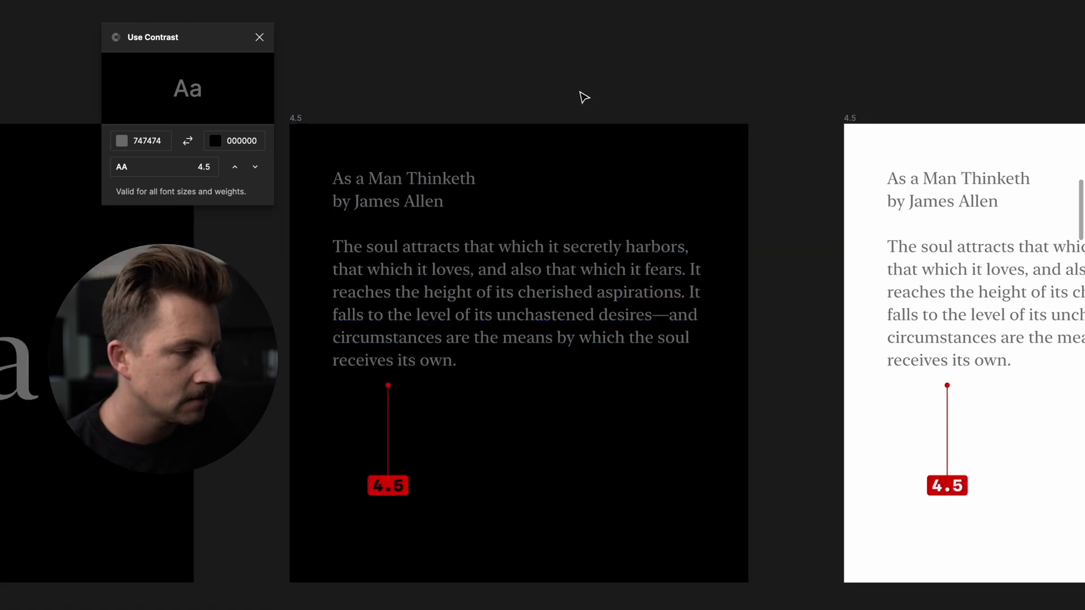
# Check the contrast of the grey paragraph in the light 4.5 frame.
pyautogui.hscroll(3, 346, 385)
pyautogui.scroll(1, 346, 385)
pyautogui.hscroll(-1, 356, 374)
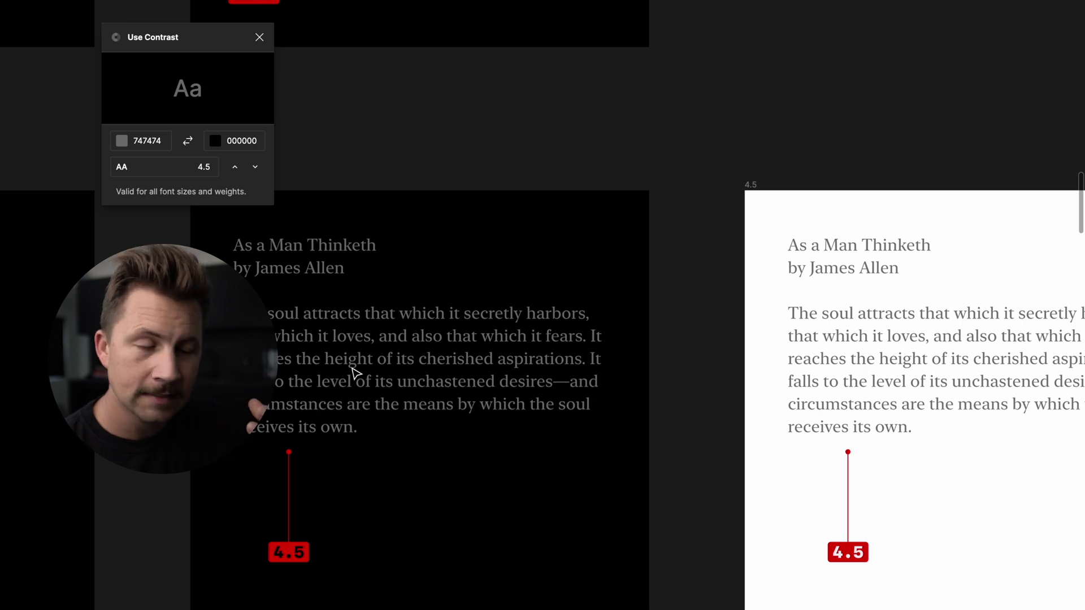
pyautogui.hscroll(1, 669, 332)
pyautogui.hscroll(5, 670, 332)
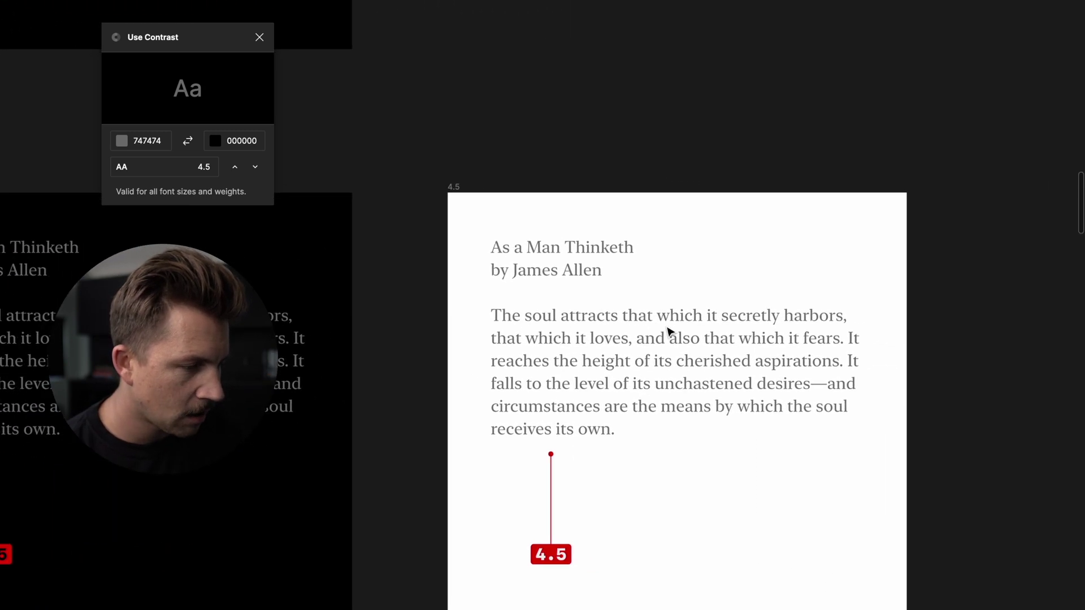
pyautogui.click(591, 359)
pyautogui.click(522, 115)
pyautogui.hscroll(-2, 521, 115)
pyautogui.scroll(-1, 522, 115)
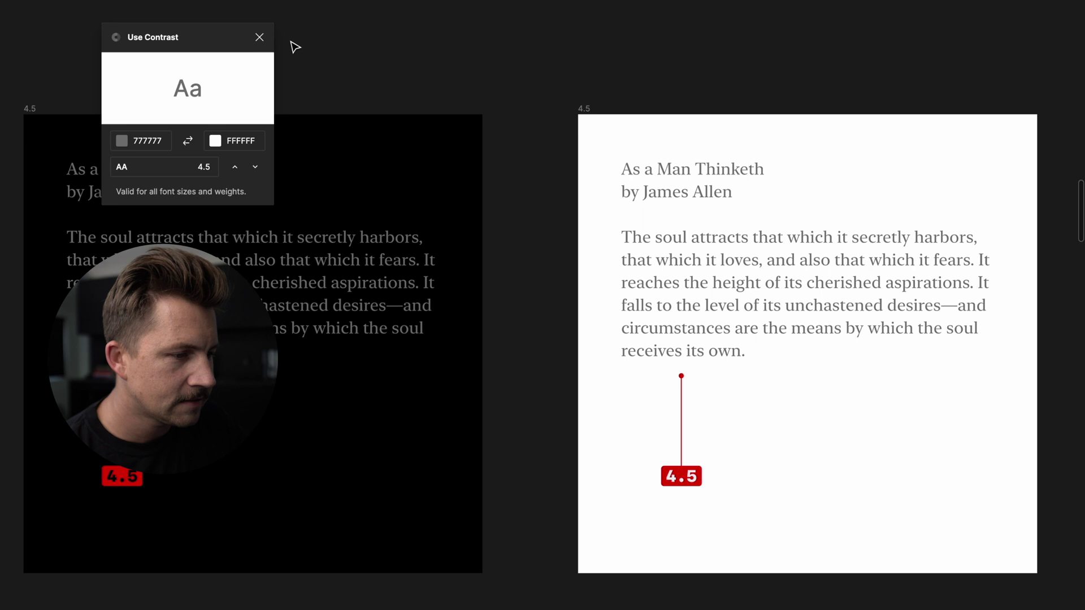
# Close the Use Contrast plugin and compare the dark and light 4.5 paragraphs side by side.
pyautogui.click(259, 38)
pyautogui.hscroll(-1, 305, 71)
pyautogui.scroll(-1, 305, 70)
pyautogui.scroll(2, 311, 74)
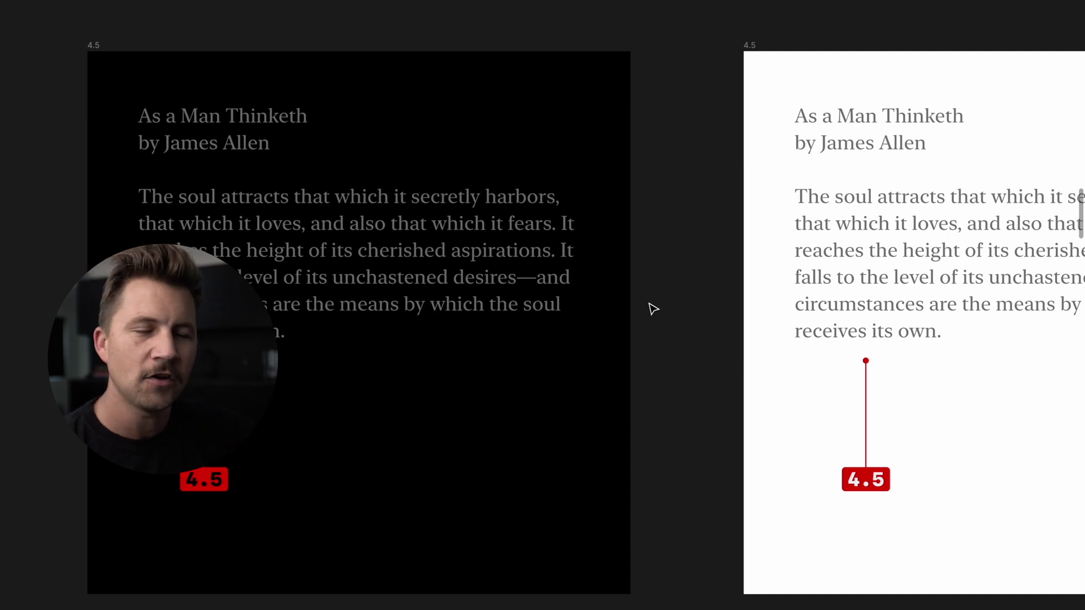
pyautogui.hscroll(2, 654, 309)
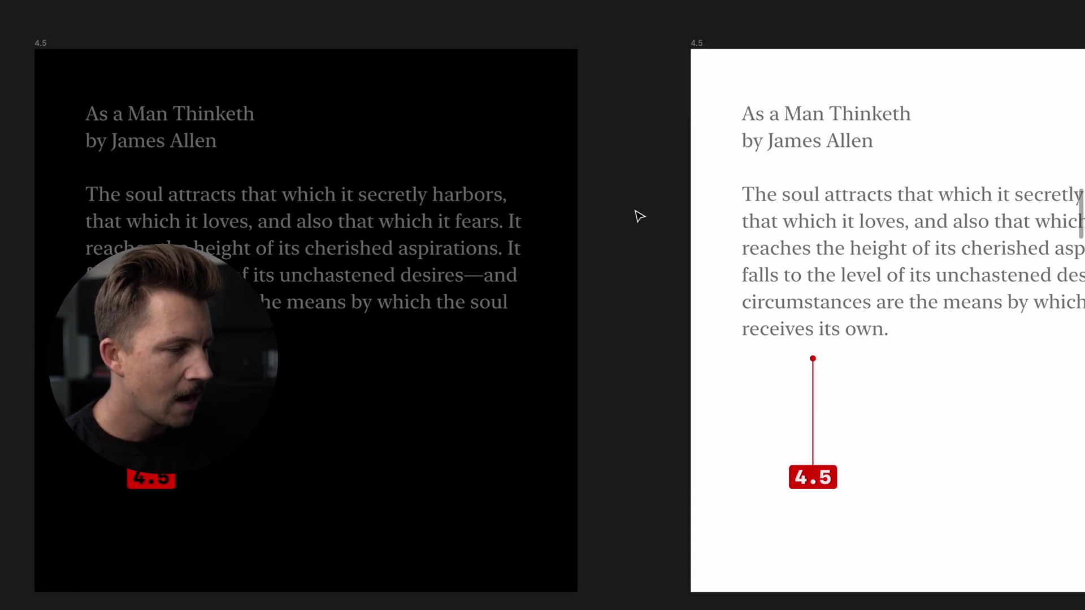
pyautogui.hscroll(1, 639, 216)
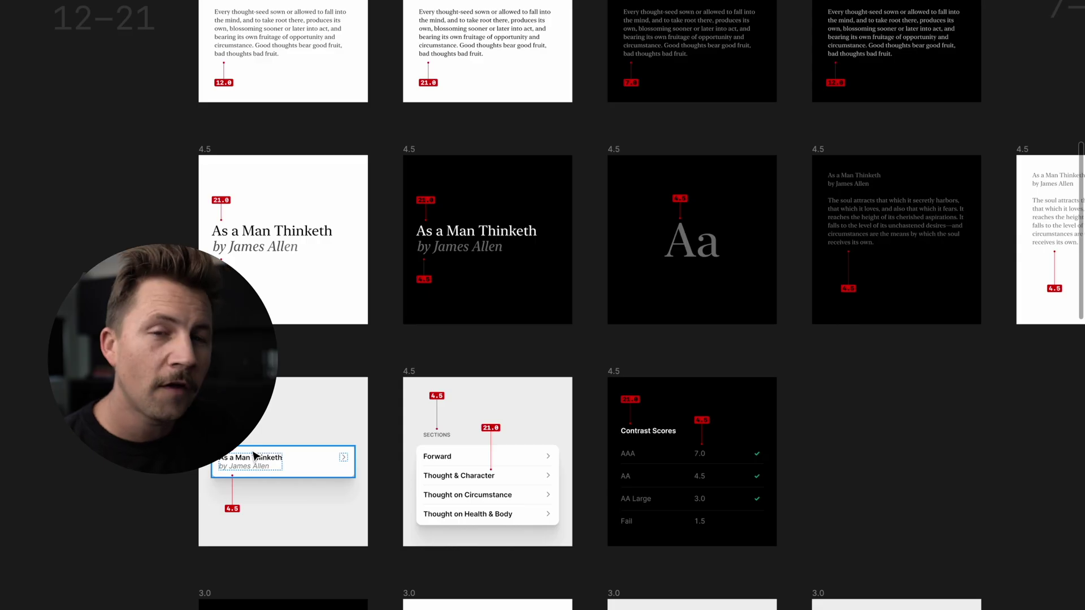
# Replace the title on the white card in the light 4.5 frame with "WiFi" and its italic byline with "Not connected".
pyautogui.scroll(5, 254, 454)
pyautogui.scroll(-2, 256, 447)
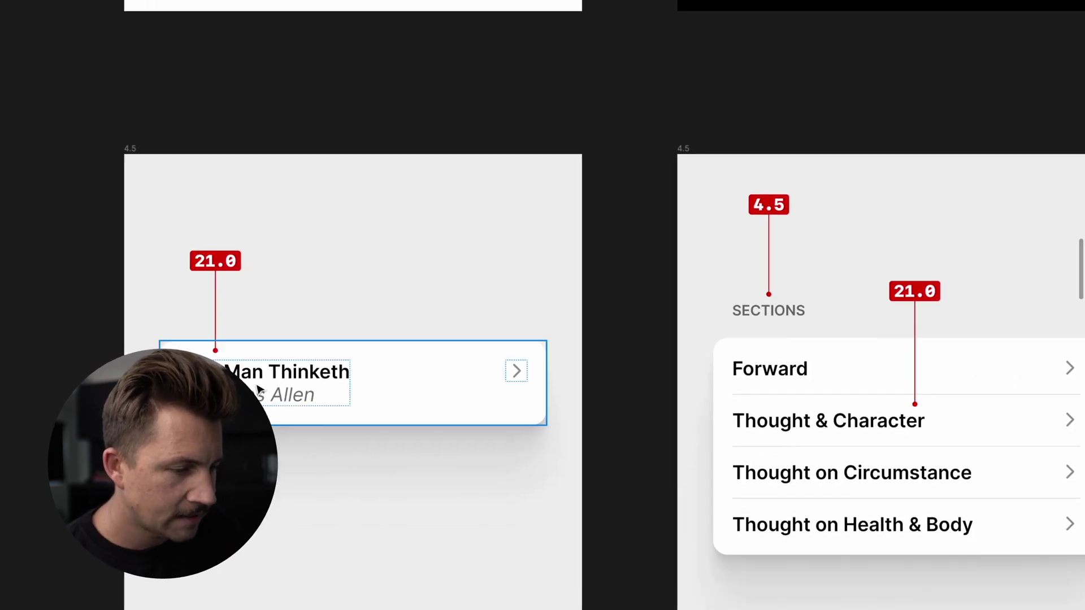
pyautogui.scroll(5, 257, 388)
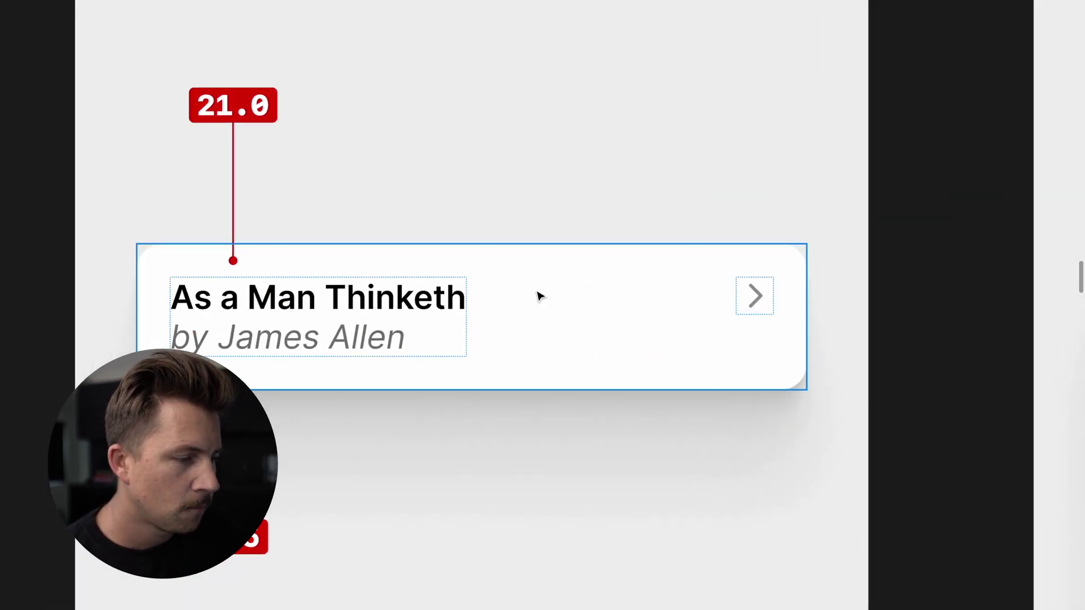
pyautogui.scroll(-2, 429, 209)
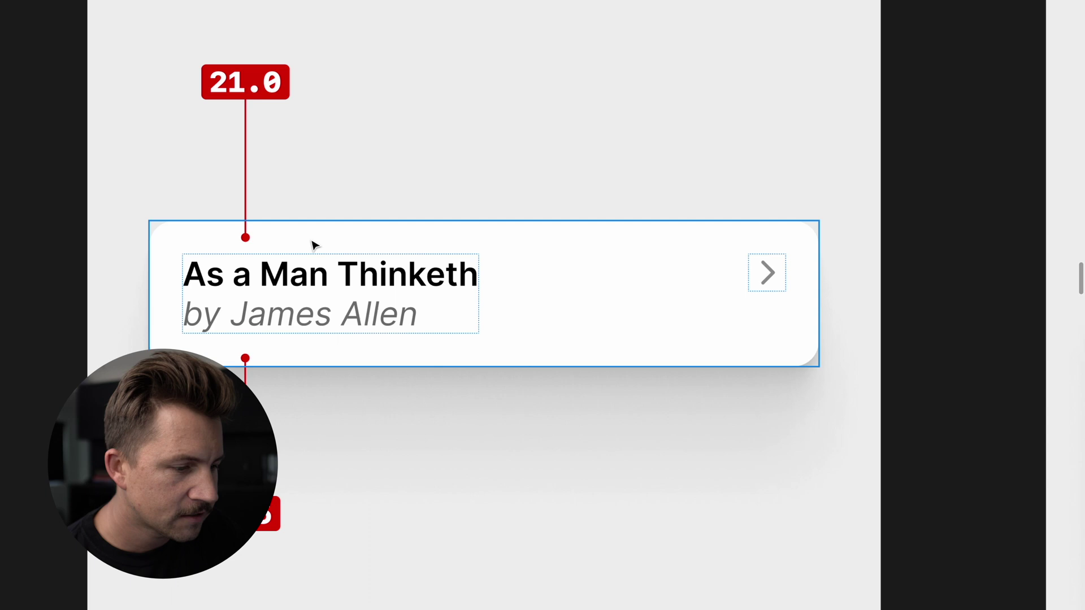
pyautogui.doubleClick(274, 287)
pyautogui.write('Wifi')
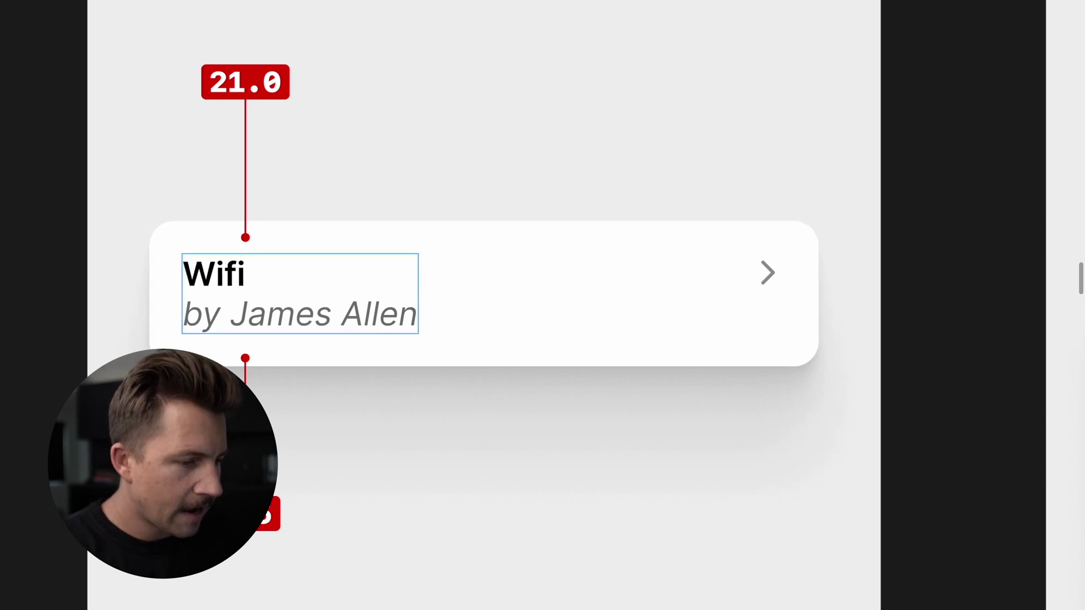
pyautogui.write('i')
pyautogui.tripleClick(281, 314)
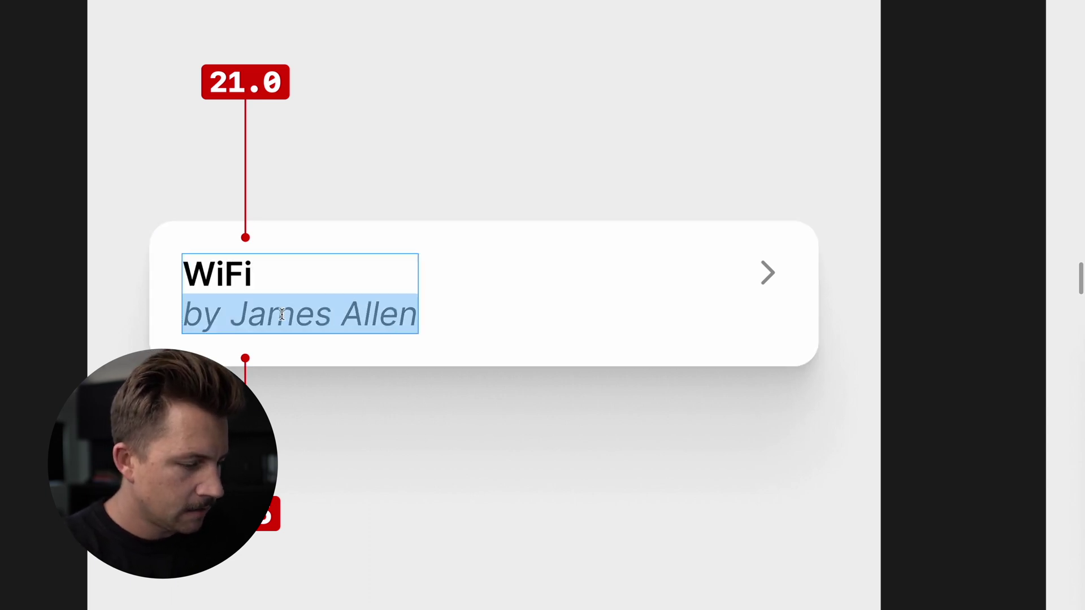
pyautogui.write('Not connected')
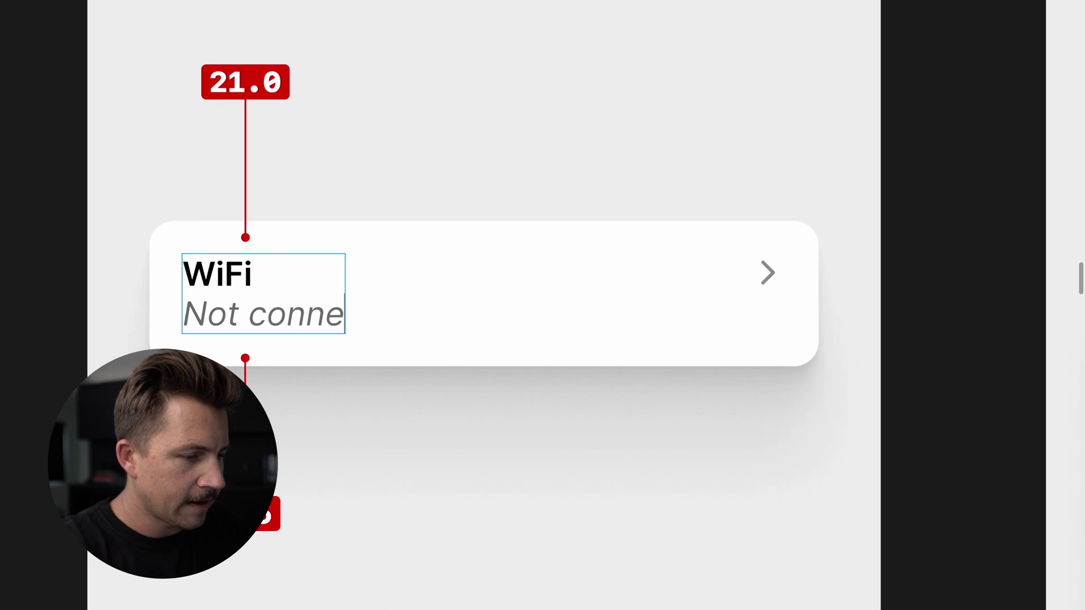
pyautogui.press('Escape')
pyautogui.press('Escape')
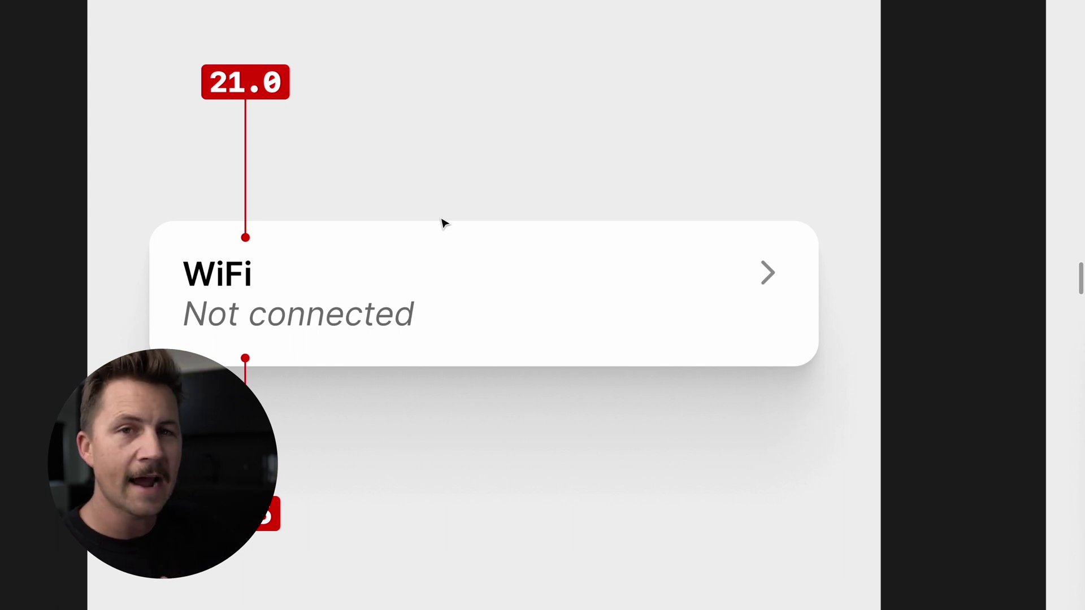
# Undo the title and byline text changes on the white card.
pyautogui.press('super+z')
pyautogui.press('super+z')
pyautogui.press('super+z')
pyautogui.press('super+z')
pyautogui.press('super+z')
pyautogui.press('super+z')
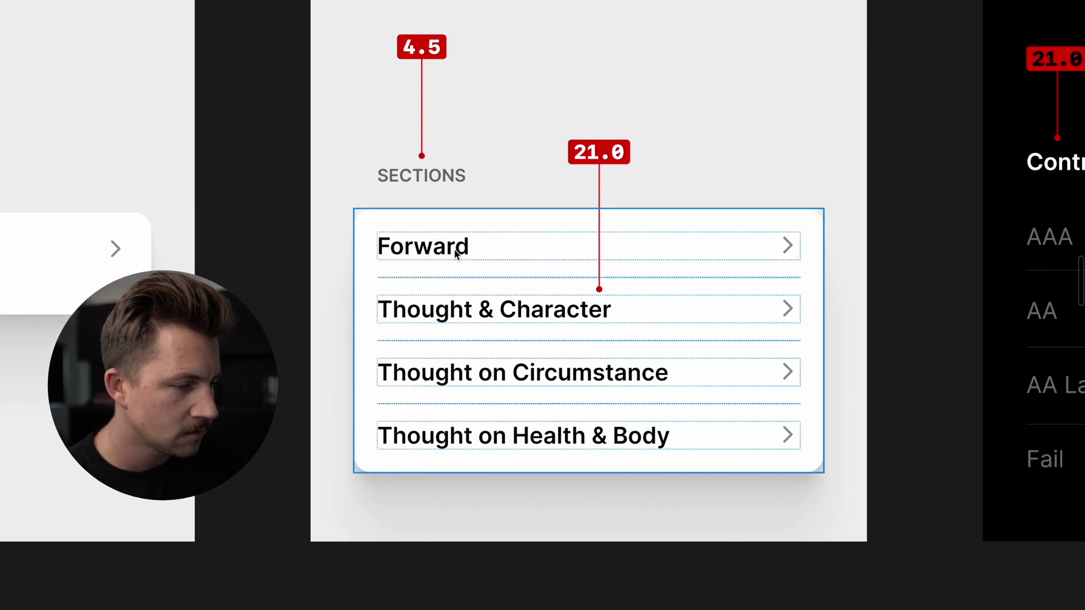
# Compare the 4.5 SECTIONS label with the 21.0 row titles of the list card in the light frame.
pyautogui.click(410, 179)
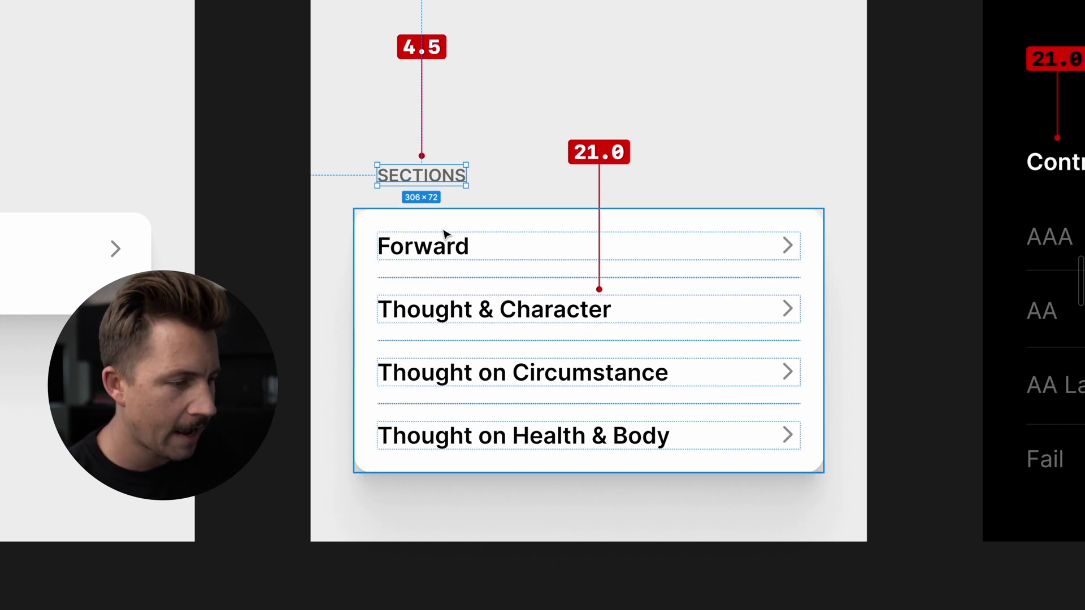
pyautogui.scroll(1, 432, 204)
pyautogui.keyDown('super'); pyautogui.click(447, 253); pyautogui.keyUp('super')
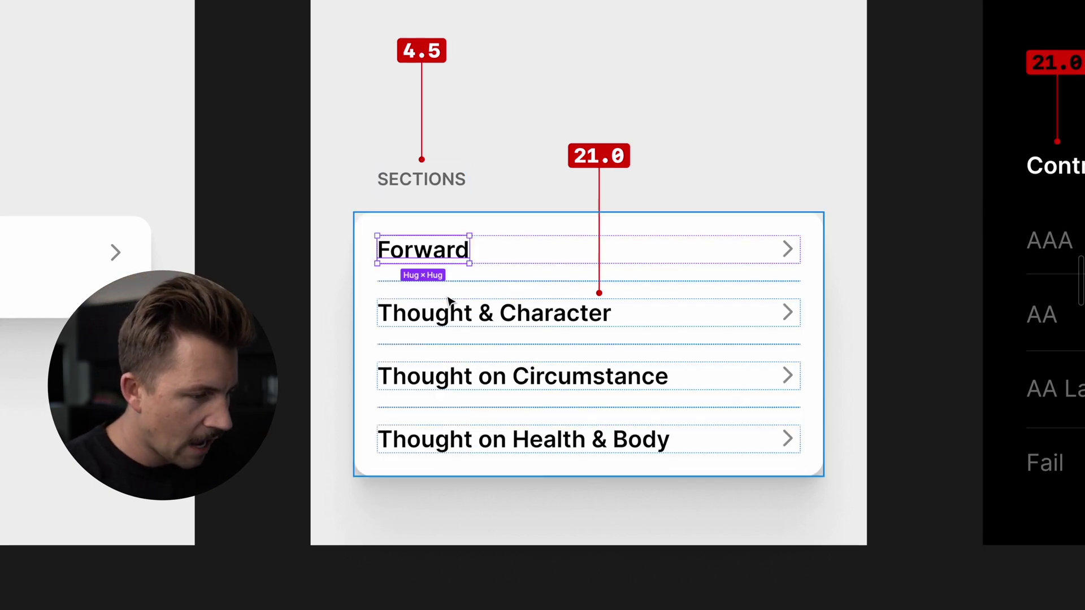
pyautogui.click(304, 263)
pyautogui.scroll(3, 362, 276)
pyautogui.hscroll(2, 373, 274)
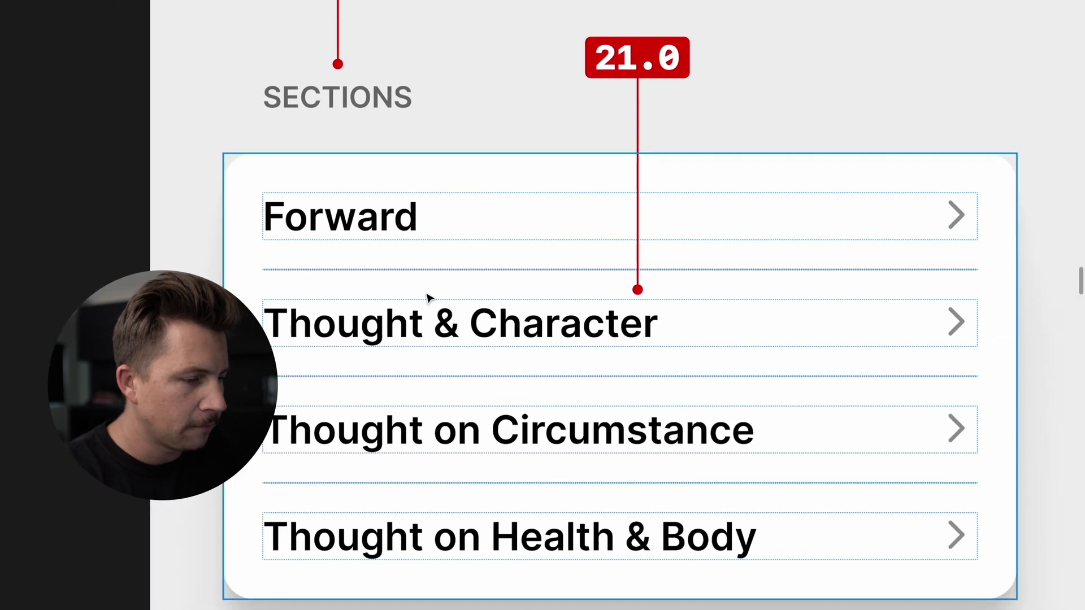
pyautogui.scroll(-2, 290, 205)
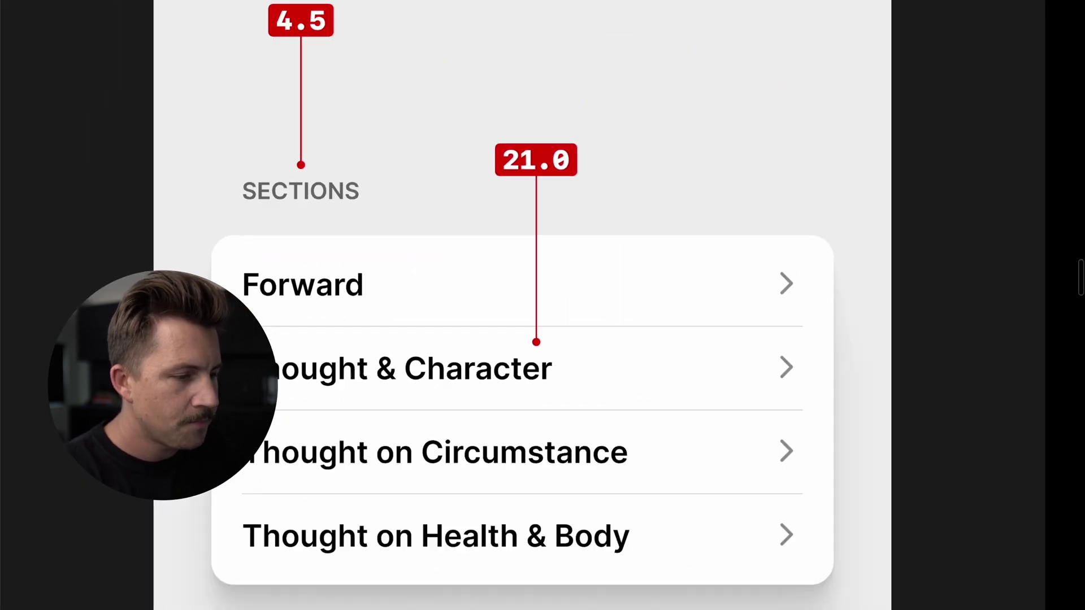
pyautogui.click(290, 203)
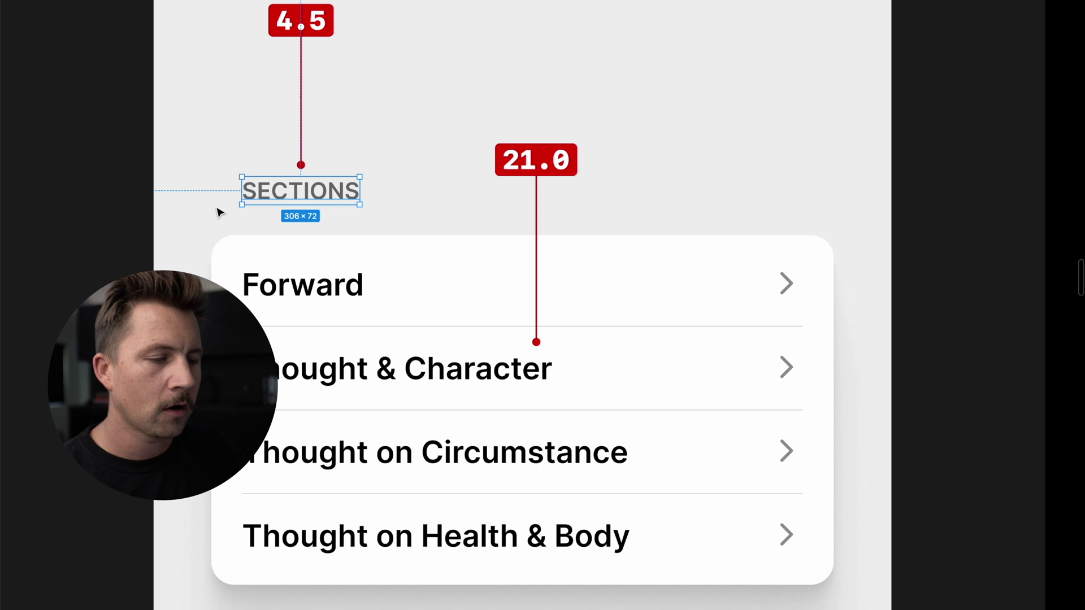
pyautogui.click(219, 212)
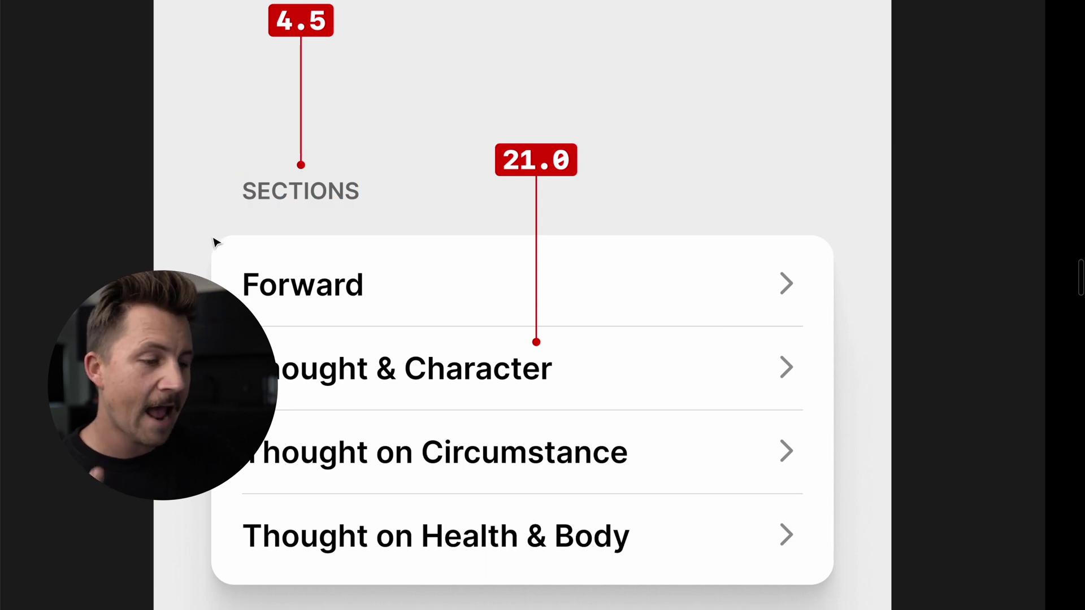
# Change the SECTIONS label above the list card to black.
pyautogui.scroll(-3, 113, 371)
pyautogui.scroll(-1, 115, 376)
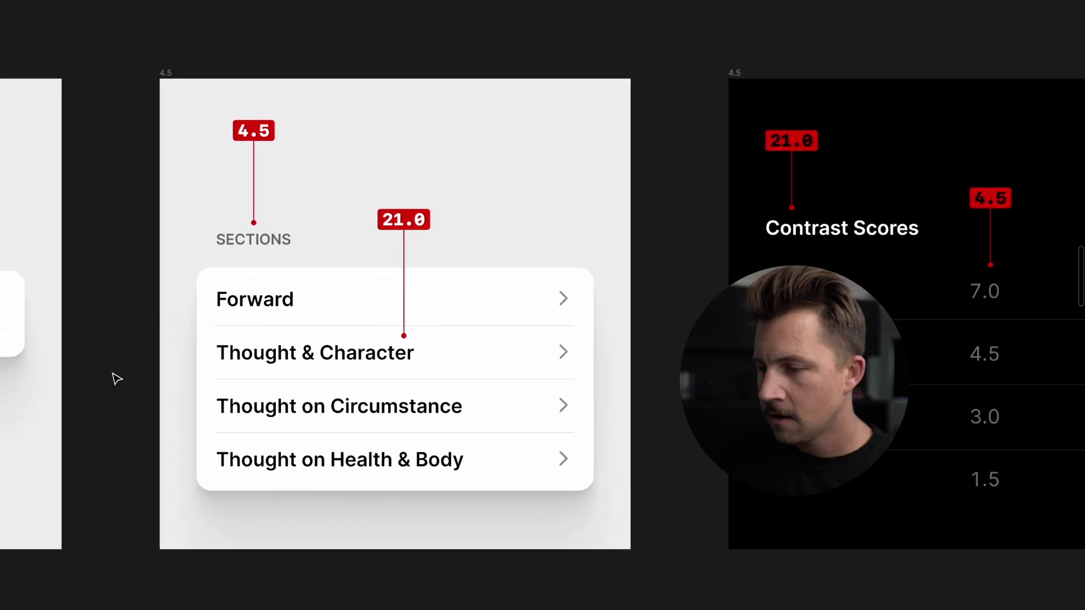
pyautogui.click(247, 257)
pyautogui.click(259, 246)
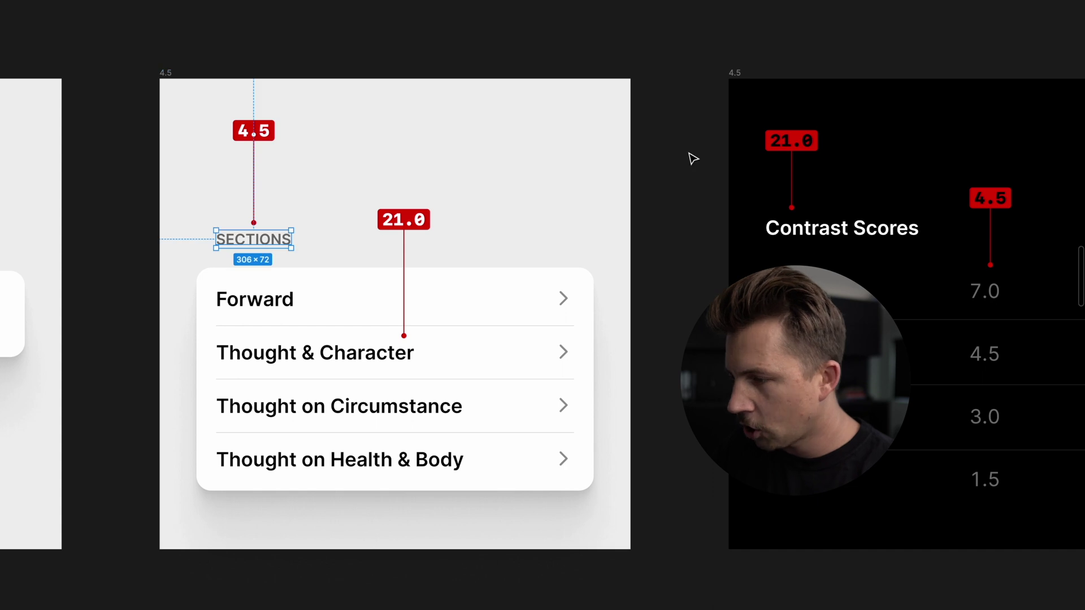
pyautogui.click(585, 36)
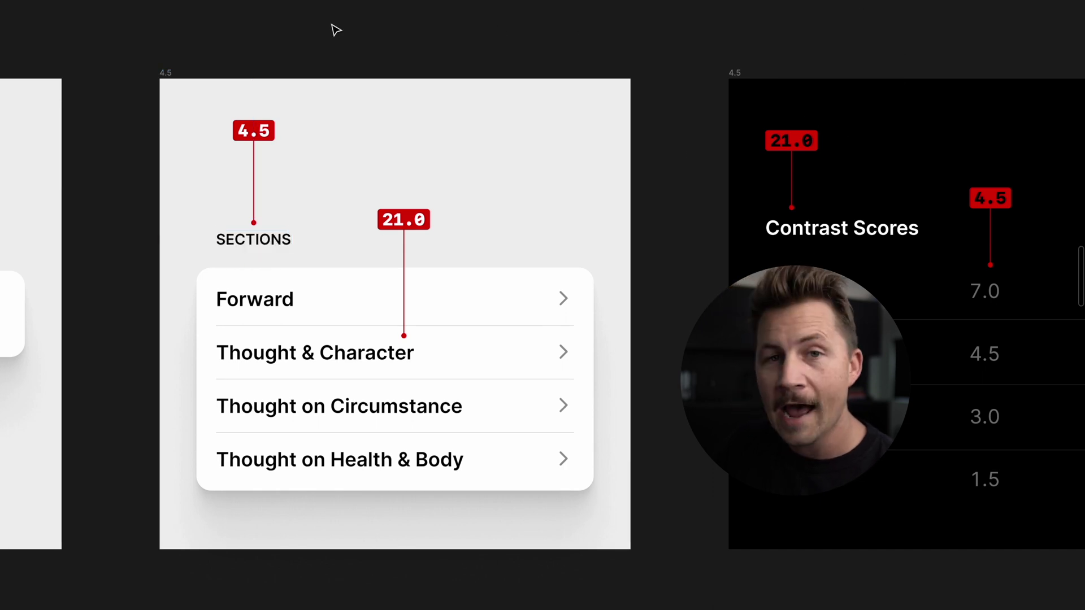
# Move the 4.5 and 21.0 annotation markers off the light list frame onto the dark Contrast Scores frame.
pyautogui.click(260, 127)
pyautogui.keyDown('shift'); pyautogui.click(400, 228); pyautogui.keyUp('shift')
pyautogui.moveTo(398, 250); pyautogui.dragTo(773, 281)
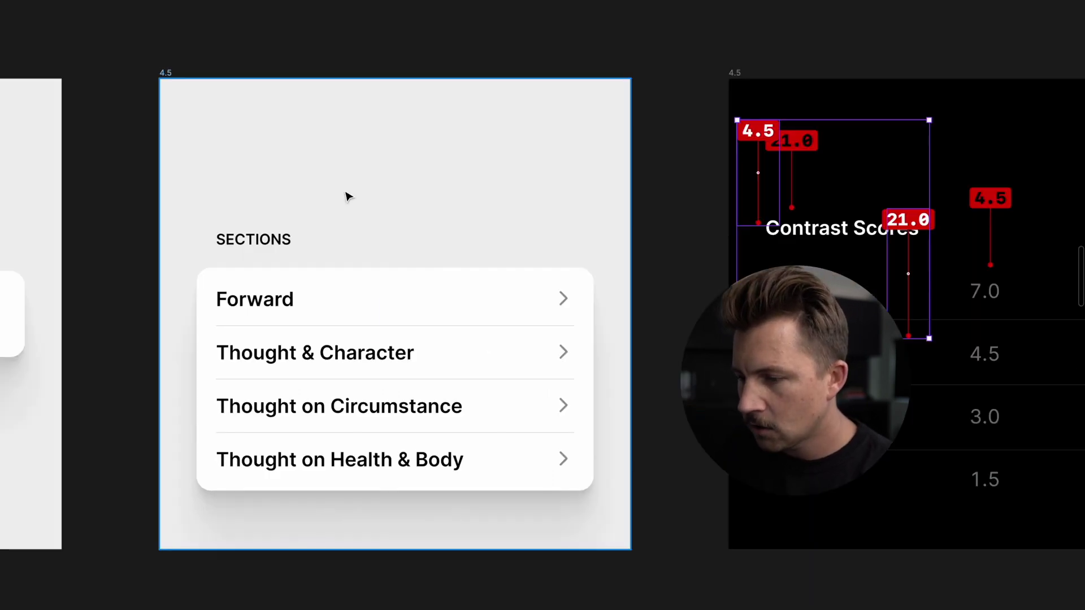
# Undo the marker move and the black color change of the SECTIONS label in the light list frame.
pyautogui.hotkey('ctrl', 'z')
pyautogui.hotkey('ctrl', 'z')
pyautogui.hotkey('ctrl', 'z')
# Move the 4.5 and 21.0 markers from the light list frame onto the dark Contrast Scores frame.
pyautogui.click(325, 177)
pyautogui.click(270, 138)
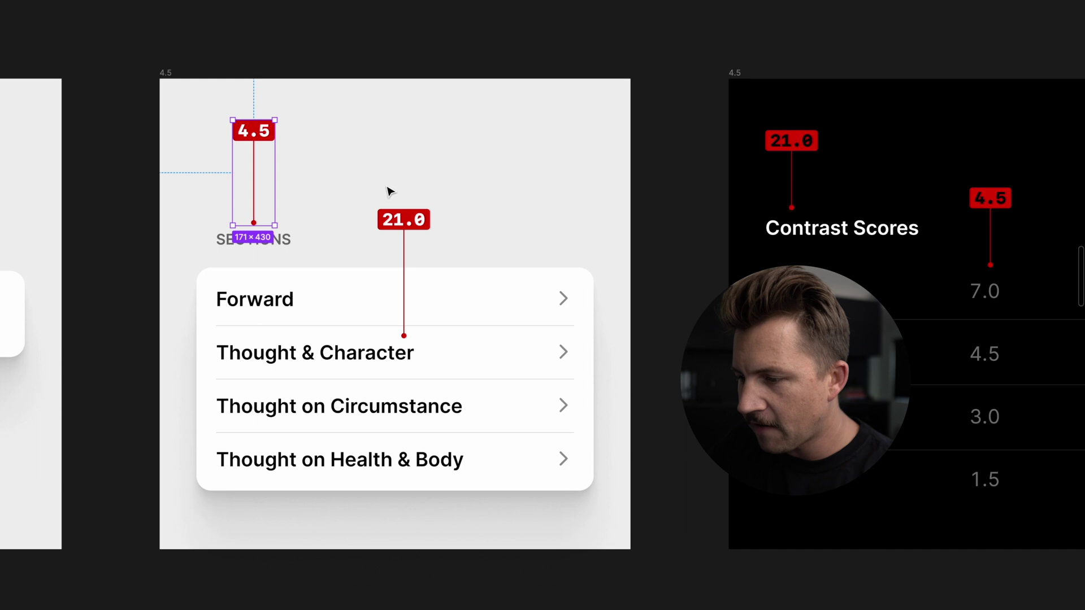
pyautogui.keyDown('shift'); pyautogui.click(409, 220); pyautogui.keyUp('shift')
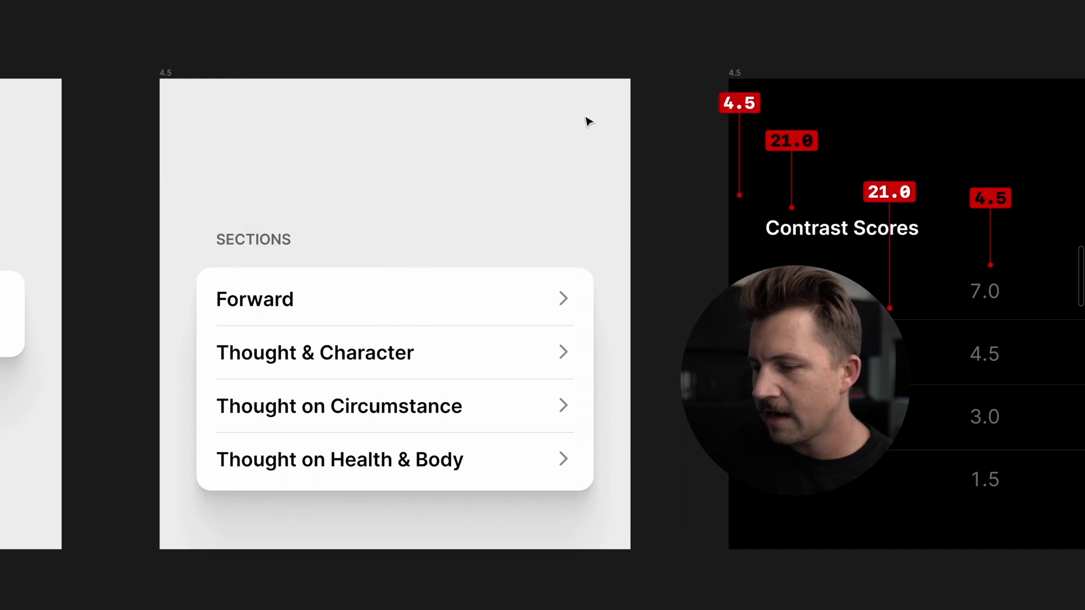
pyautogui.scroll(-1, 586, 118)
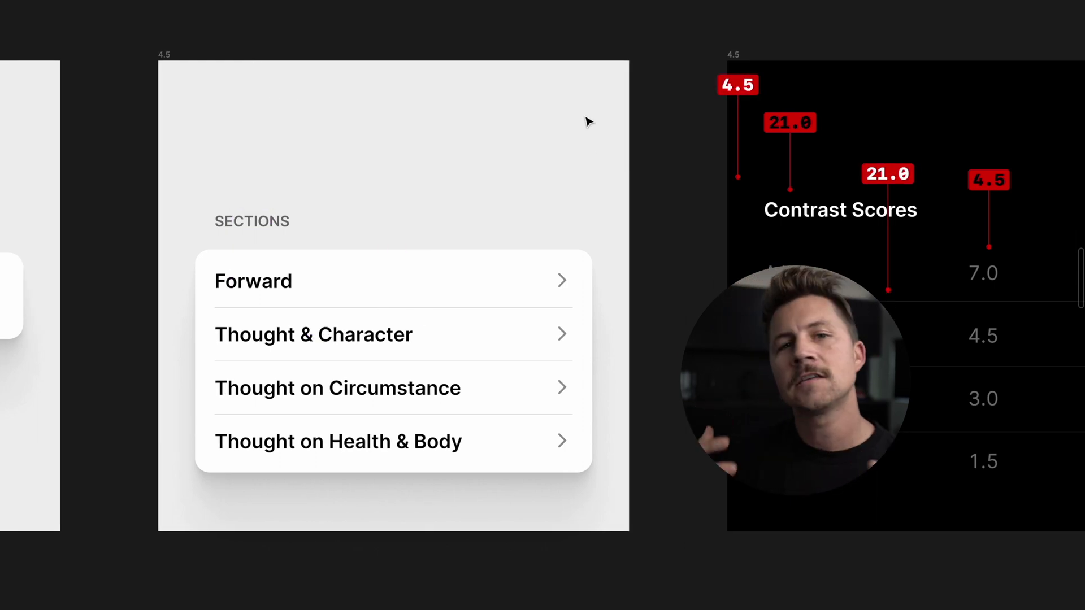
# Compare the gray SECTIONS label with the black row titles in the list card without annotation markers.
pyautogui.scroll(3, 411, 252)
pyautogui.scroll(-2, 412, 226)
pyautogui.hscroll(-1, 412, 226)
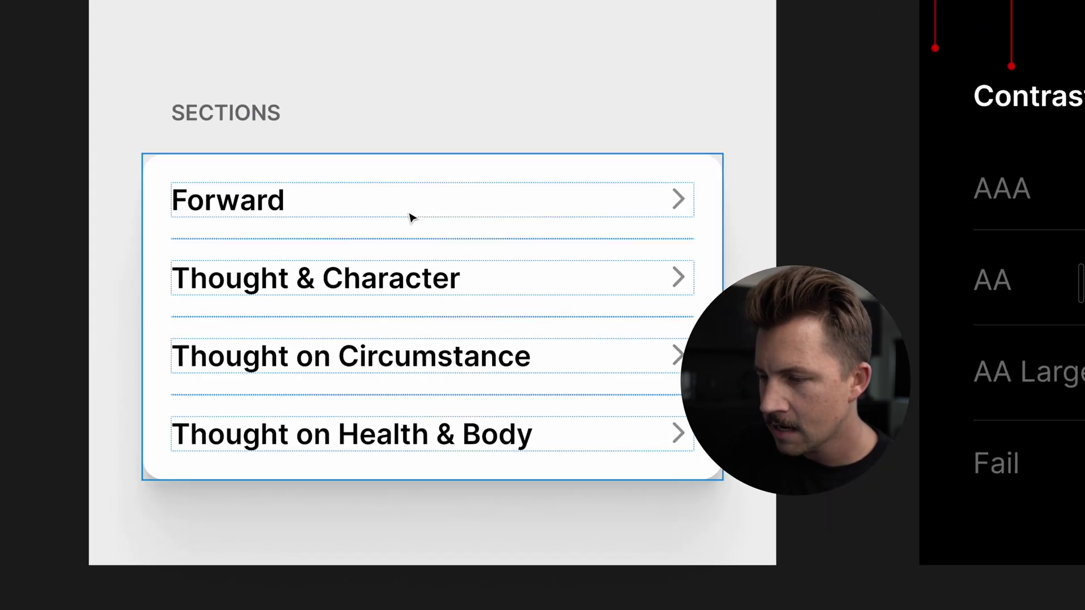
pyautogui.click(232, 176)
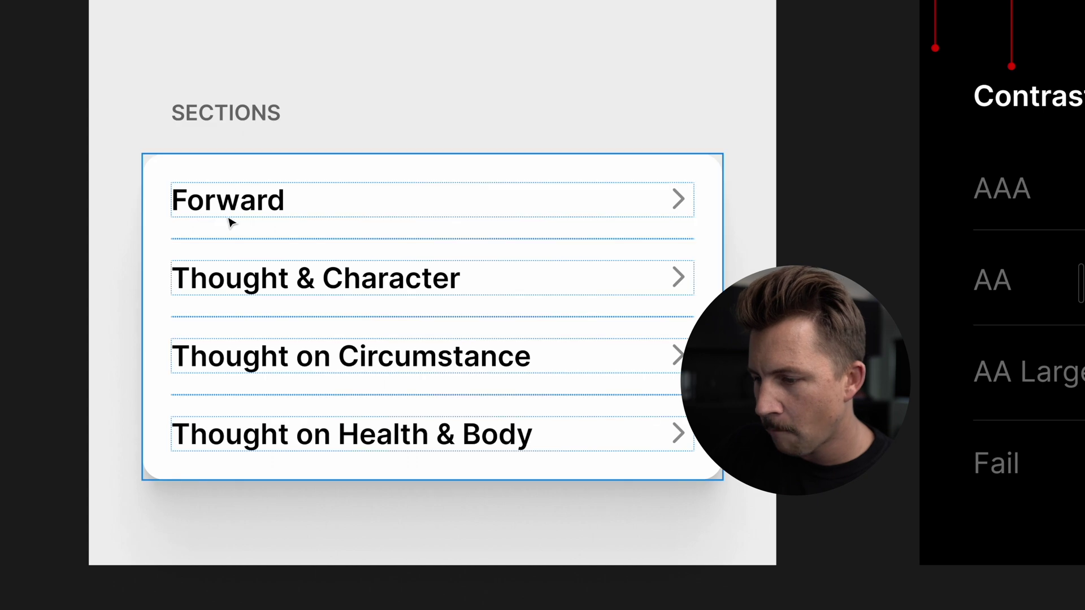
pyautogui.click(408, 104)
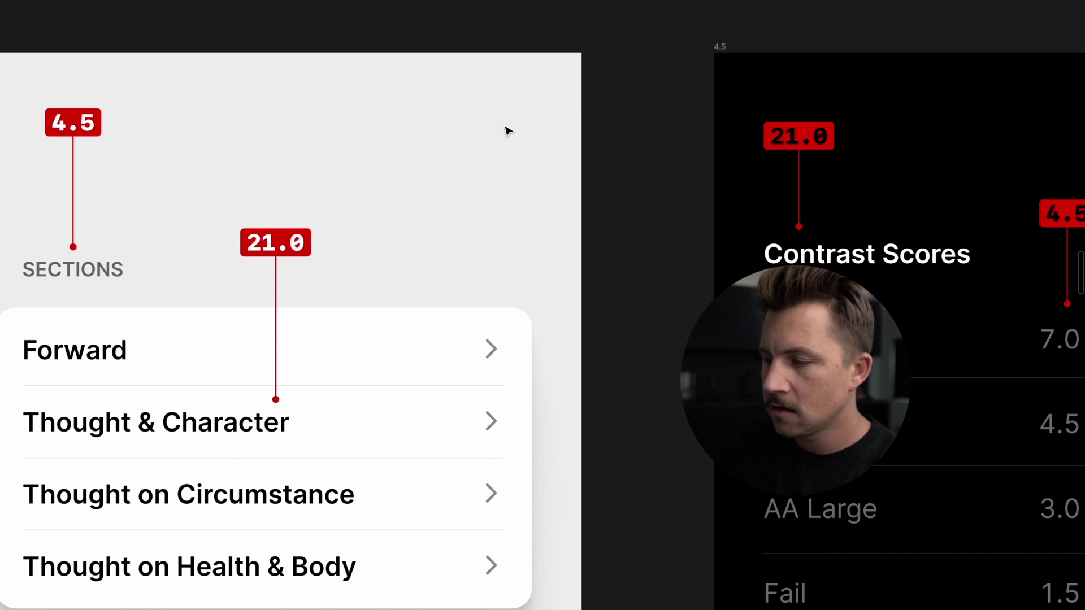
# Raise the level labels and score values in the dark Contrast Scores table to AAA 7.0 with Use Contrast.
pyautogui.hscroll(6, 770, 68)
pyautogui.scroll(-2, 770, 56)
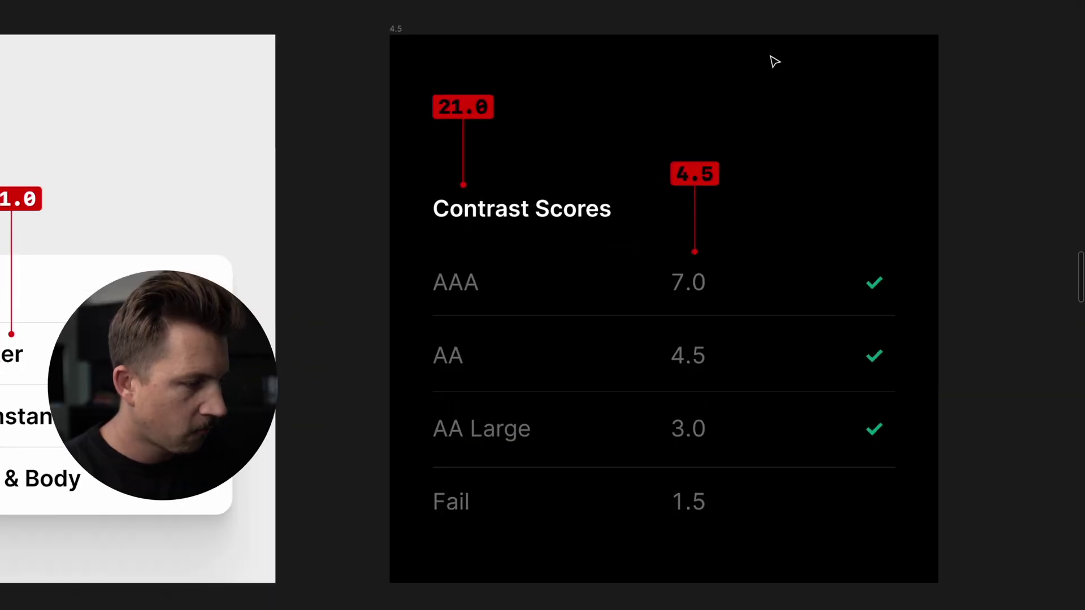
pyautogui.scroll(-1, 770, 56)
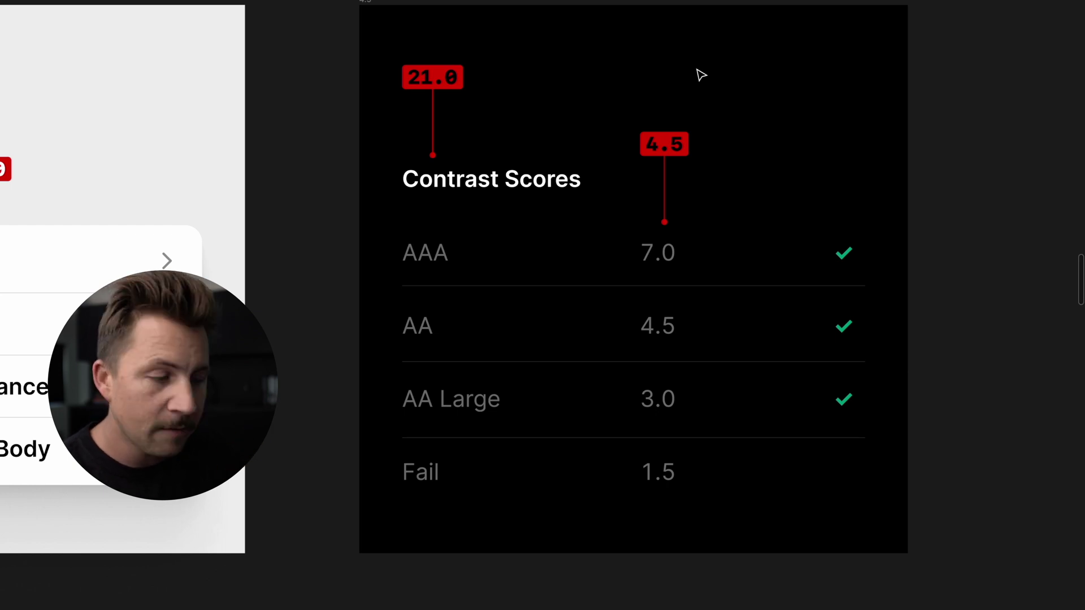
pyautogui.click(455, 252)
pyautogui.keyDown('shift'); pyautogui.click(666, 253); pyautogui.keyUp('shift')
pyautogui.press('super+slash')
pyautogui.click(520, 101)
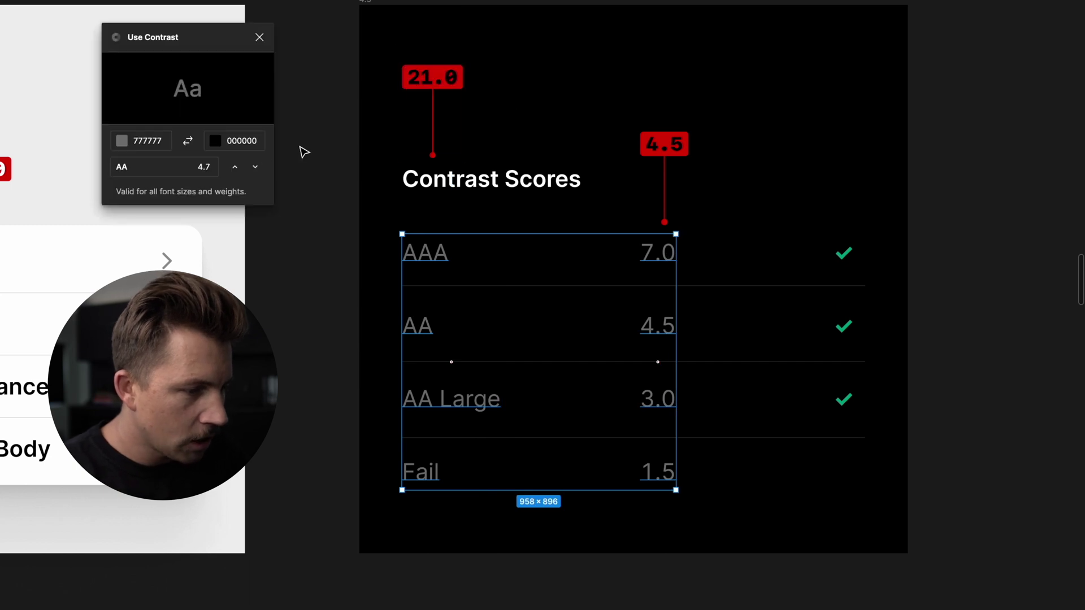
pyautogui.click(169, 166)
pyautogui.click(192, 94)
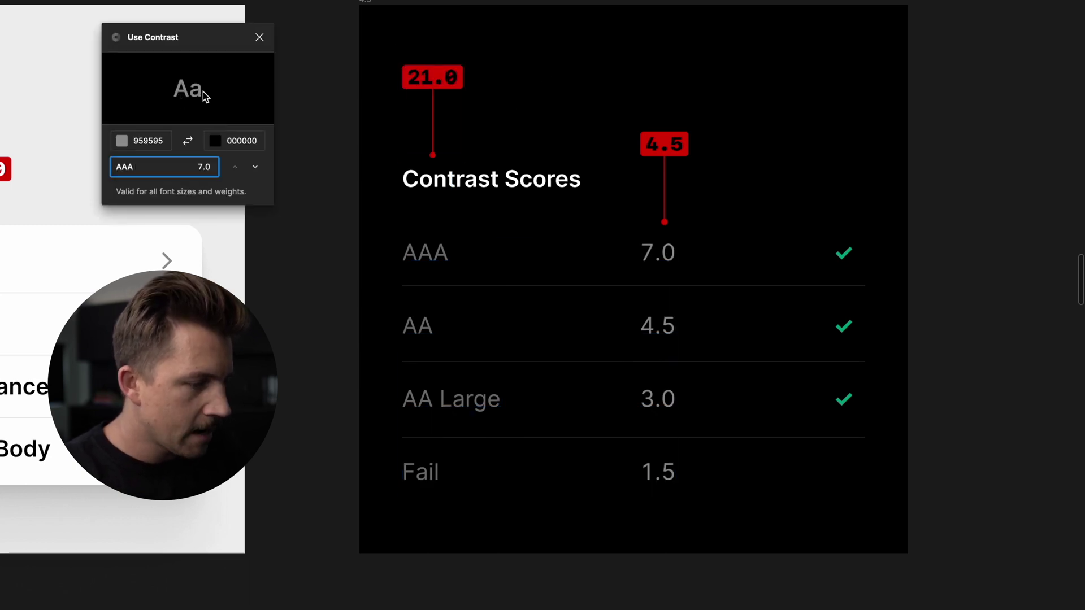
pyautogui.click(769, 28)
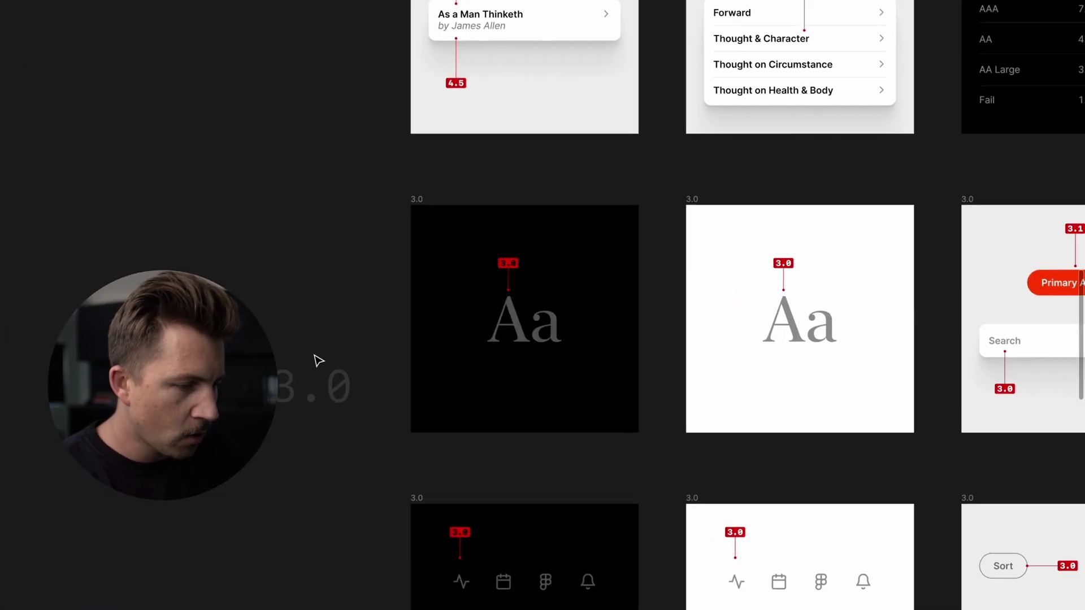
# Check the Aa sample in the black 3.0 frame against the AA Large 3.0 level with Use Contrast.
pyautogui.moveTo(317, 361); pyautogui.dragTo(328, 318)
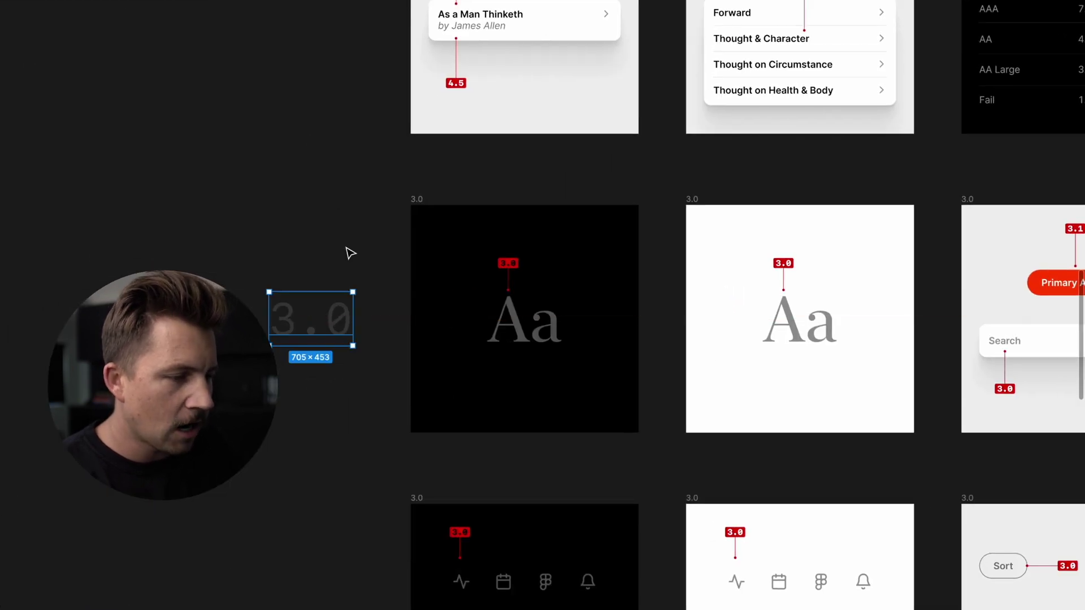
pyautogui.click(512, 312)
pyautogui.scroll(5, 513, 312)
pyautogui.click(169, 145)
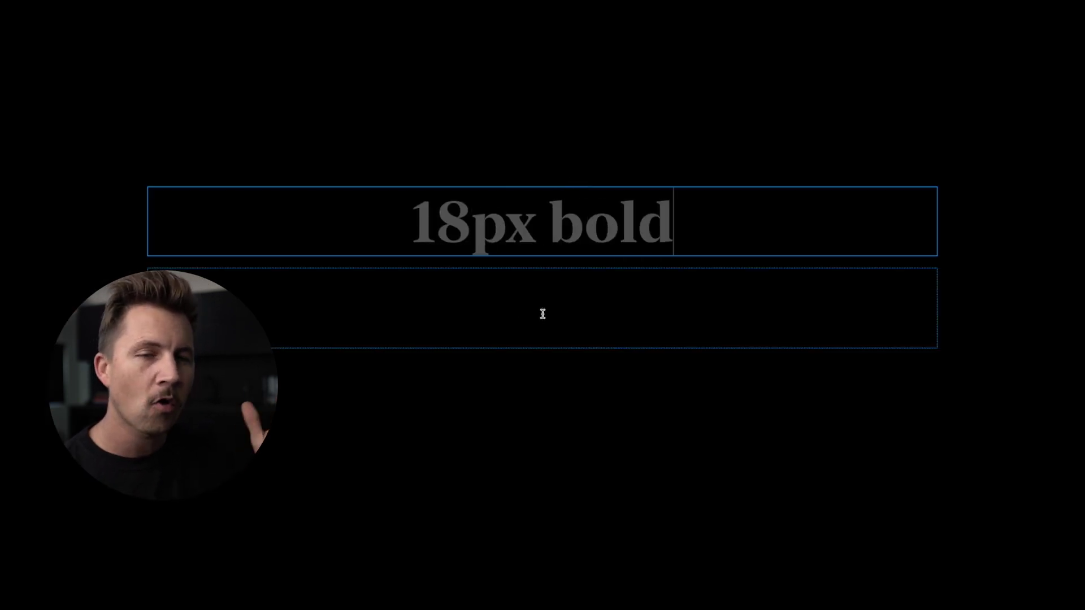
# Enter the sample text "21px regular" below the "18px bold" line on the black background.
pyautogui.write('21px')
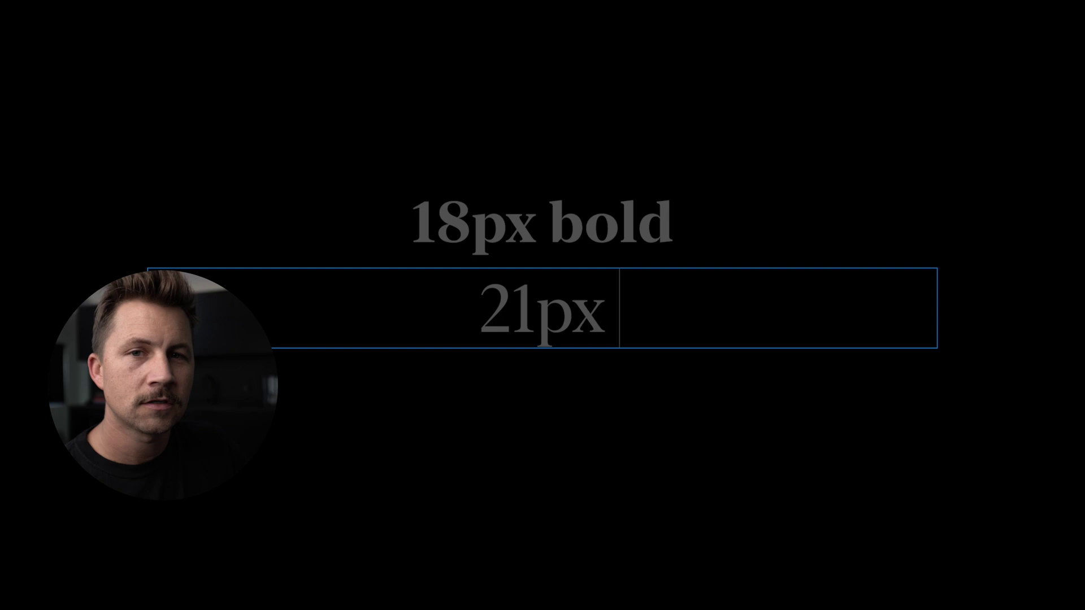
pyautogui.write('regular')
pyautogui.press('Escape')
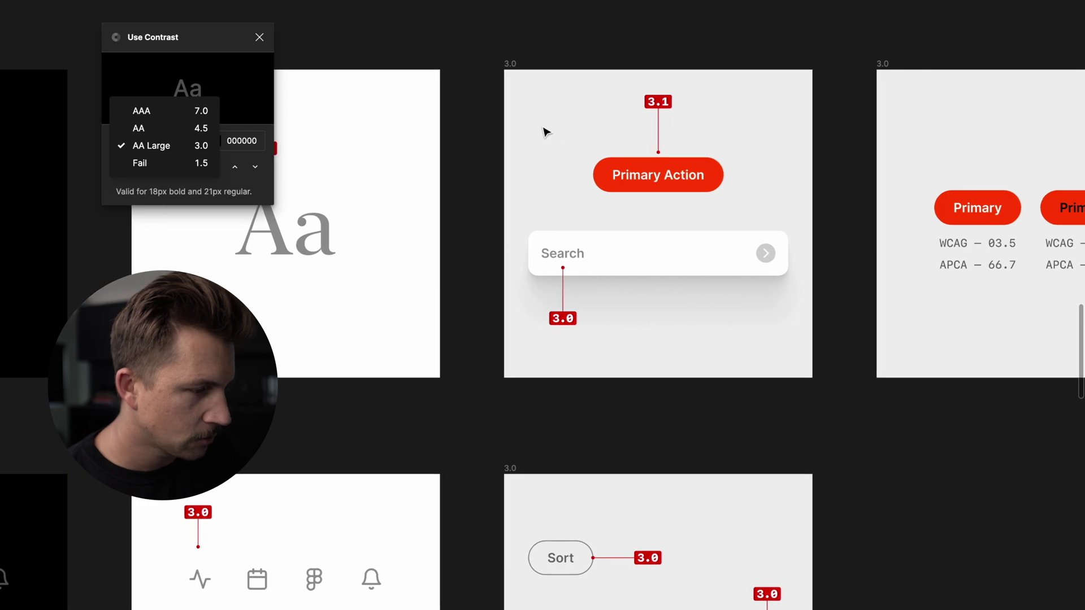
# Check the contrast level of the Search placeholder in the light 3.0 interface frame.
pyautogui.hscroll(-4, 546, 132)
pyautogui.scroll(3, 655, 150)
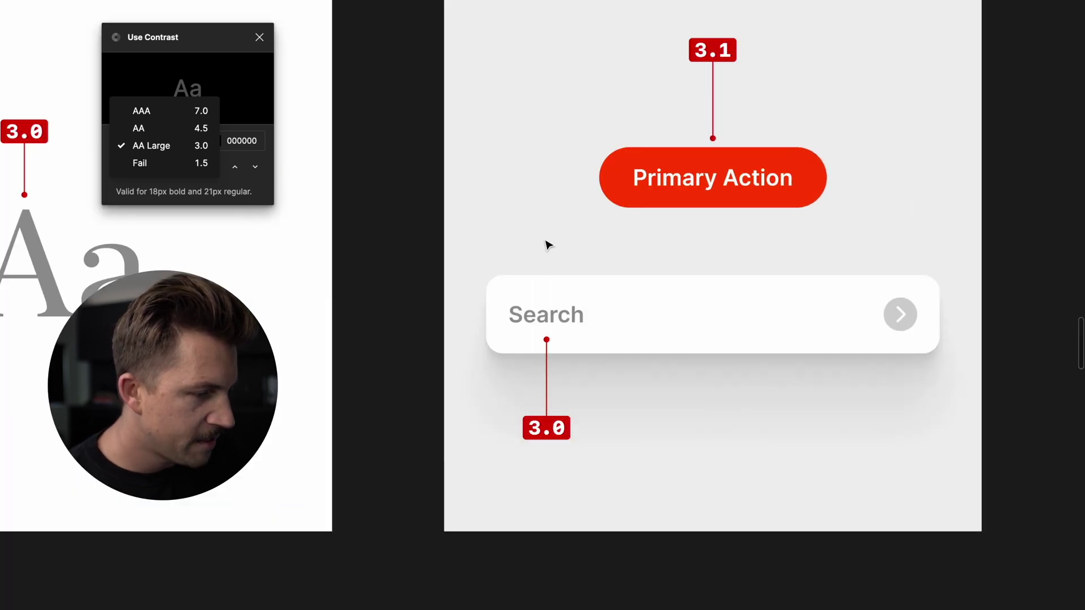
pyautogui.doubleClick(563, 321)
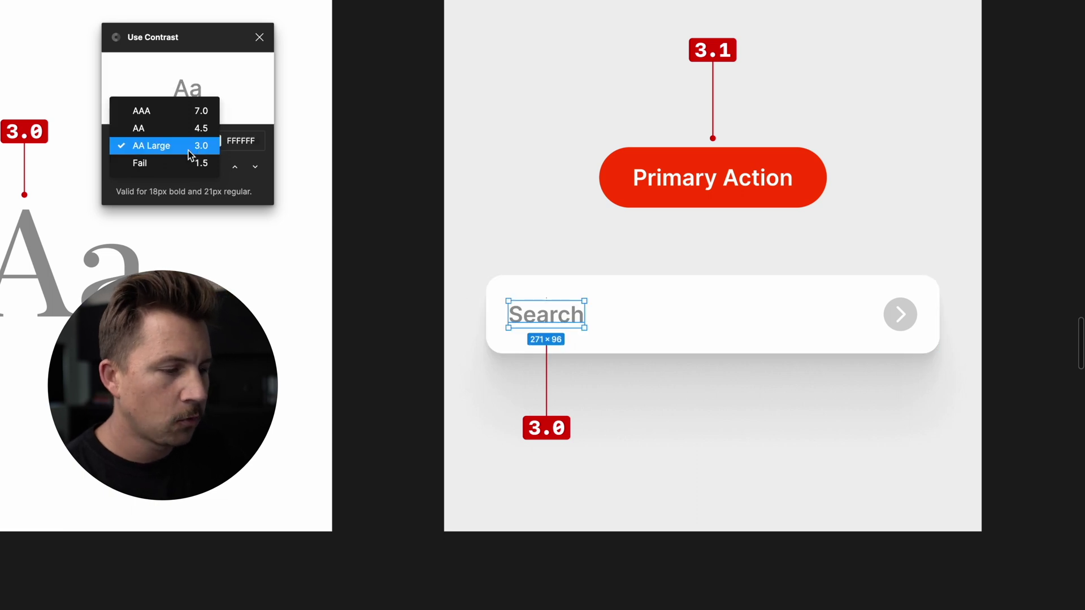
pyautogui.click(534, 187)
pyautogui.scroll(3, 529, 220)
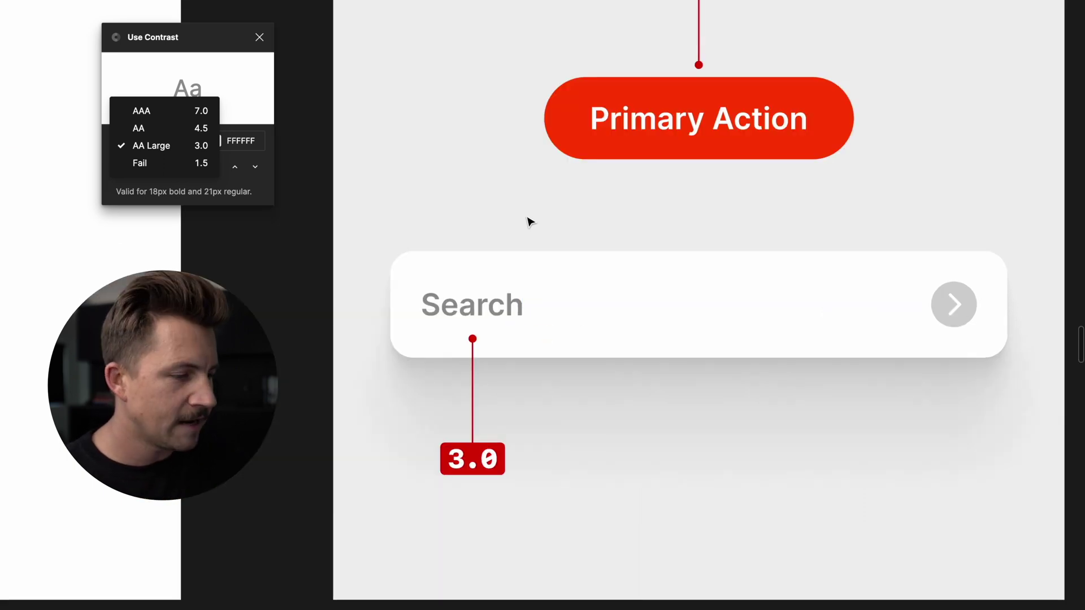
# Recolor the Search placeholder with the dark canvas color, and set it to black 000000.
pyautogui.click(477, 311)
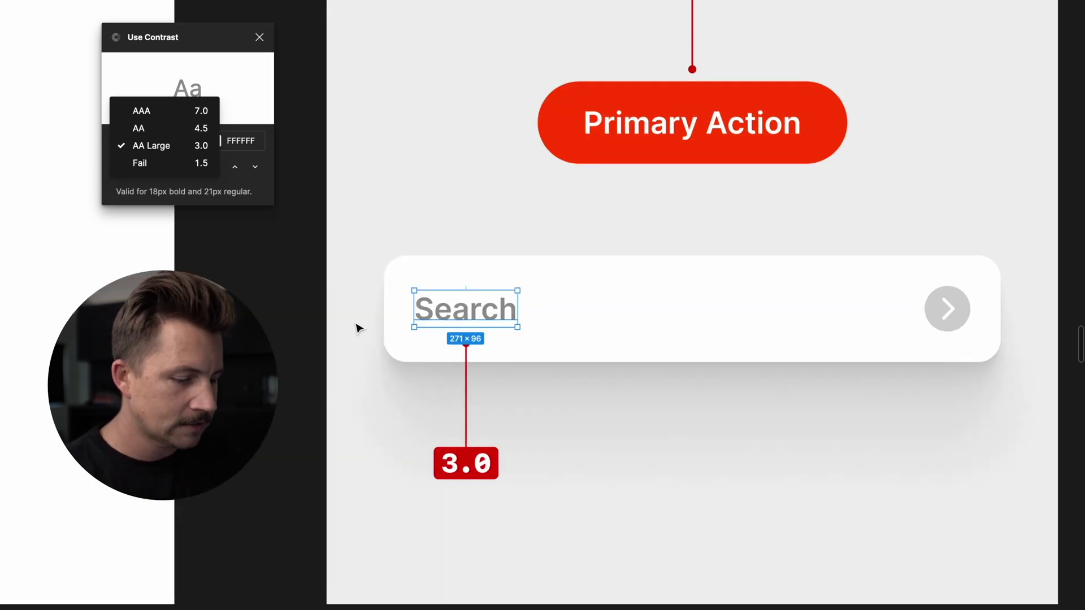
pyautogui.click(305, 319)
pyautogui.click(428, 153)
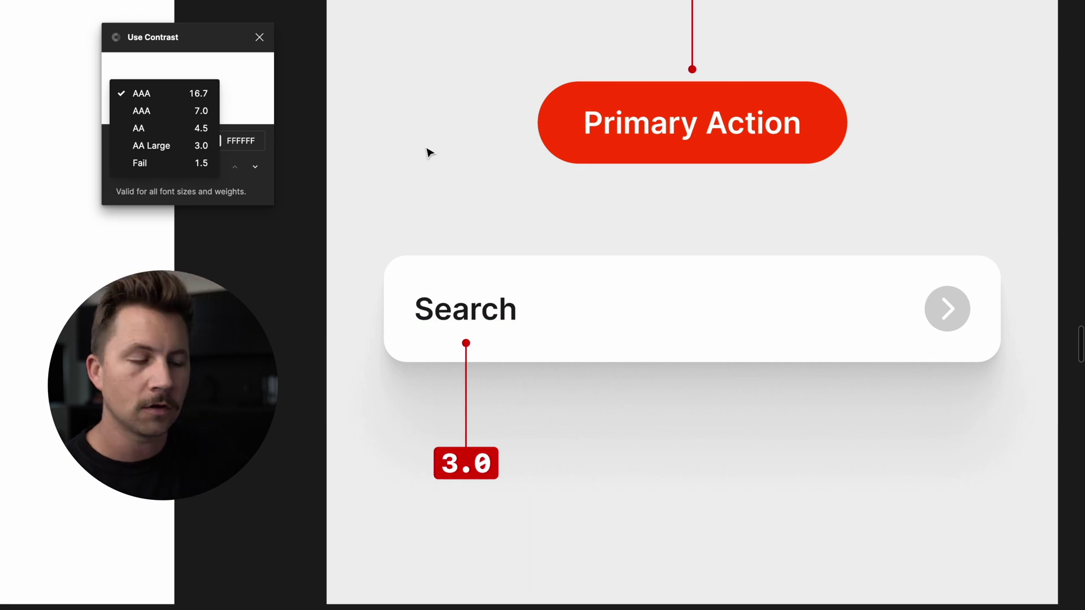
pyautogui.doubleClick(441, 320)
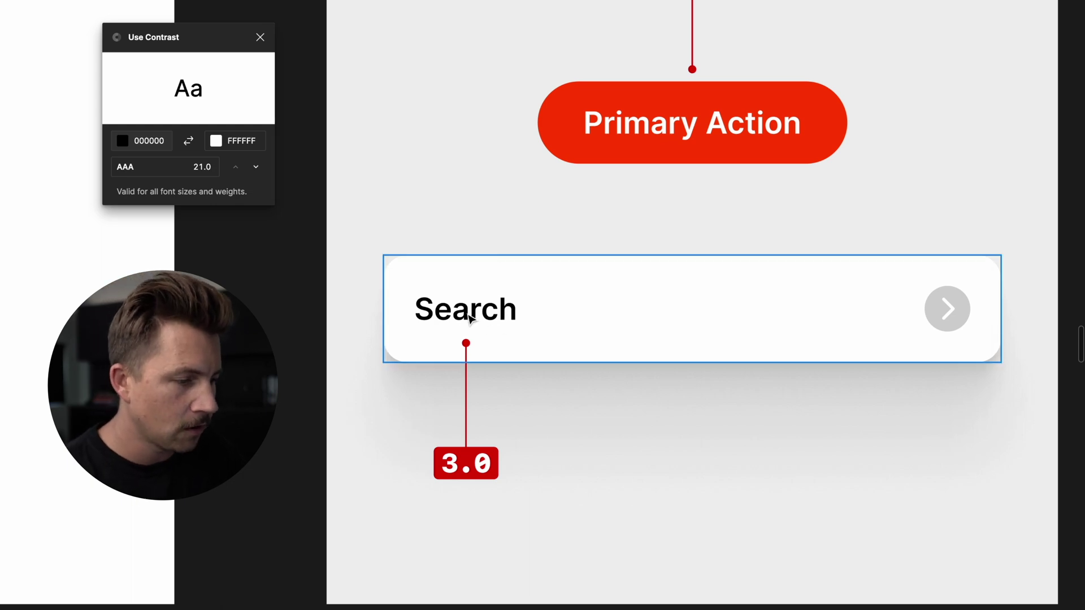
# Set the Search placeholder to gray 959595 at the AA Large 3.0 level.
pyautogui.click(445, 296)
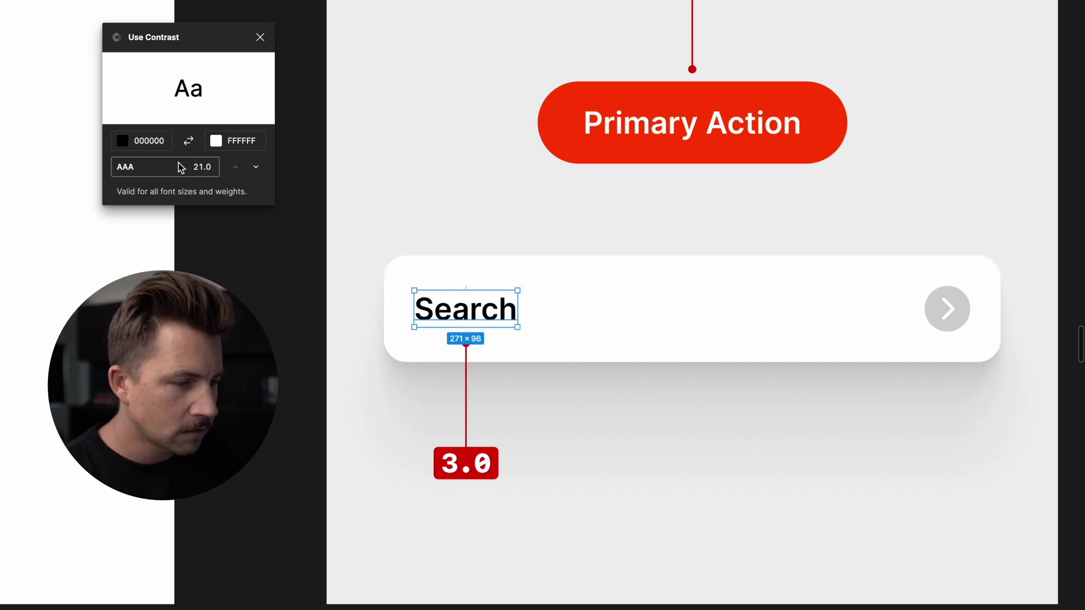
pyautogui.click(165, 144)
pyautogui.write('959595')
pyautogui.press('Return')
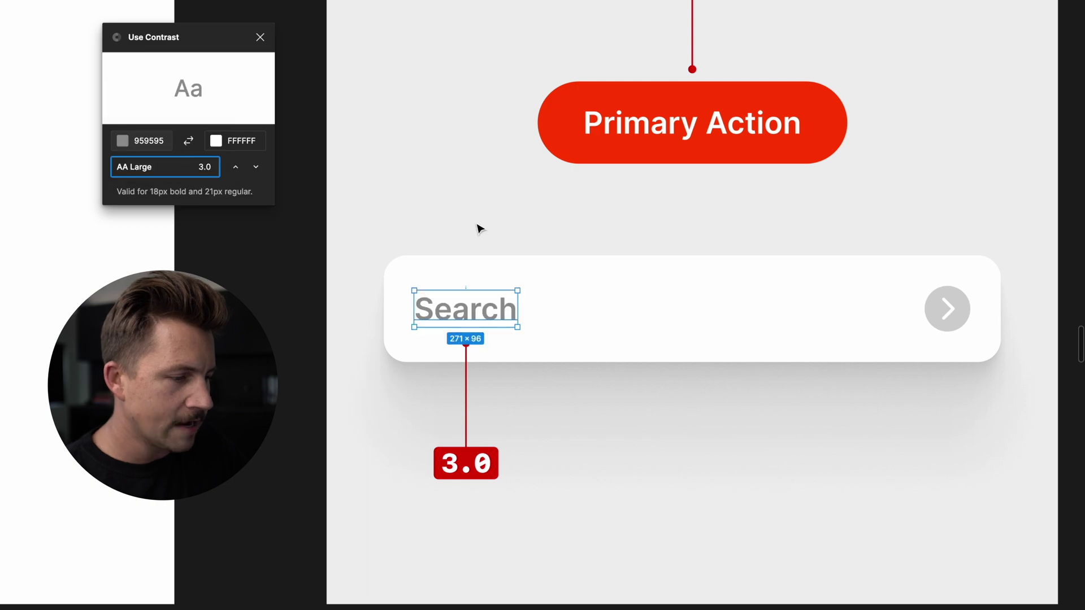
pyautogui.click(477, 226)
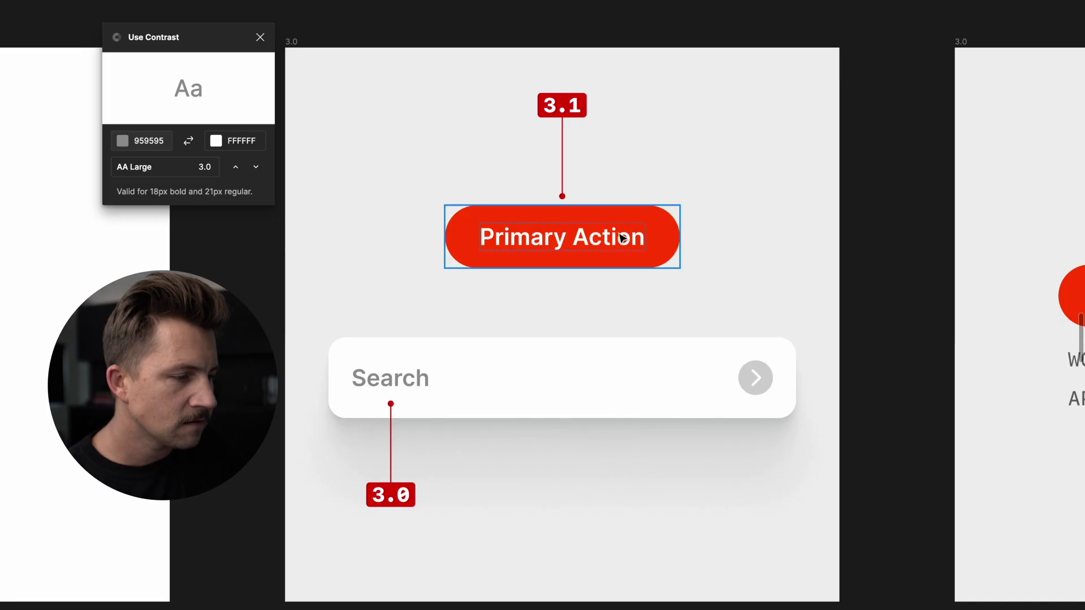
# Check the contrast of the red Primary Action button against its frame and of its white label against the red.
pyautogui.click(648, 219)
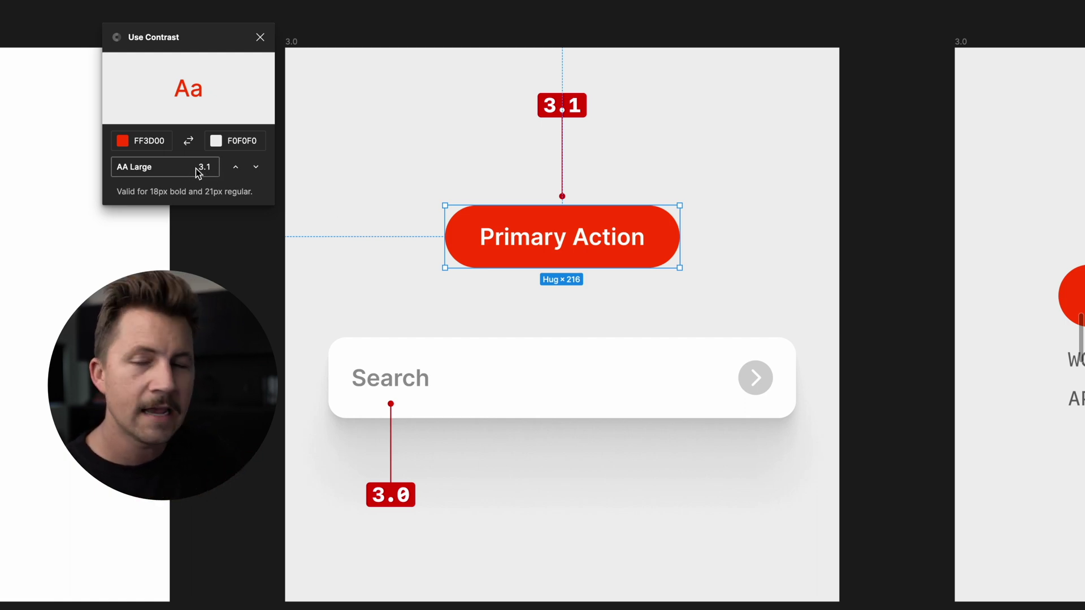
pyautogui.hscroll(5, 620, 185)
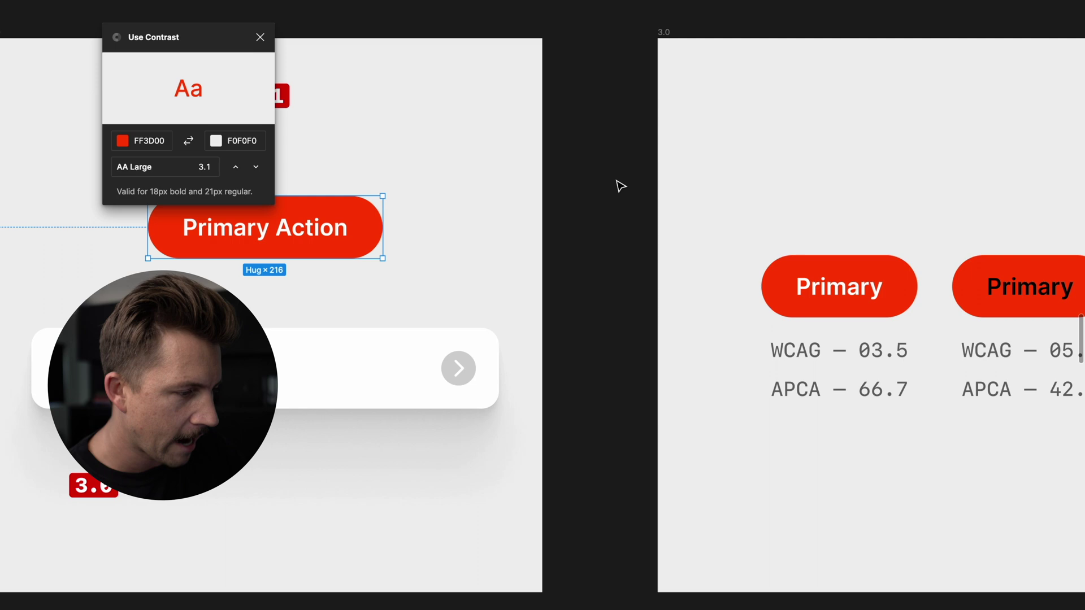
pyautogui.hscroll(-3, 450, 158)
pyautogui.doubleClick(364, 252)
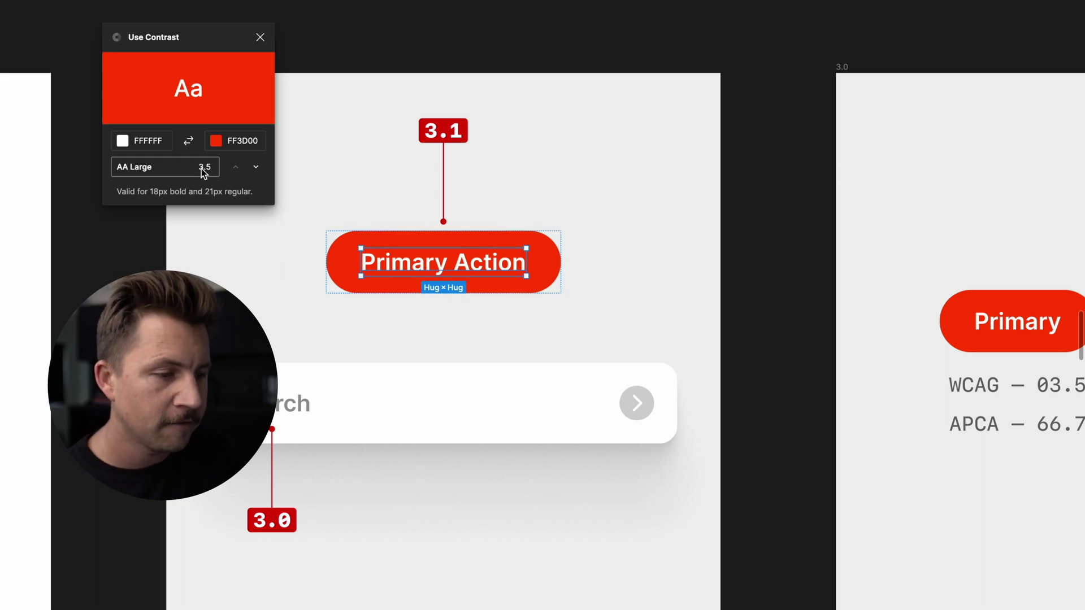
# Check the contrast of the black Primary label on red and compare it with the white-labelled Primary button.
pyautogui.hscroll(7, 532, 204)
pyautogui.keyDown('super'); pyautogui.click(787, 313); pyautogui.keyUp('super')
pyautogui.scroll(3, 792, 312)
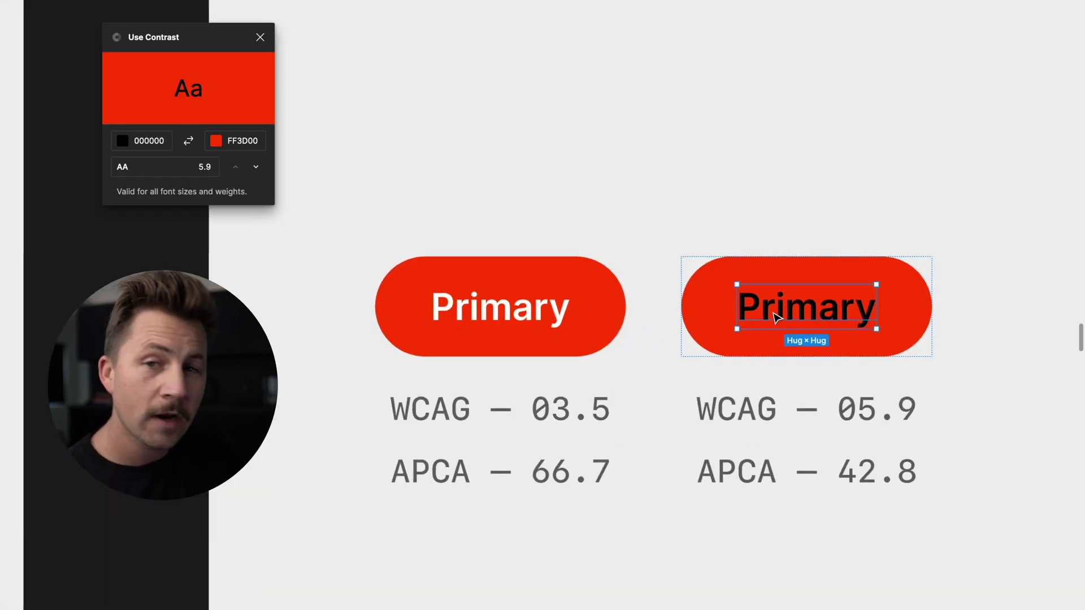
pyautogui.scroll(-3, 646, 162)
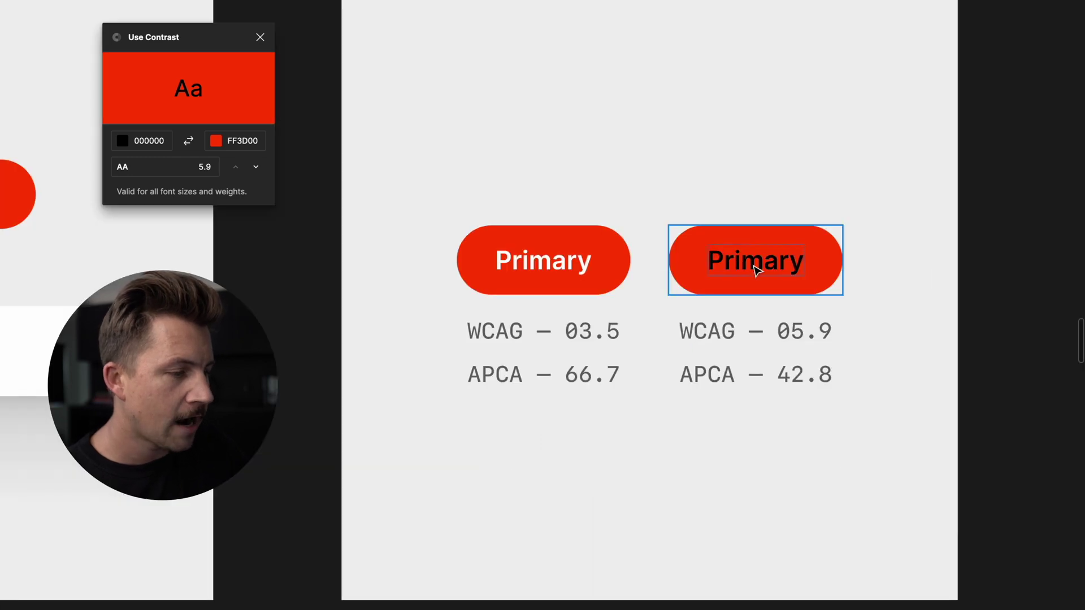
pyautogui.scroll(3, 757, 271)
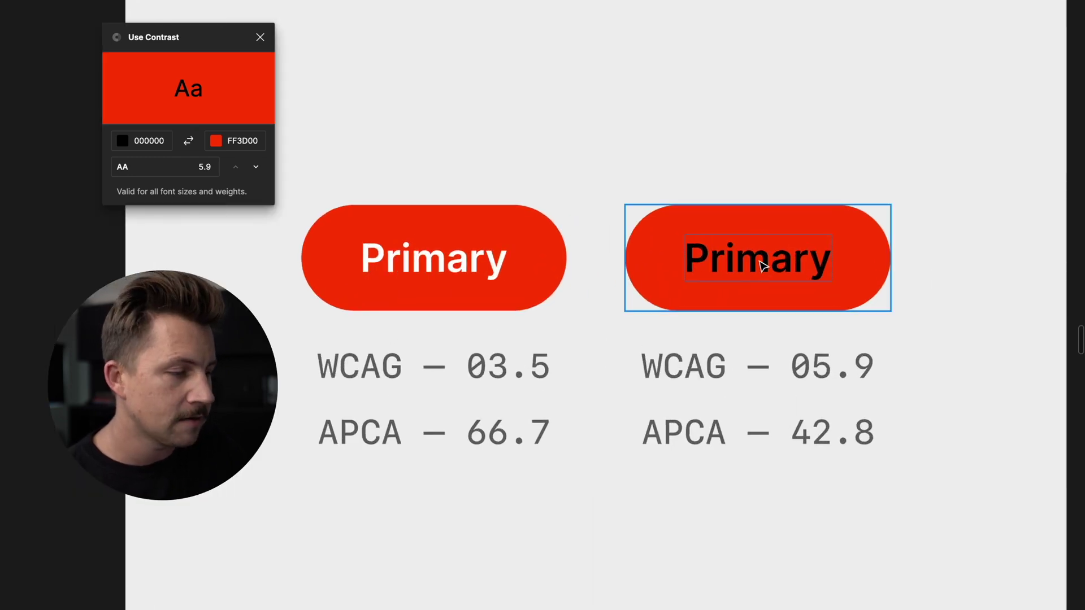
pyautogui.doubleClick(748, 262)
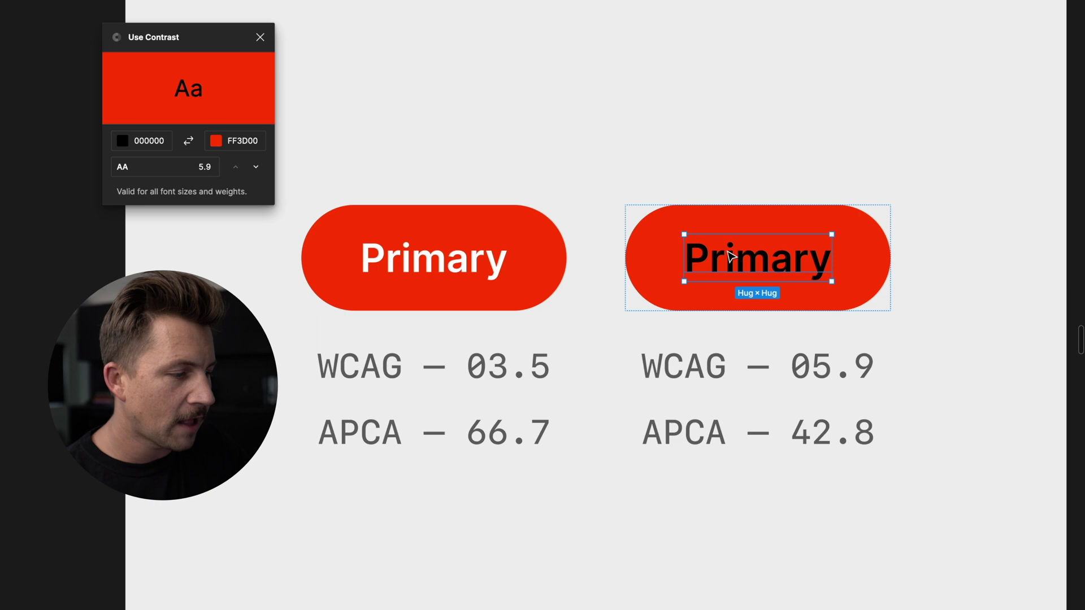
pyautogui.click(475, 259)
pyautogui.click(507, 121)
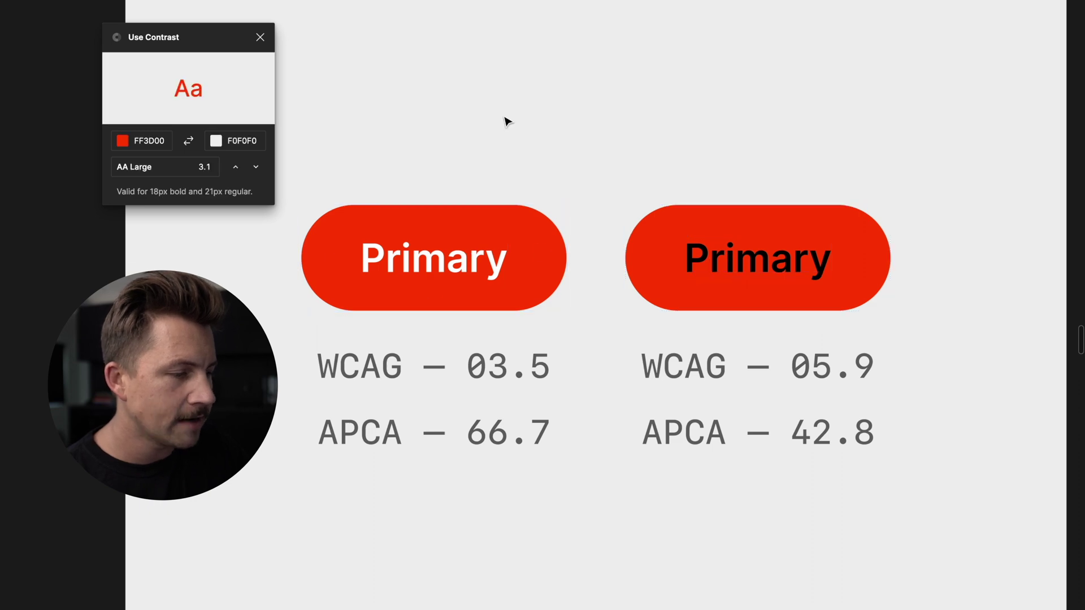
# Examine the WCAG and APCA scores listed beneath the white-labelled and black-labelled Primary buttons.
pyautogui.scroll(-5, 507, 121)
pyautogui.hscroll(-5, 507, 121)
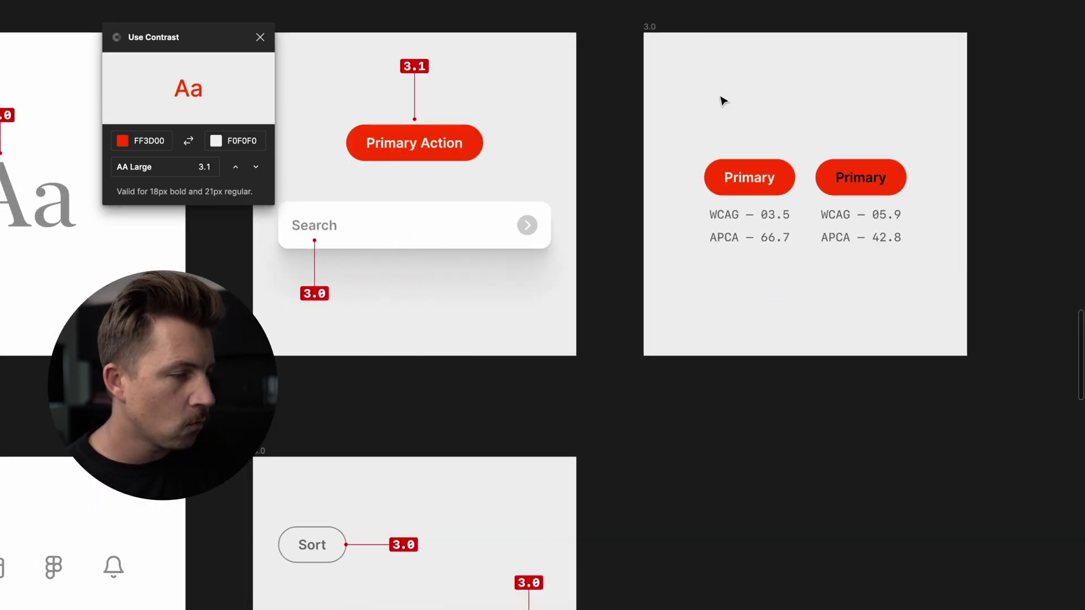
pyautogui.scroll(5, 774, 120)
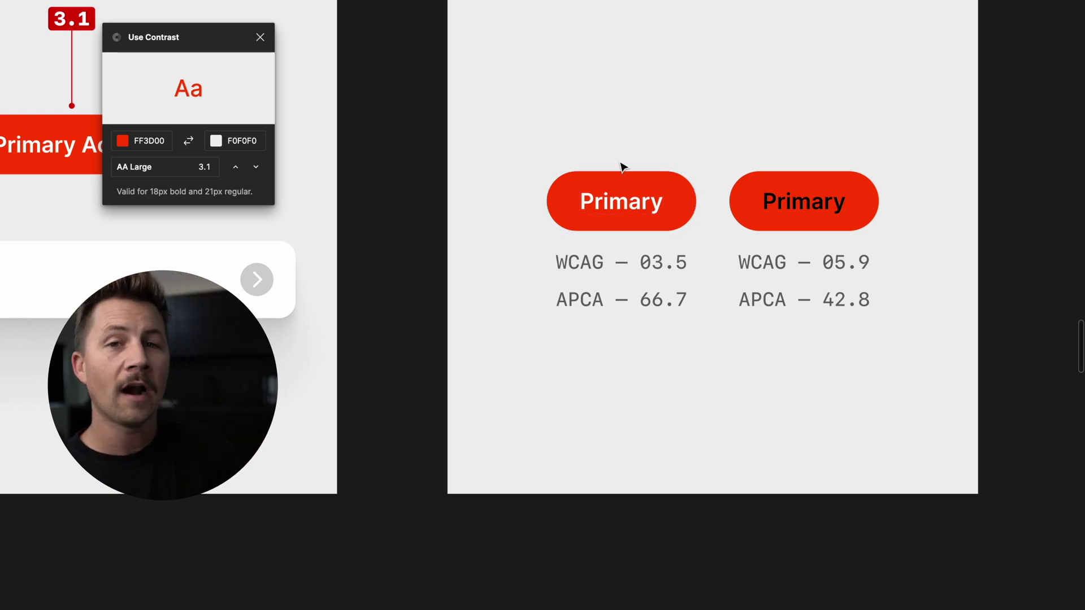
pyautogui.scroll(3, 621, 166)
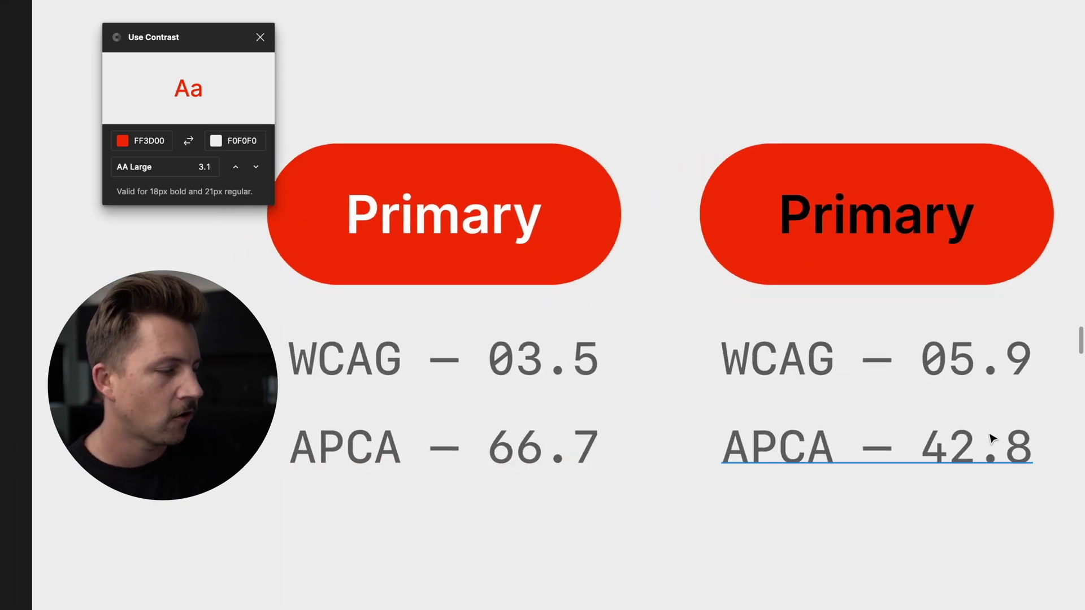
pyautogui.scroll(-3, 744, 293)
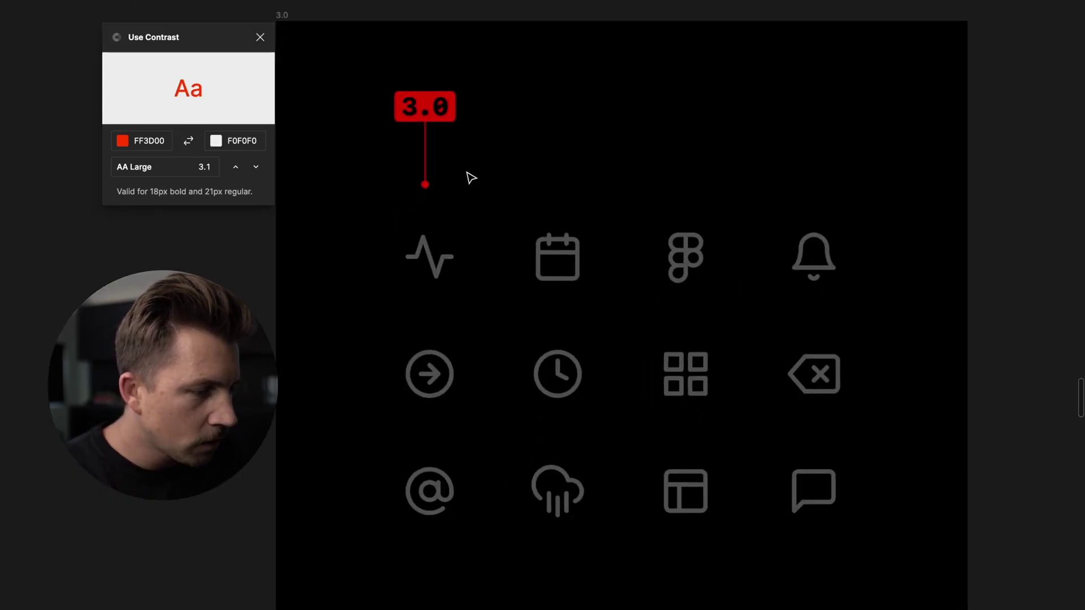
# Try opacities of 20%, 40% and 30% on the outline of the Sort button in the light 3.0 frame.
pyautogui.scroll(-2, 462, 135)
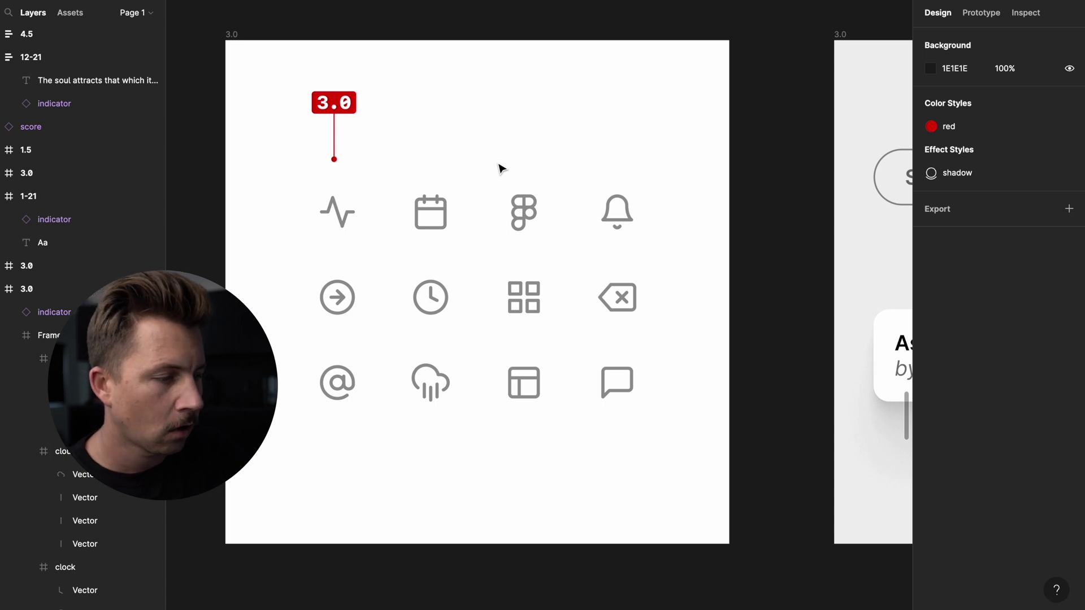
pyautogui.hscroll(10, 500, 168)
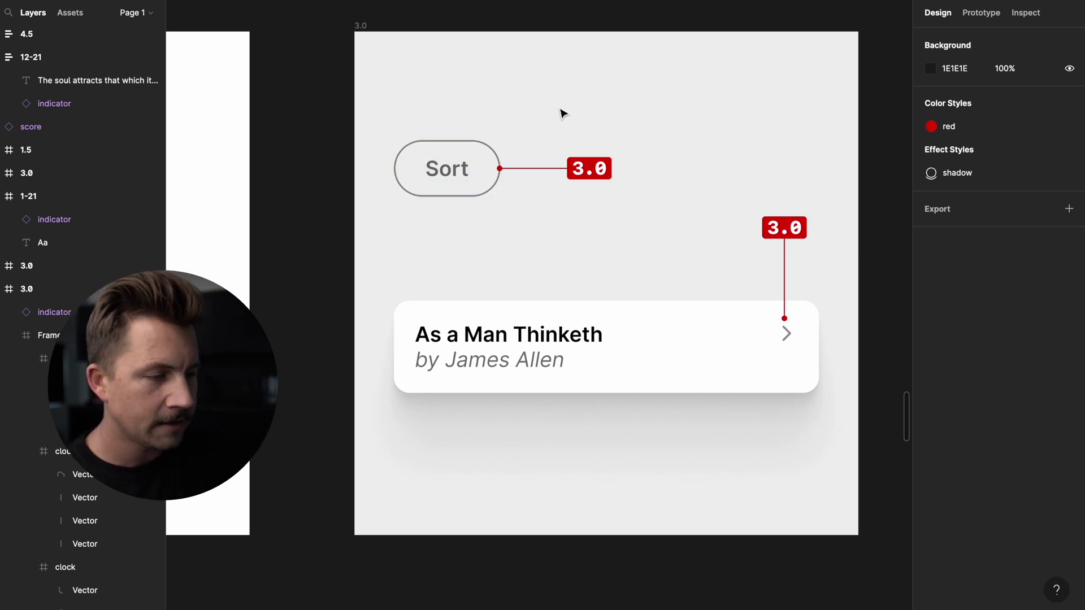
pyautogui.click(487, 147)
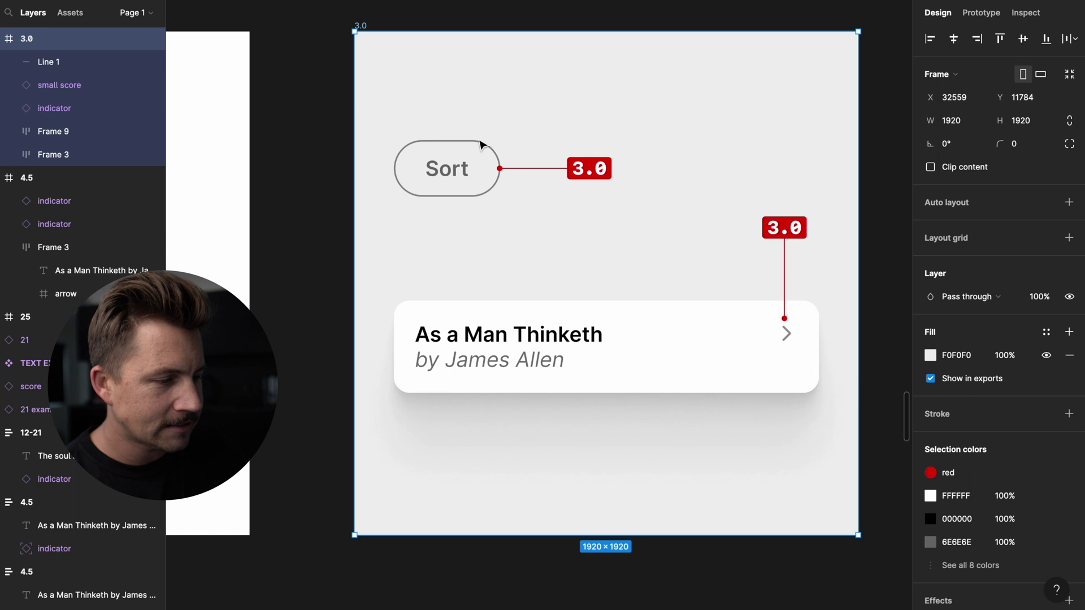
pyautogui.scroll(-4, 999, 416)
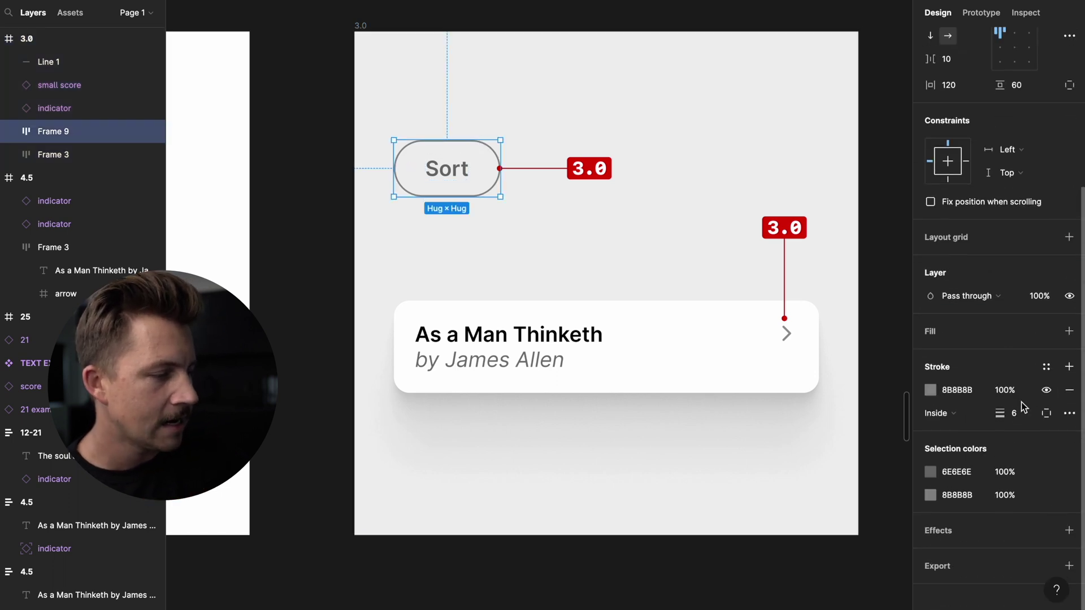
pyautogui.click(1013, 391)
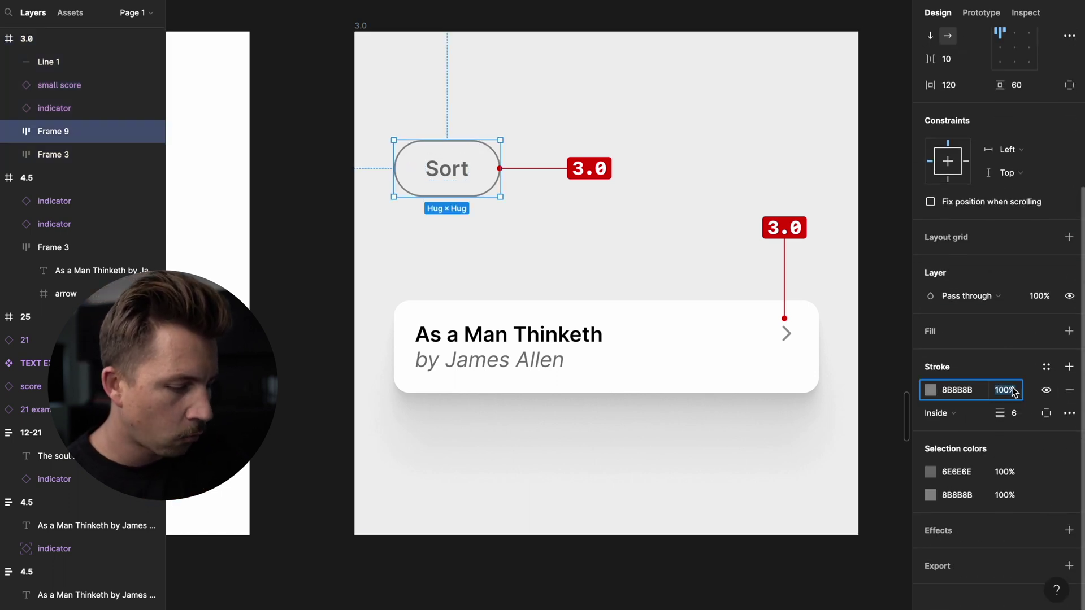
pyautogui.write('10')
pyautogui.press('Return')
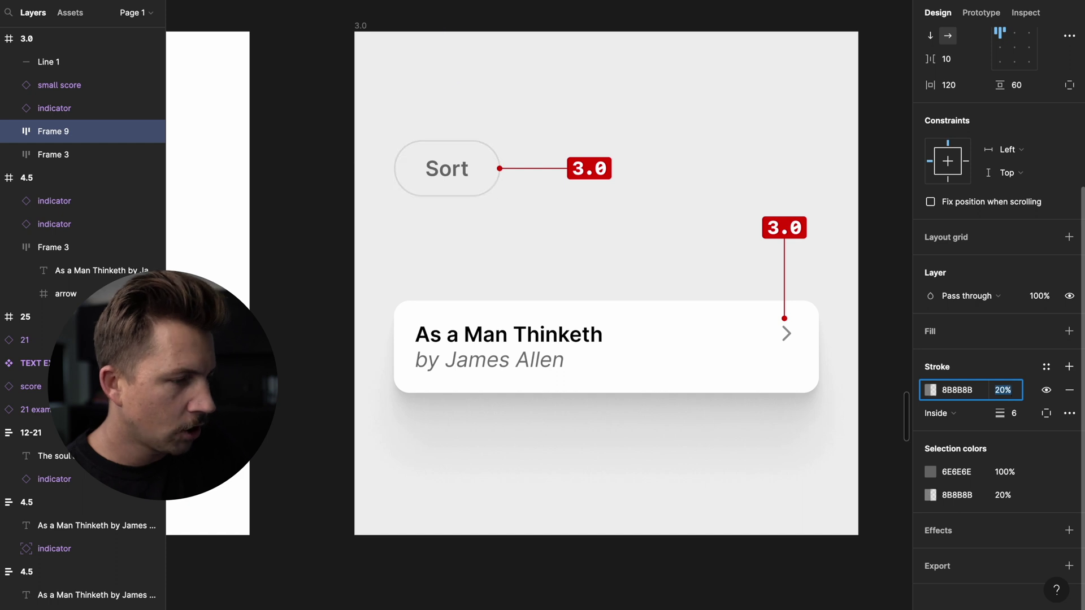
pyautogui.write('40')
pyautogui.press('Return')
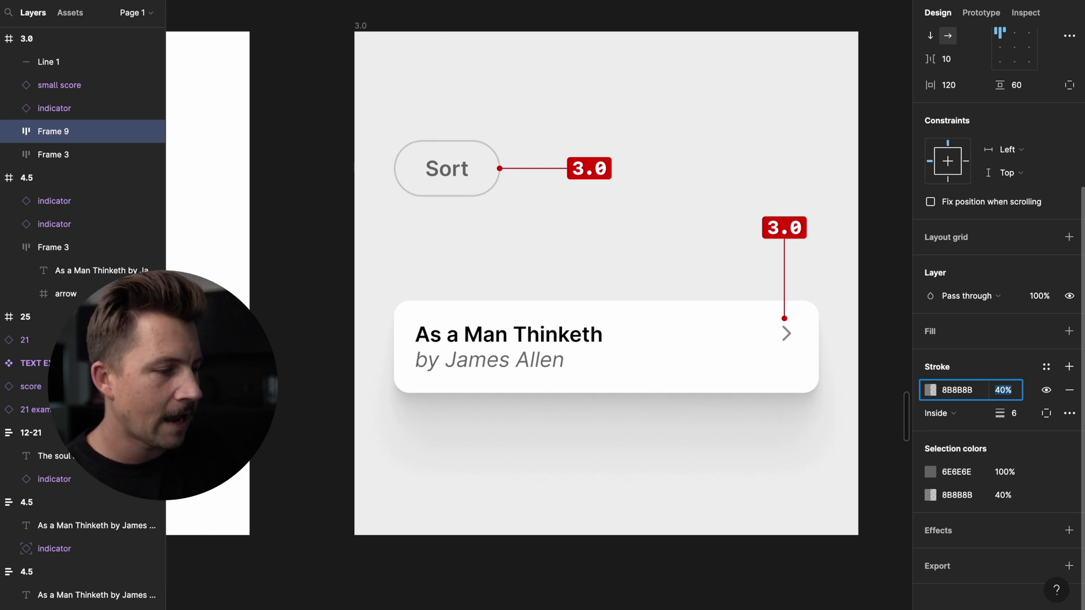
pyautogui.write('30')
pyautogui.press('Return')
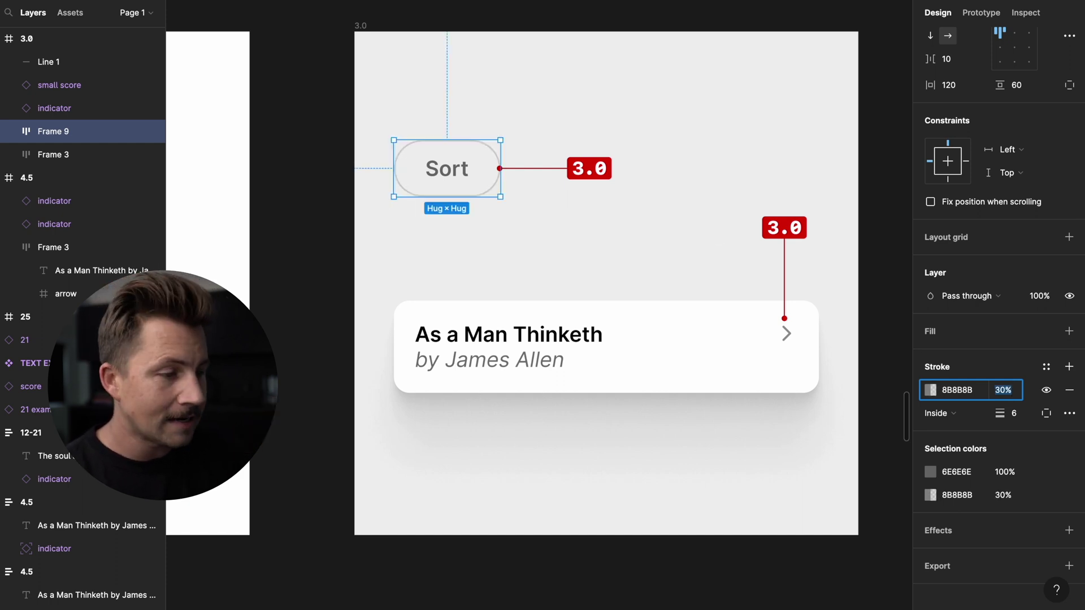
# Undo the opacity changes on the Sort button's outline and deselect the button.
pyautogui.click(448, 171)
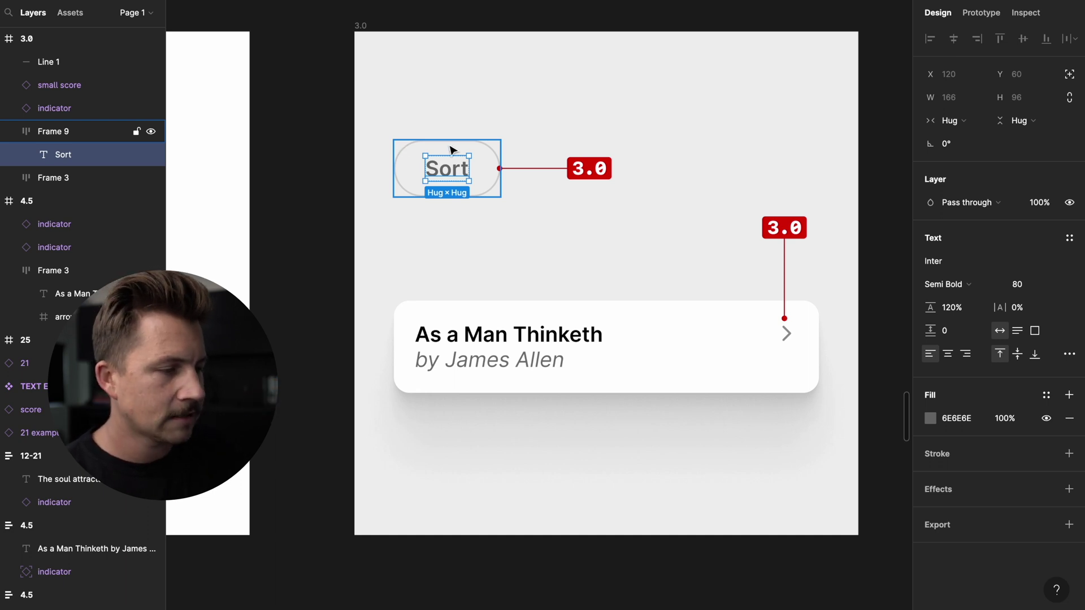
pyautogui.click(499, 175)
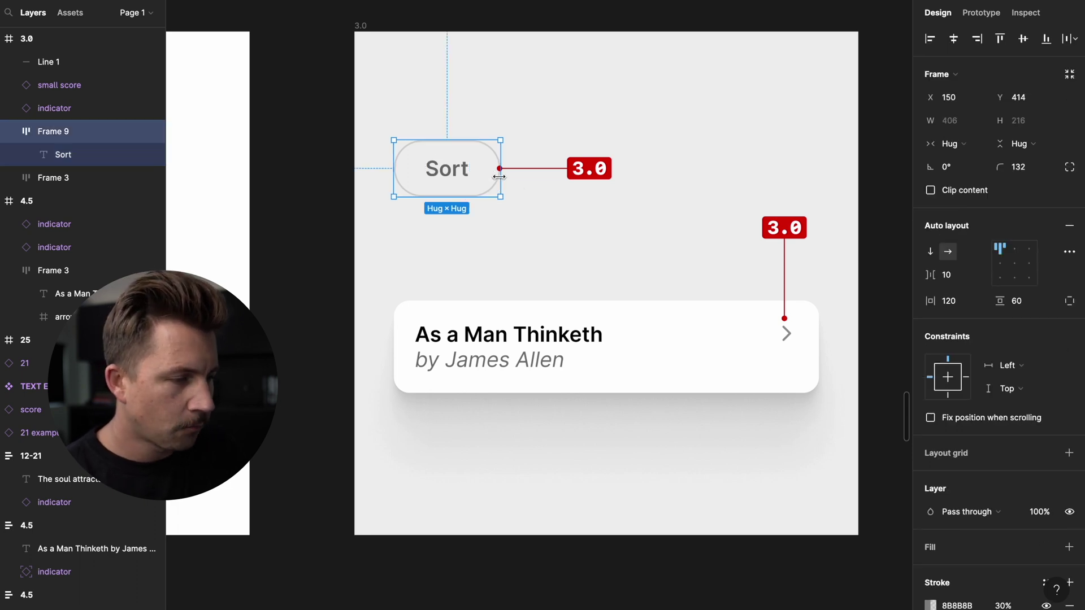
pyautogui.click(531, 201)
pyautogui.hotkey('ctrl', 'z')
pyautogui.hotkey('ctrl', 'z')
pyautogui.hotkey('ctrl', 'z')
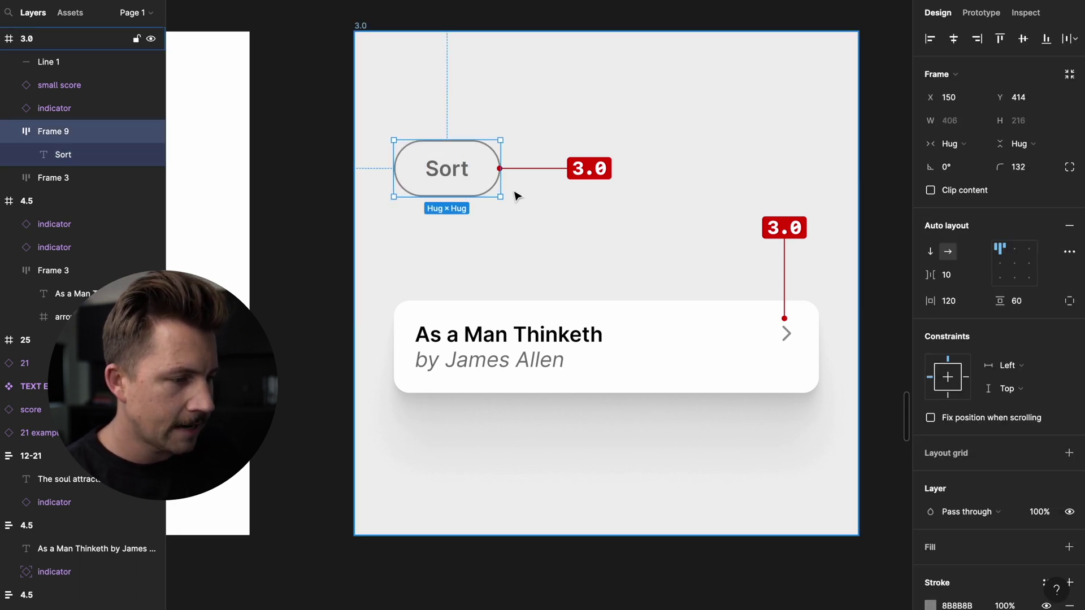
pyautogui.hotkey('ctrl', 'z')
pyautogui.click(549, 214)
# Inspect the stroke color of the arrow on the As a Man Thinketh card.
pyautogui.scroll(-1, 550, 214)
pyautogui.scroll(2, 723, 268)
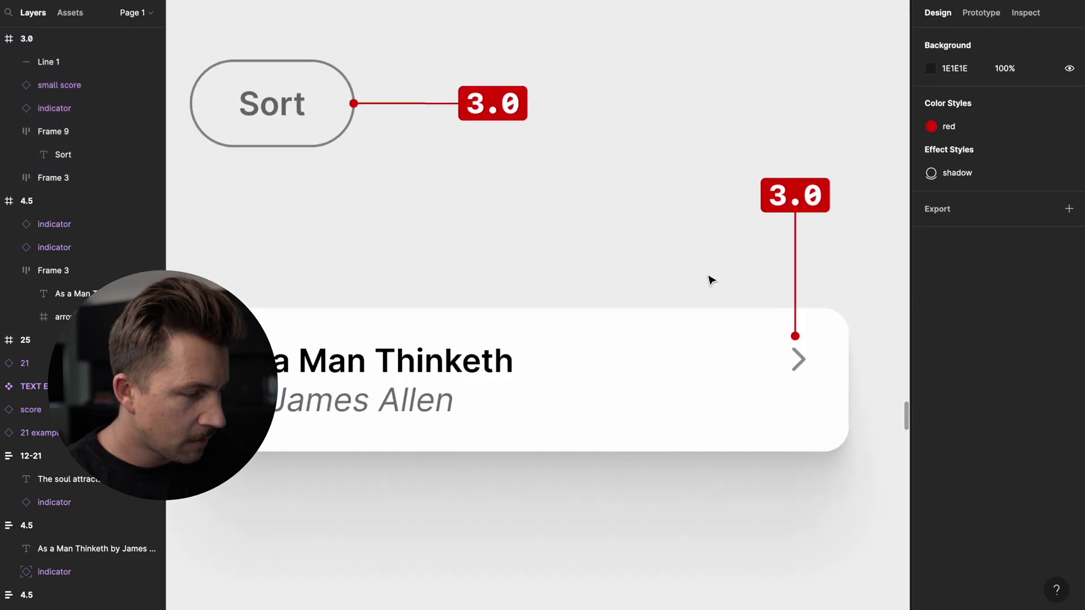
pyautogui.click(802, 366)
pyautogui.keyDown('ctrl'); pyautogui.click(804, 366); pyautogui.keyUp('ctrl')
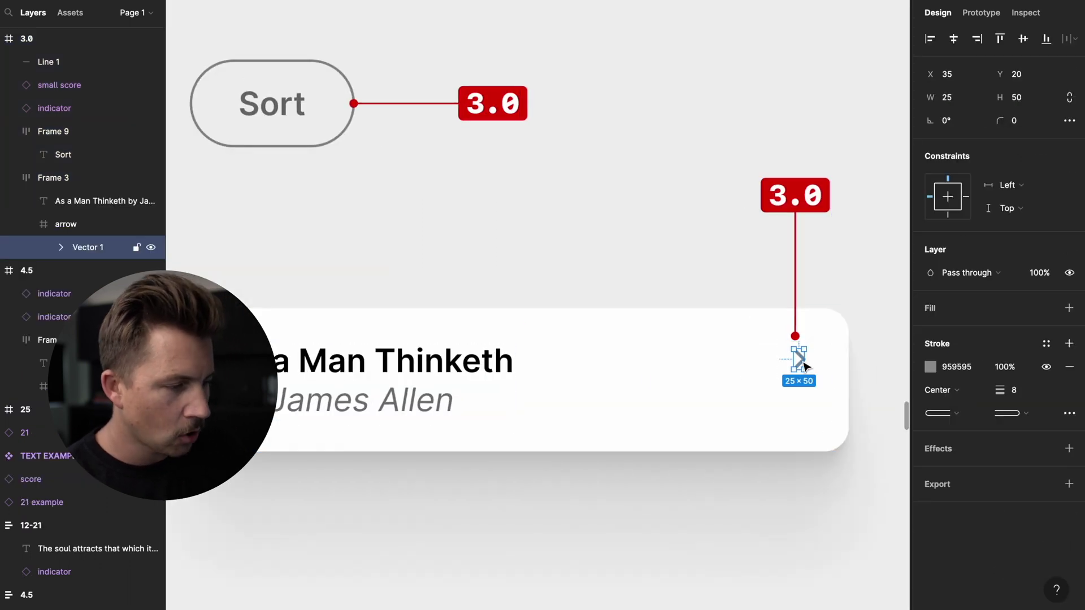
pyautogui.scroll(-4, 702, 254)
pyautogui.click(702, 254)
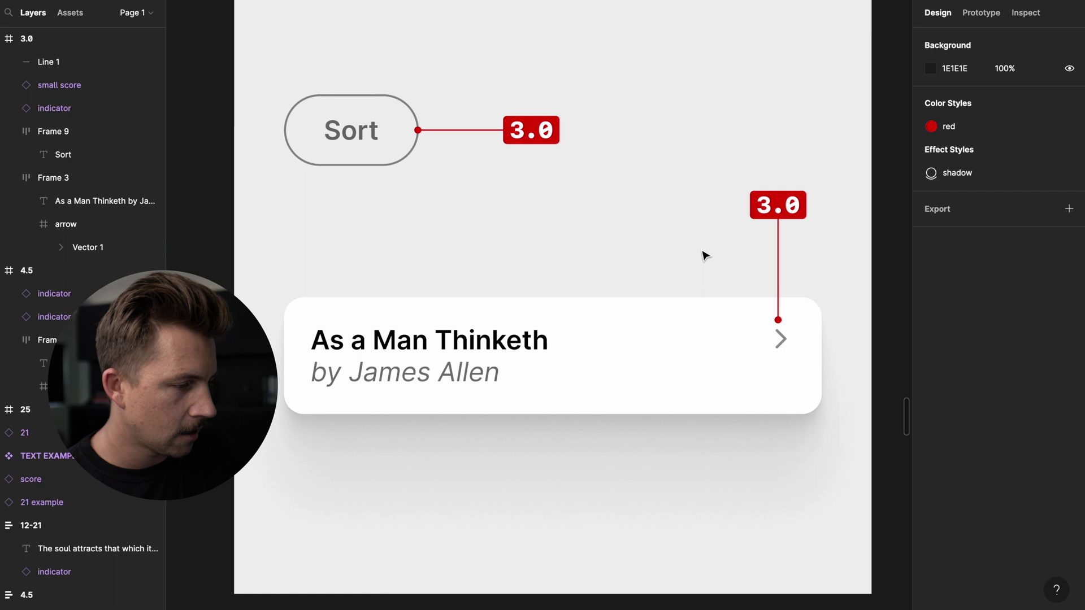
# Check the contrast of the gray Aa sample on the black 1.5 frame with Use Contrast.
pyautogui.scroll(-3, 496, 270)
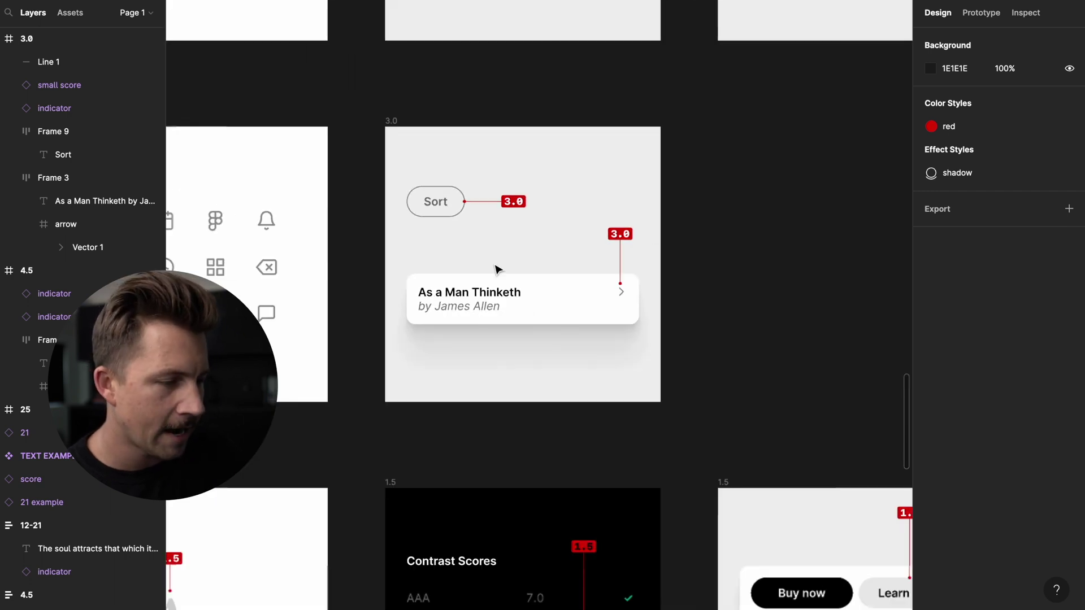
pyautogui.hscroll(-3, 496, 268)
pyautogui.press('super+backslash')
pyautogui.hscroll(-6, 491, 272)
pyautogui.hscroll(-3, 495, 273)
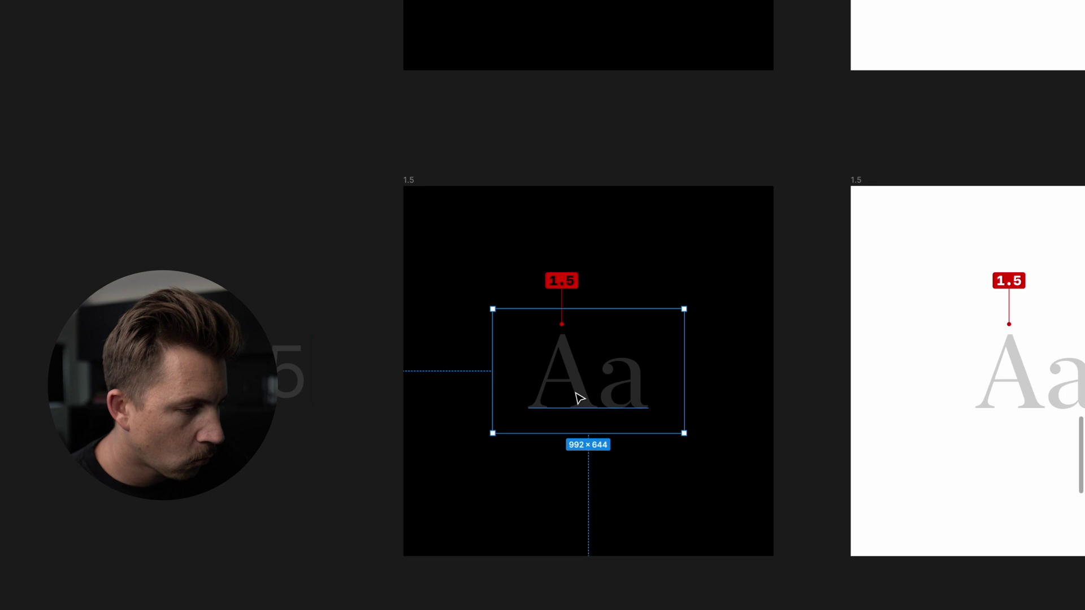
pyautogui.scroll(5, 579, 396)
pyautogui.hscroll(3, 579, 398)
pyautogui.scroll(-2, 579, 399)
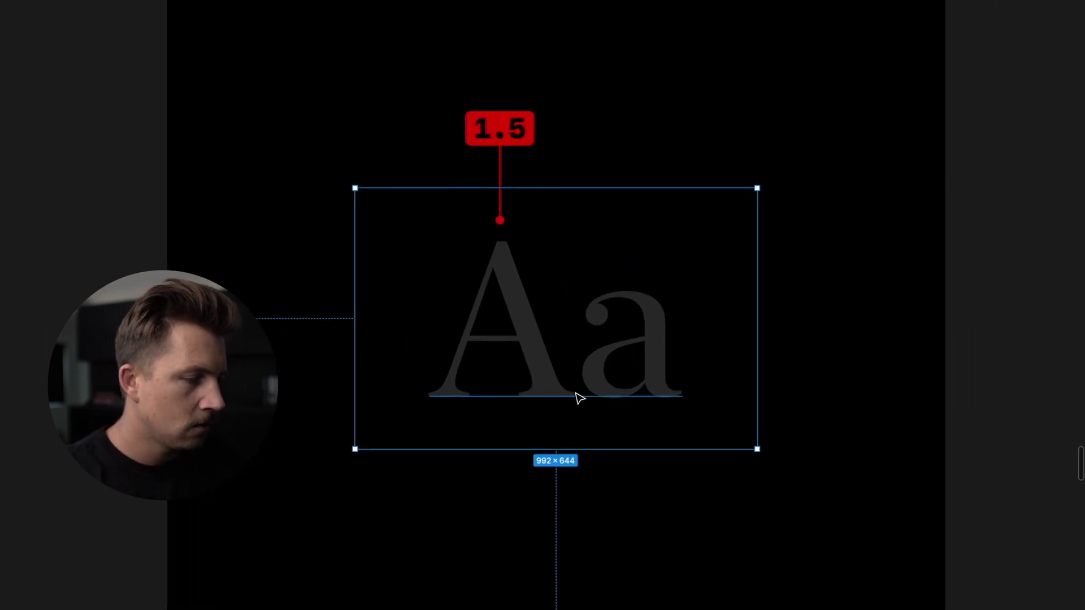
pyautogui.press('super+slash')
pyautogui.write('use contrast')
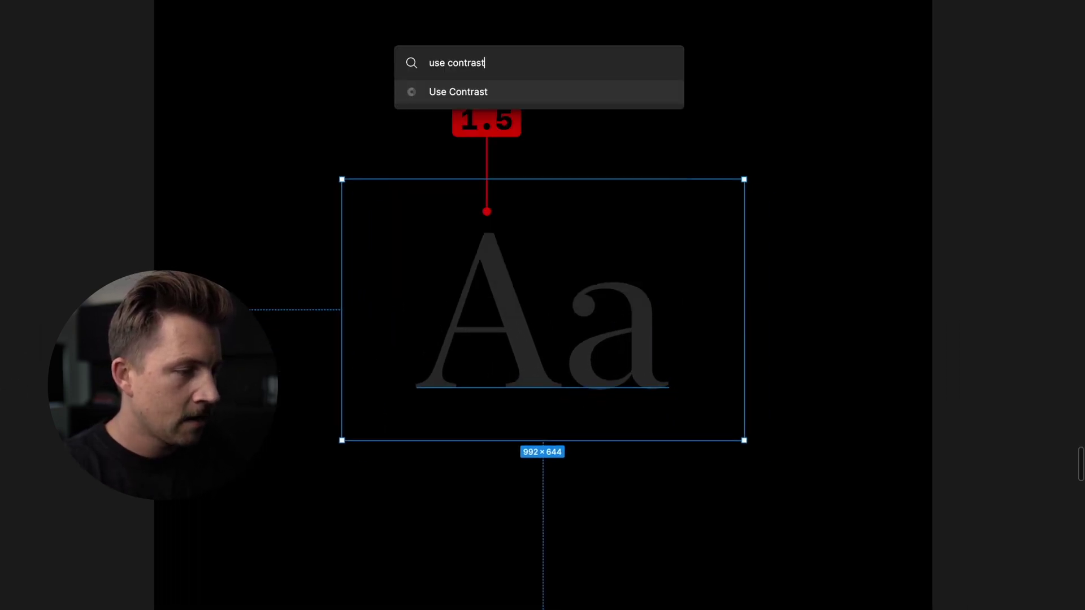
pyautogui.press('Return')
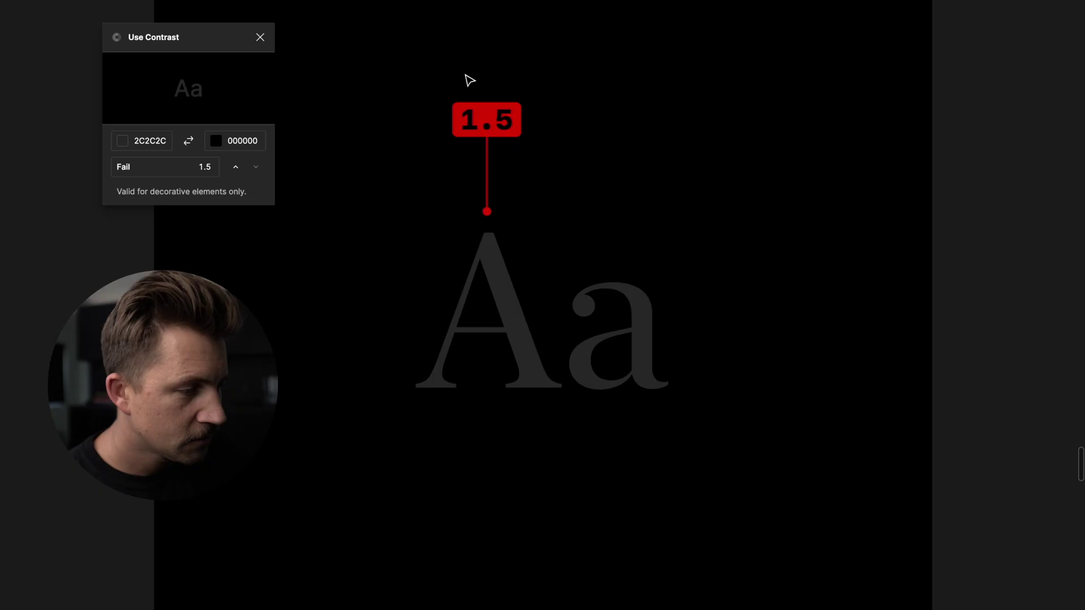
# Try white (FFF) as the stroke color of the three divider lines in the Contrast Scores table of the black 1.5 frame.
pyautogui.scroll(-5, 465, 75)
pyautogui.hscroll(8, 522, 93)
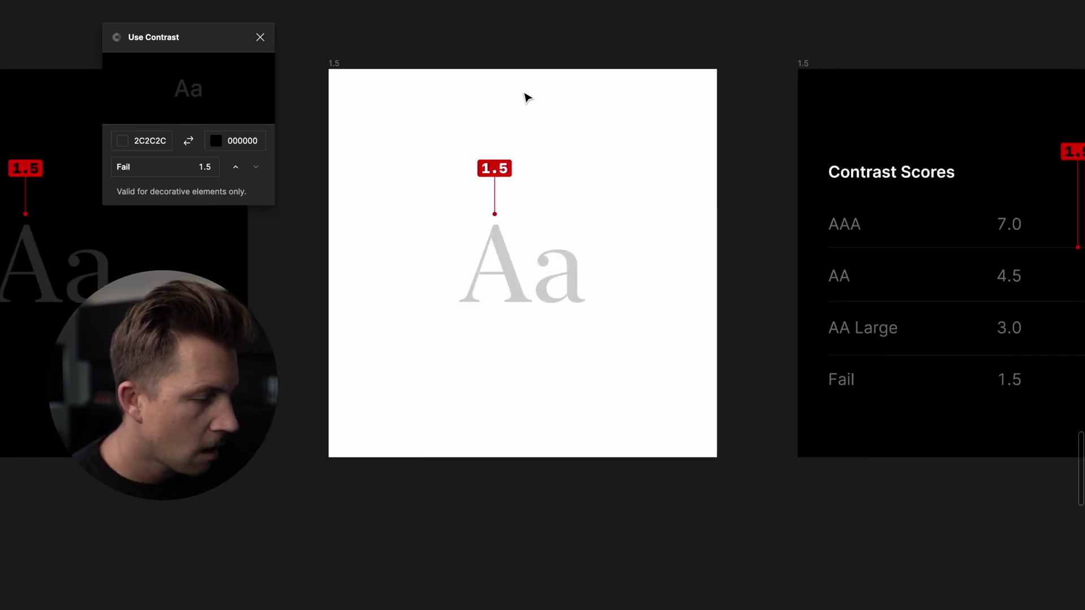
pyautogui.scroll(5, 532, 150)
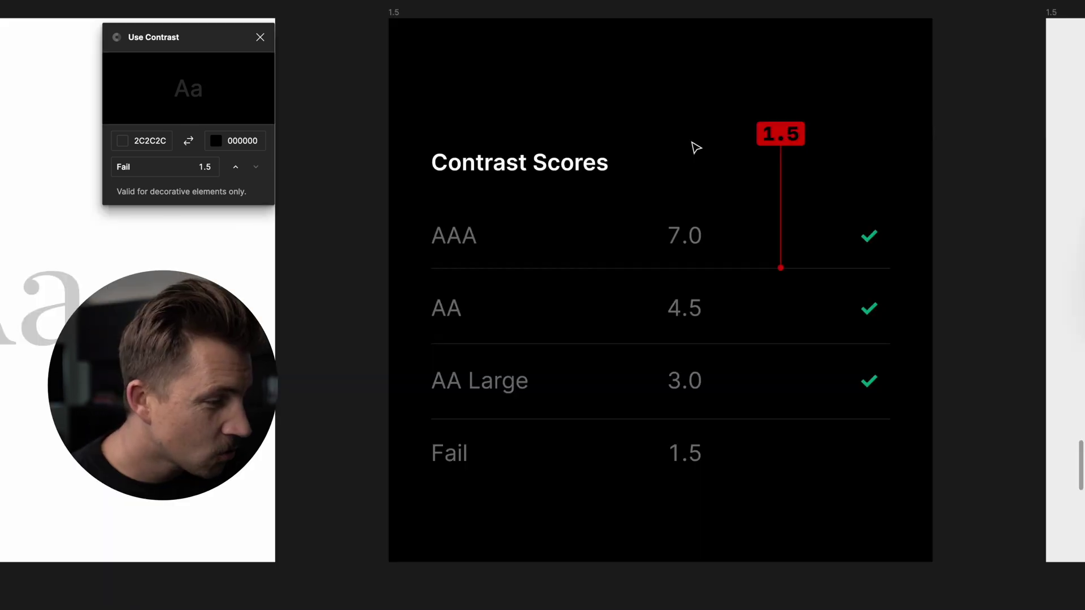
pyautogui.scroll(3, 694, 148)
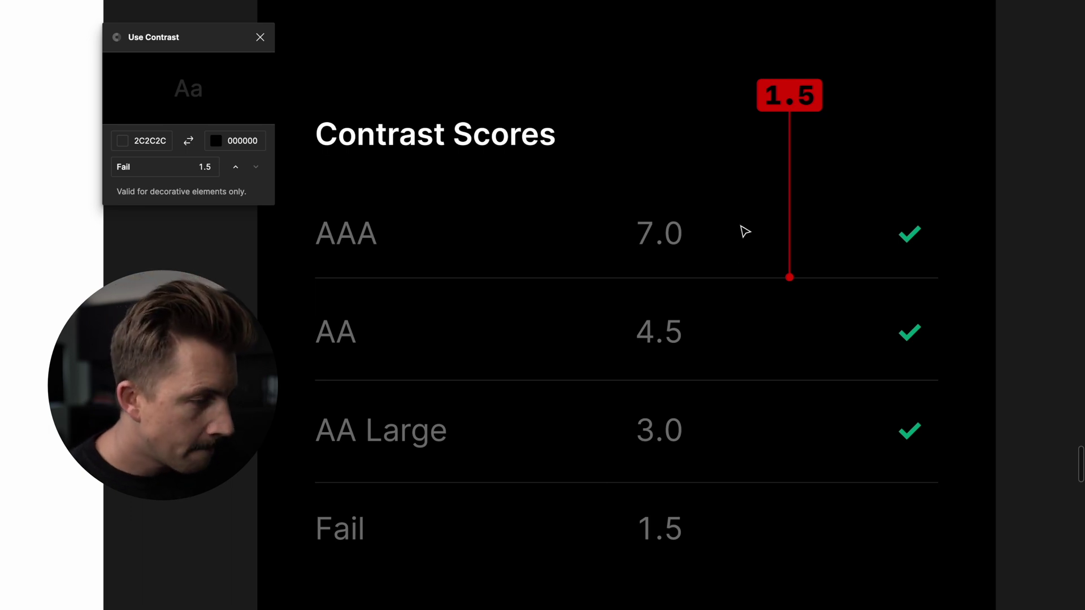
pyautogui.moveTo(765, 508); pyautogui.dragTo(755, 279)
pyautogui.moveTo(736, 499); pyautogui.dragTo(736, 269)
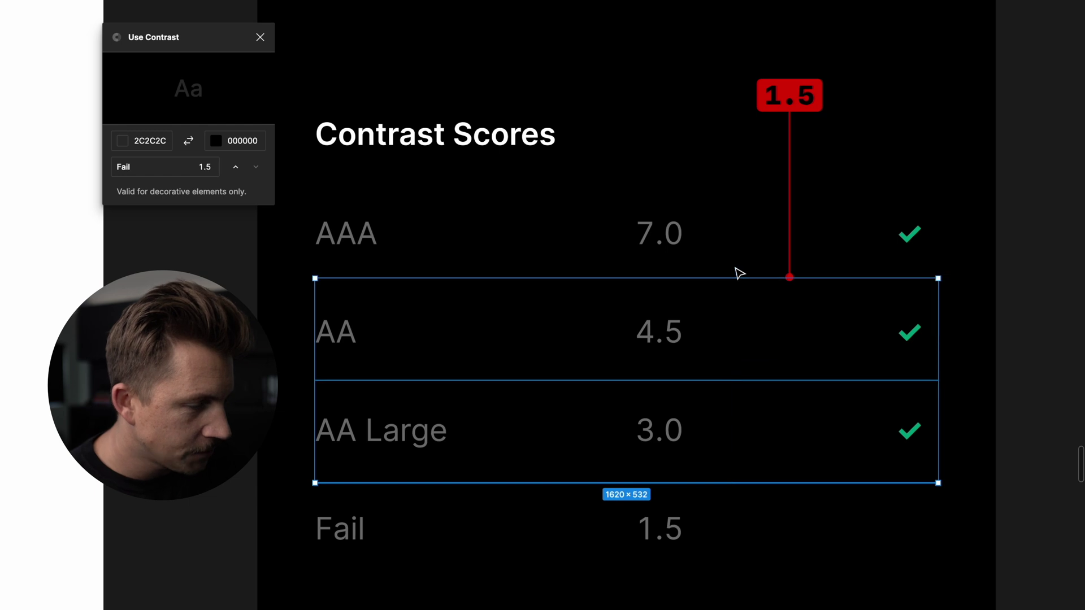
pyautogui.hotkey('ctrl', '\\')
pyautogui.click(970, 450)
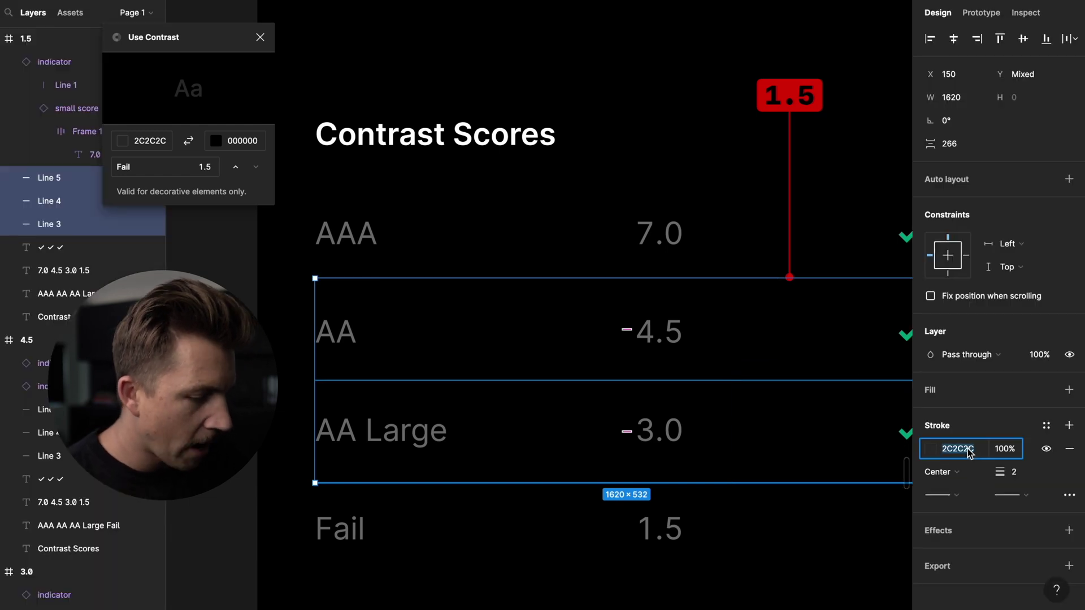
pyautogui.write('fff')
pyautogui.press('Return')
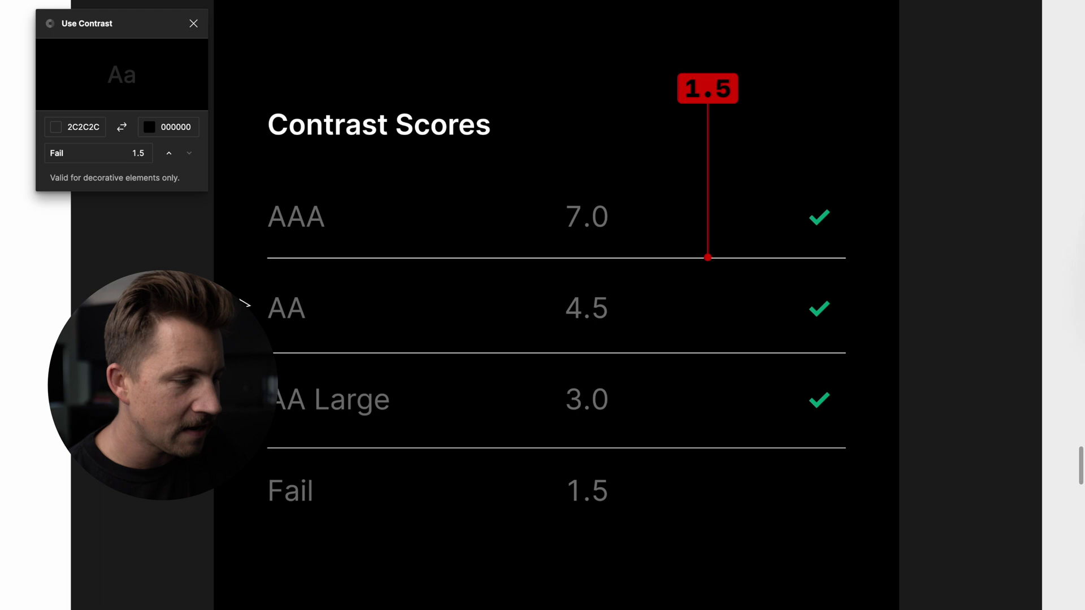
# Restore the dark gray stroke of the Contrast Scores divider lines and clear the selection.
pyautogui.click(268, 283)
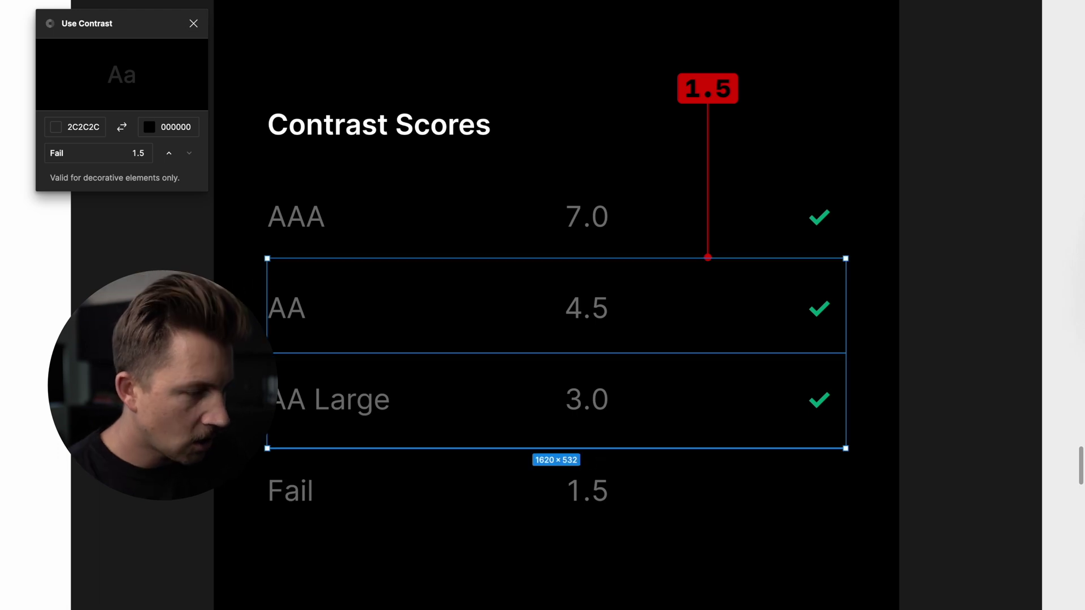
pyautogui.click(259, 283)
pyautogui.click(548, 292)
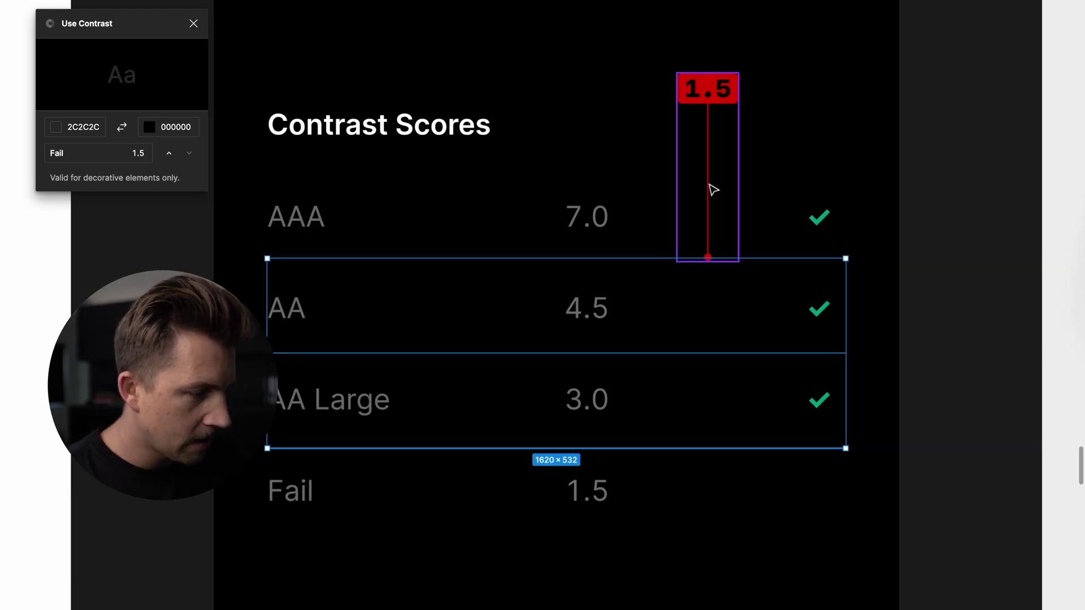
pyautogui.press('Escape')
pyautogui.click(652, 360)
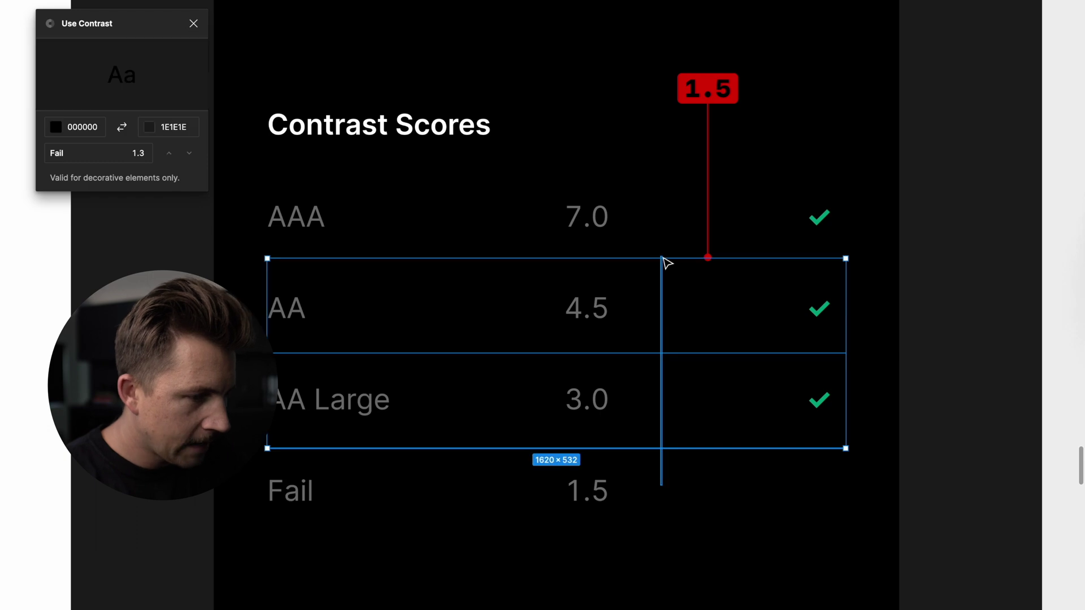
pyautogui.click(116, 153)
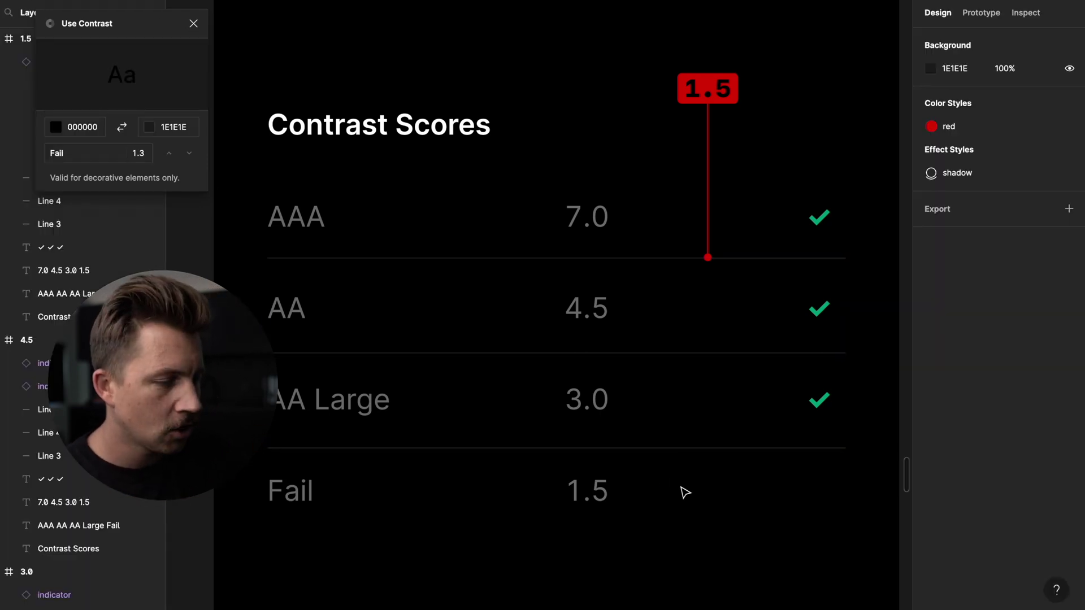
# Check the contrast of the Buy now label on black and of the Learn more button against its white card.
pyautogui.scroll(-3, 683, 492)
pyautogui.hscroll(6, 683, 492)
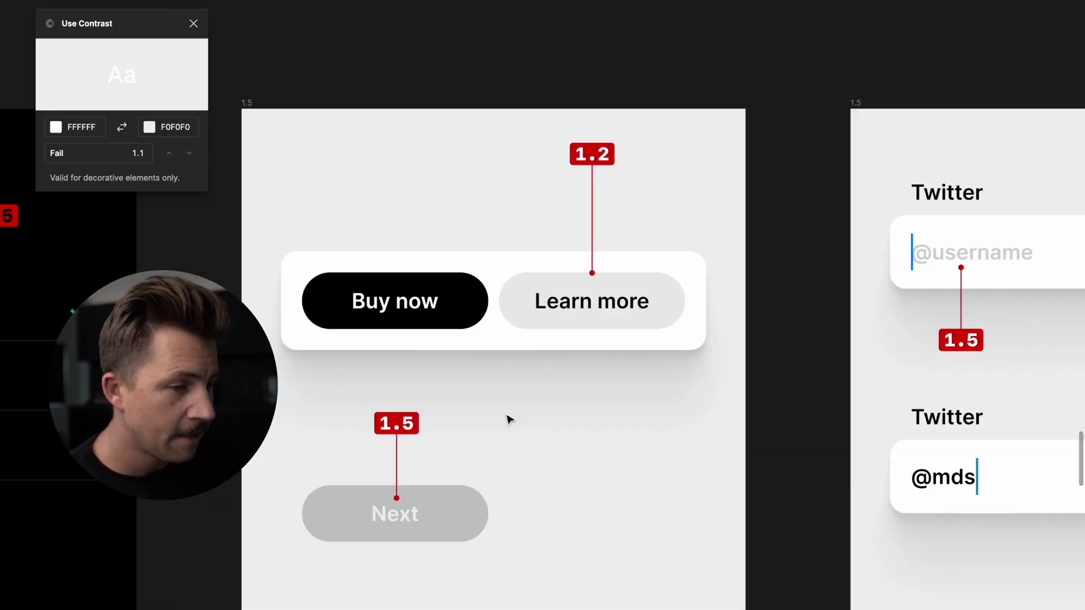
pyautogui.click(441, 300)
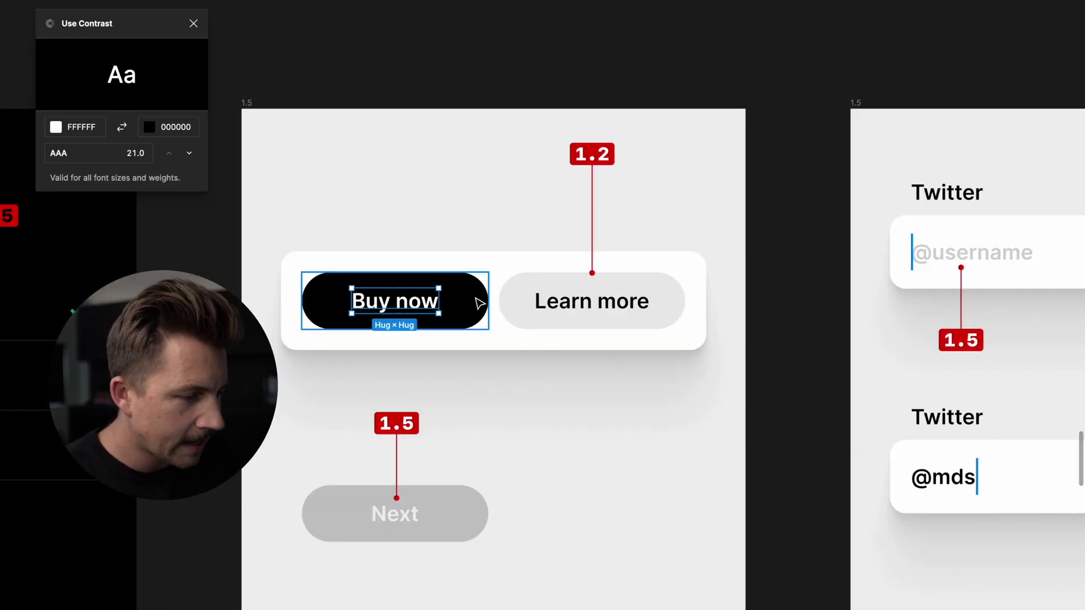
pyautogui.click(549, 299)
# Try hiding the gray fill of the Learn more button beside Buy now, with the selection cleared for comparison.
pyautogui.hotkey('ctrl', '\\')
pyautogui.hotkey('shift', '1')
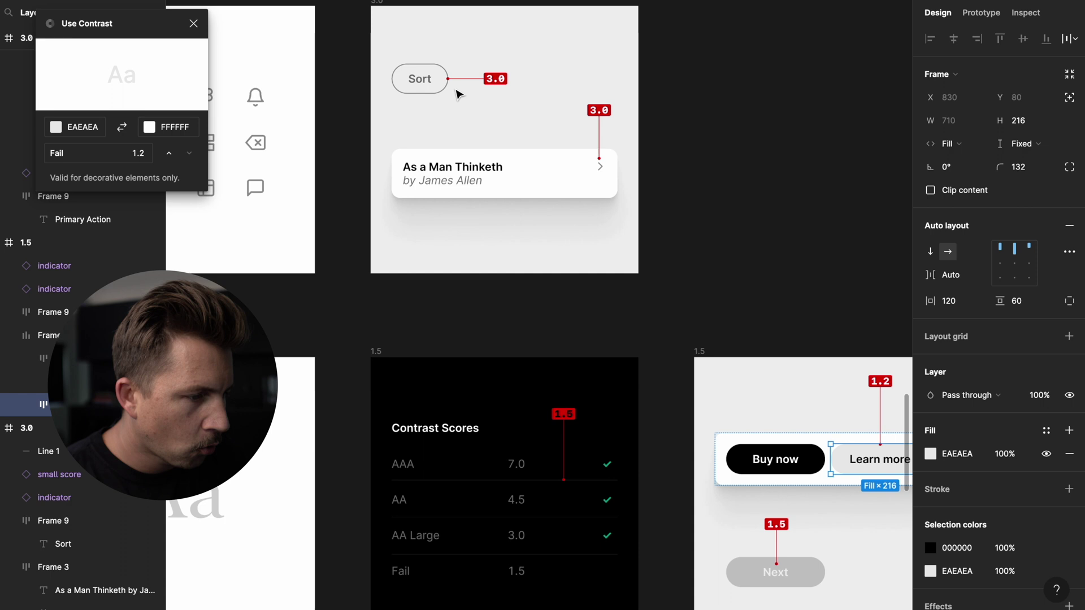
pyautogui.scroll(5, 459, 91)
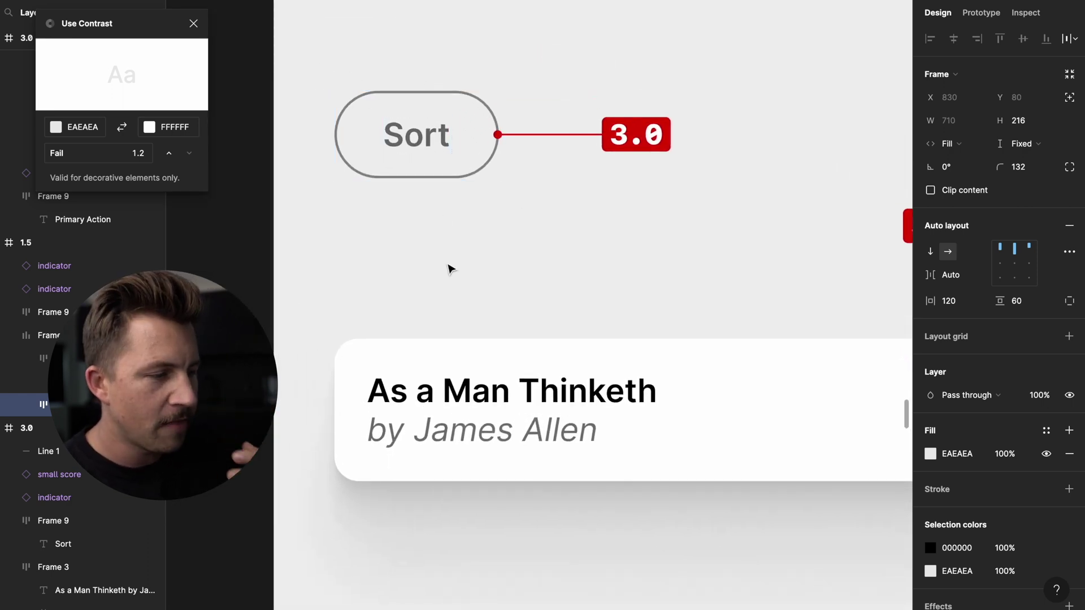
pyautogui.hotkey('shift', '2')
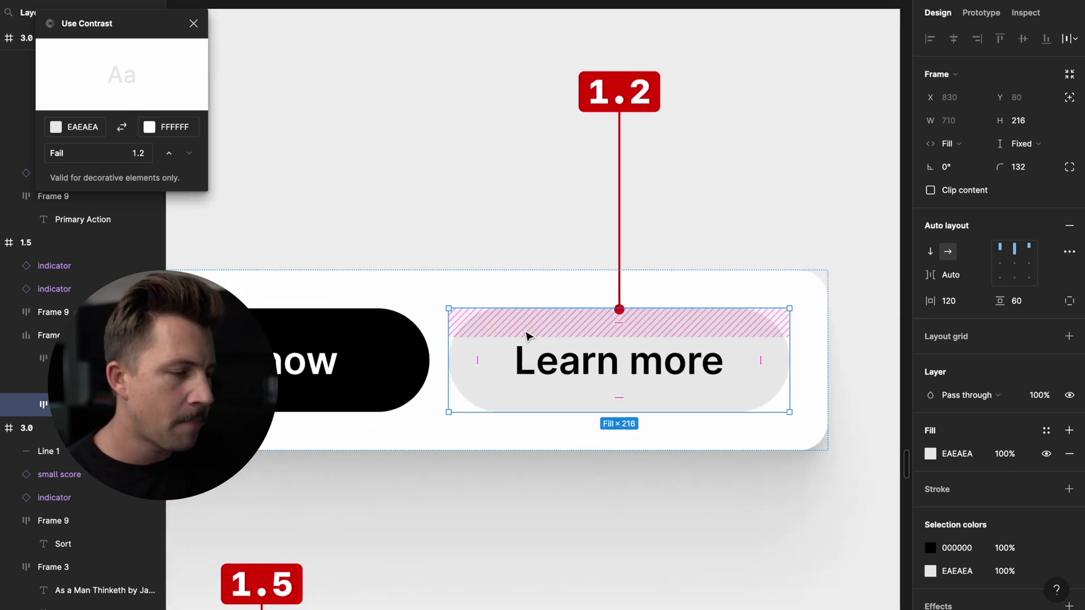
pyautogui.scroll(-1, 925, 507)
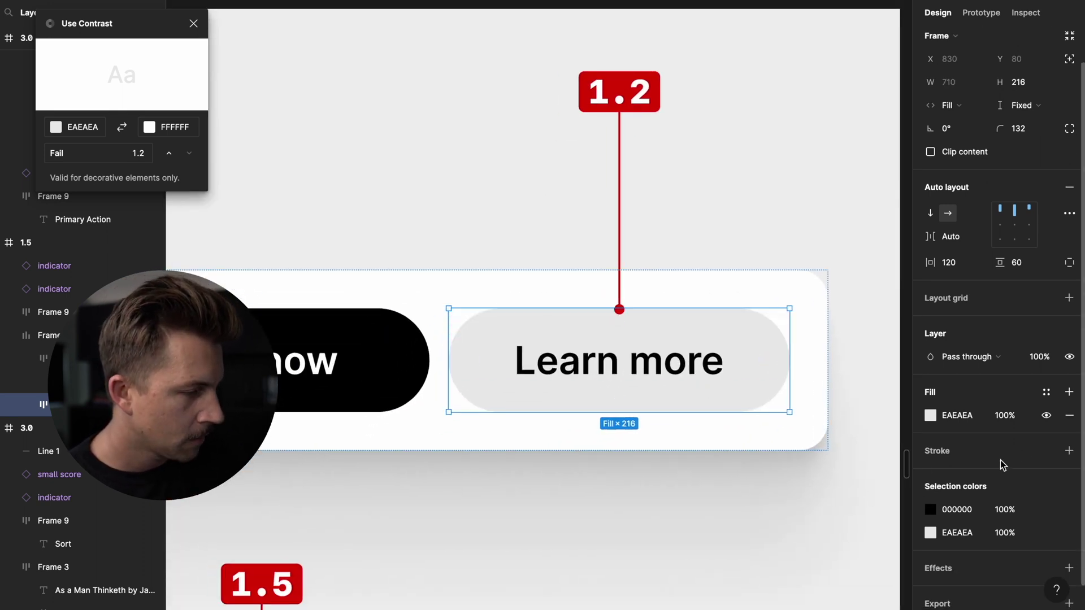
pyautogui.click(1046, 414)
pyautogui.click(732, 137)
pyautogui.scroll(-5, 731, 137)
pyautogui.scroll(1, 731, 137)
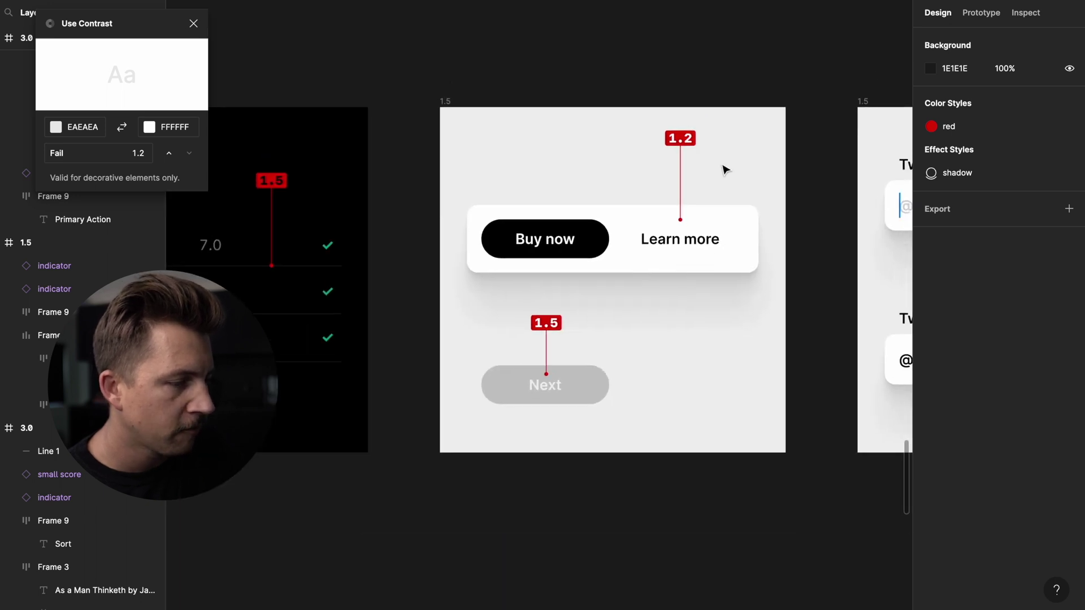
pyautogui.scroll(2, 722, 167)
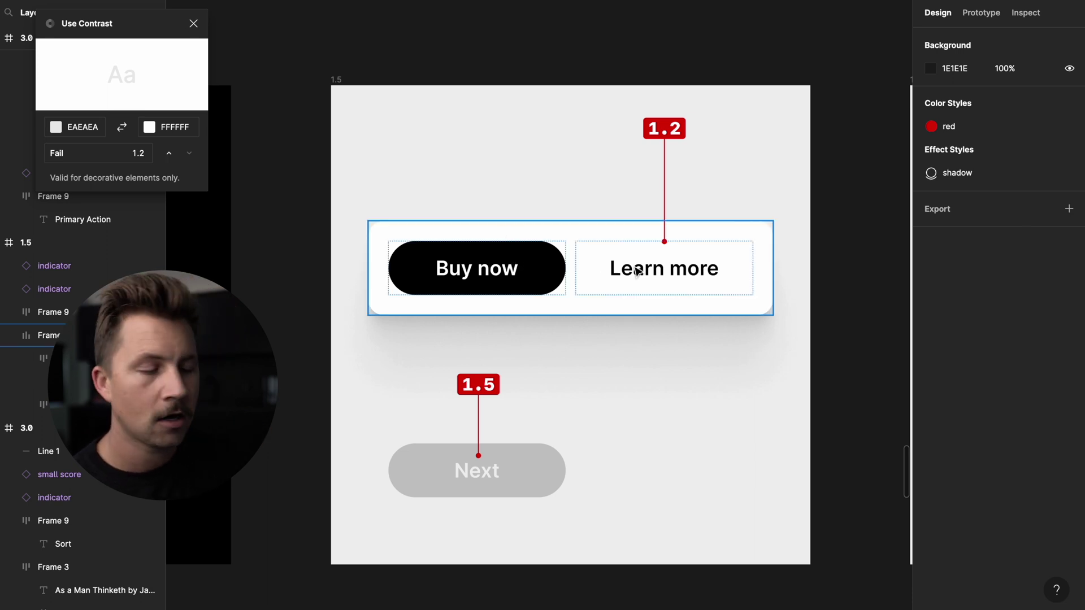
# Check the Buy now button's contrast against the white card and show the Learn more button's EAEAEA fill again.
pyautogui.keyDown('ctrl'); pyautogui.click(537, 270); pyautogui.keyUp('ctrl')
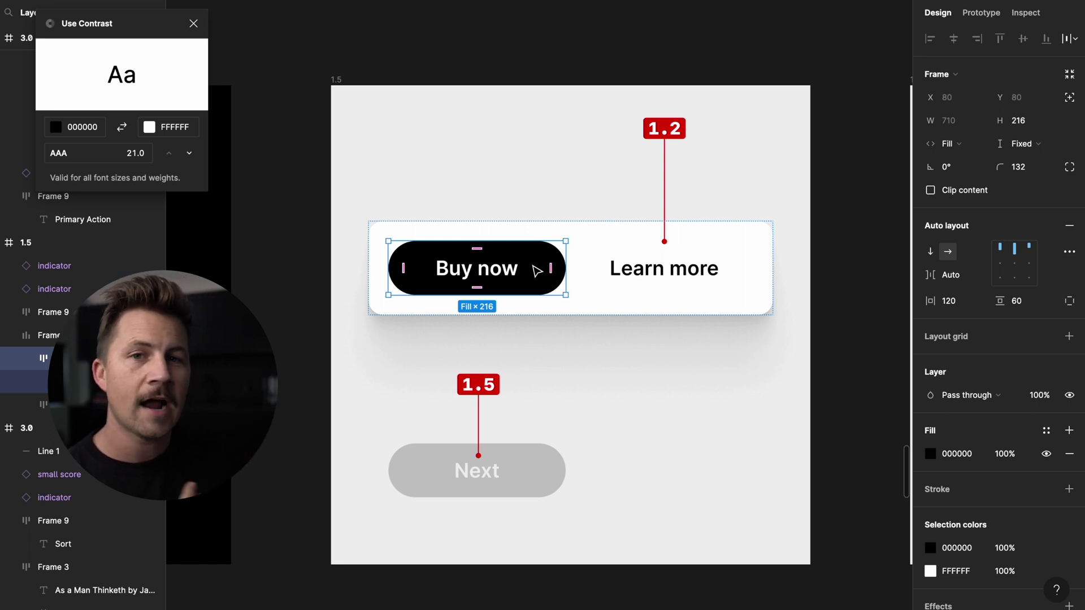
pyautogui.click(634, 274)
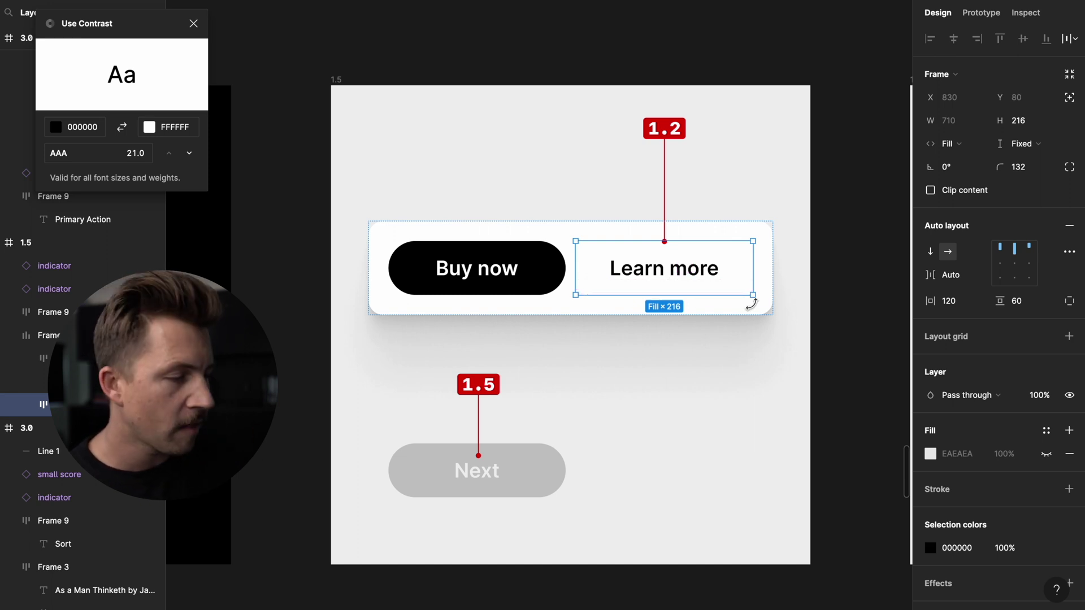
pyautogui.click(1046, 454)
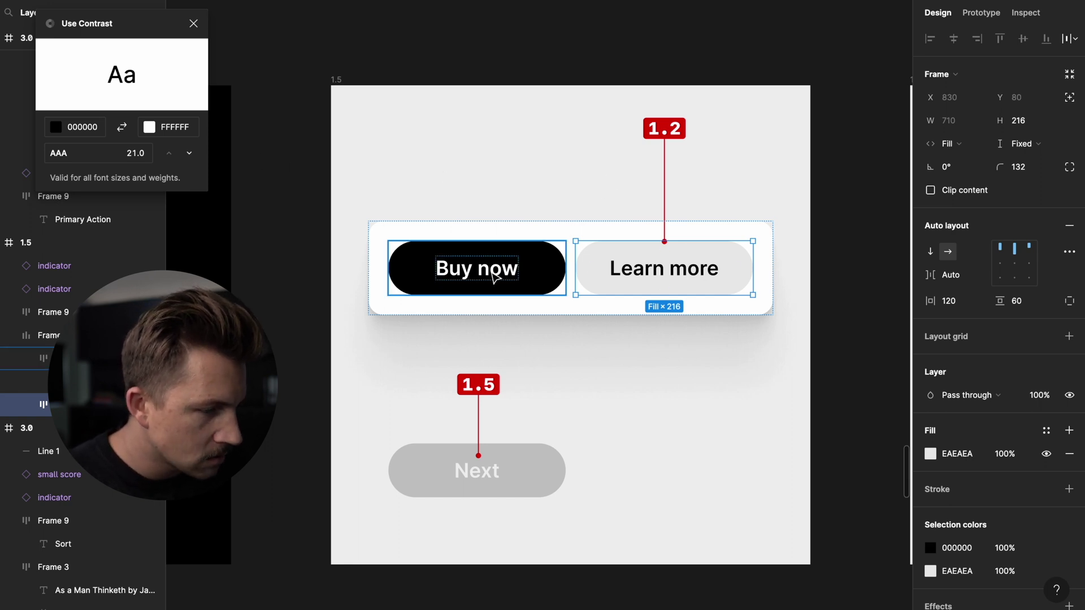
pyautogui.doubleClick(518, 269)
pyautogui.click(616, 259)
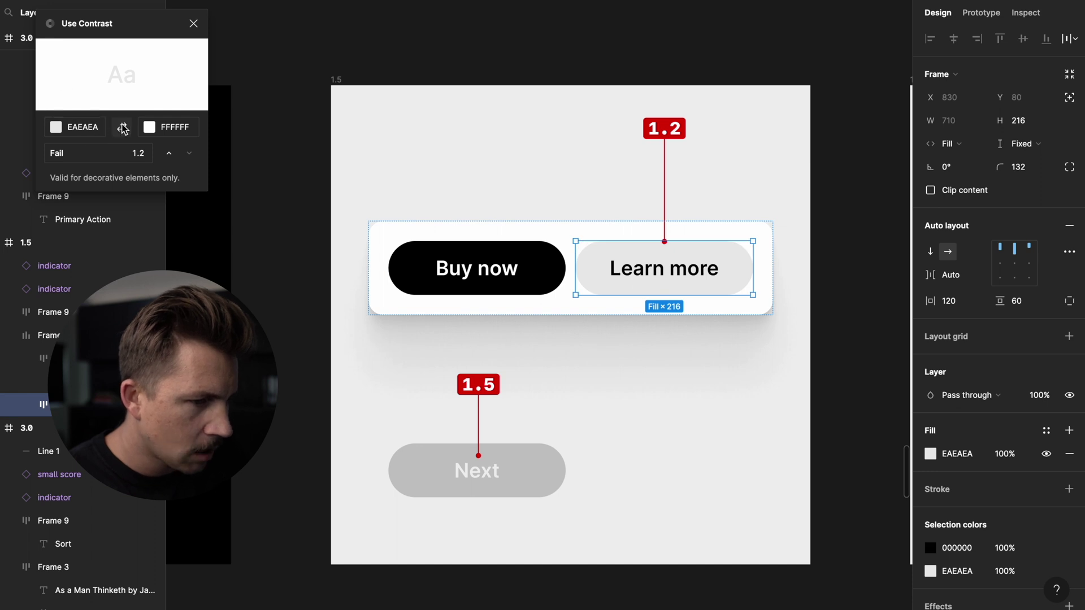
# Try lighter fills F4F4F4 and FFFFFF on the Learn more button in Use Contrast, and return it to EAEAEA.
pyautogui.click(188, 153)
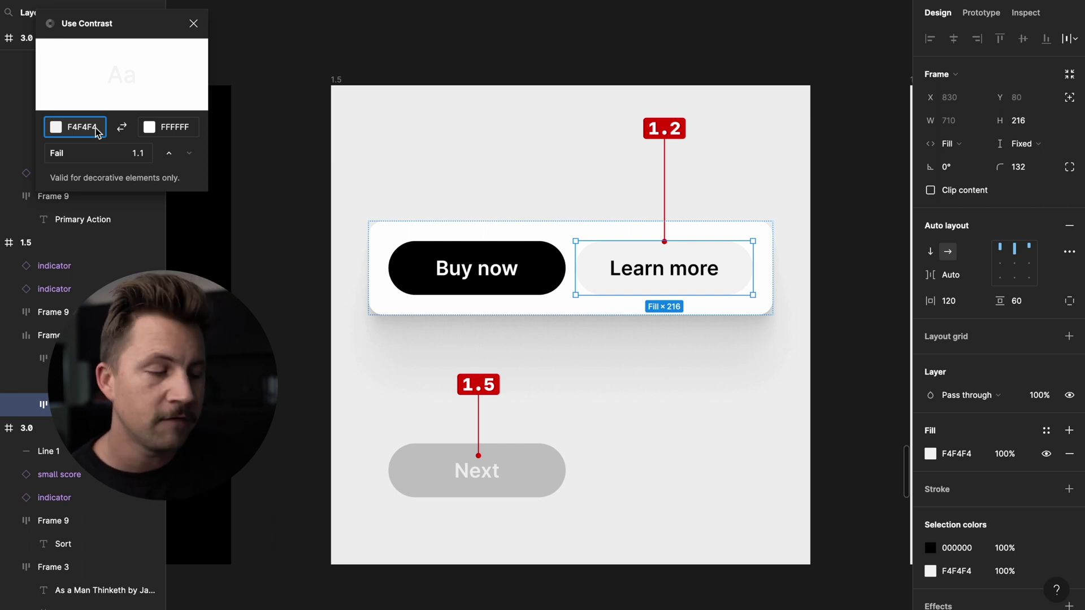
pyautogui.press('Up')
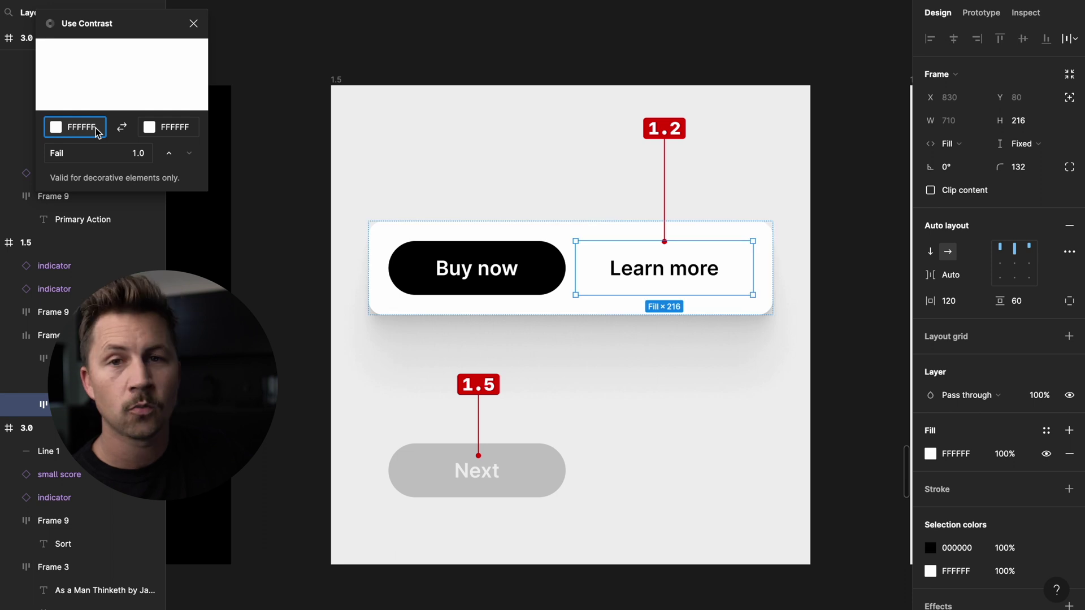
pyautogui.press('Up')
pyautogui.press('Up')
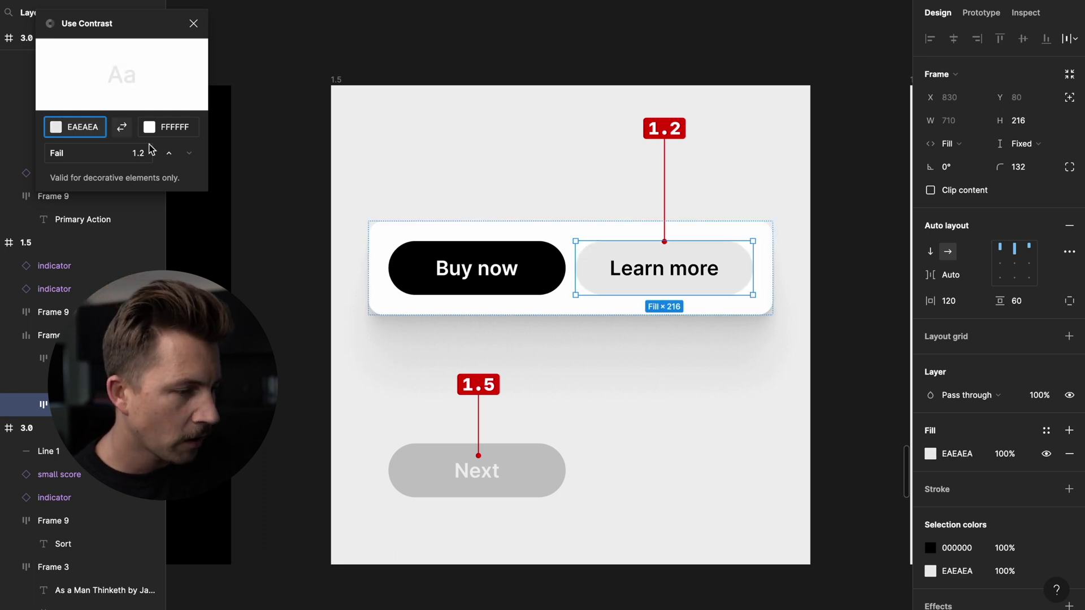
# Set the Learn more button's fill to the Fail 1.5 contrast level (D3D3D3) and clear the selection.
pyautogui.press('Down')
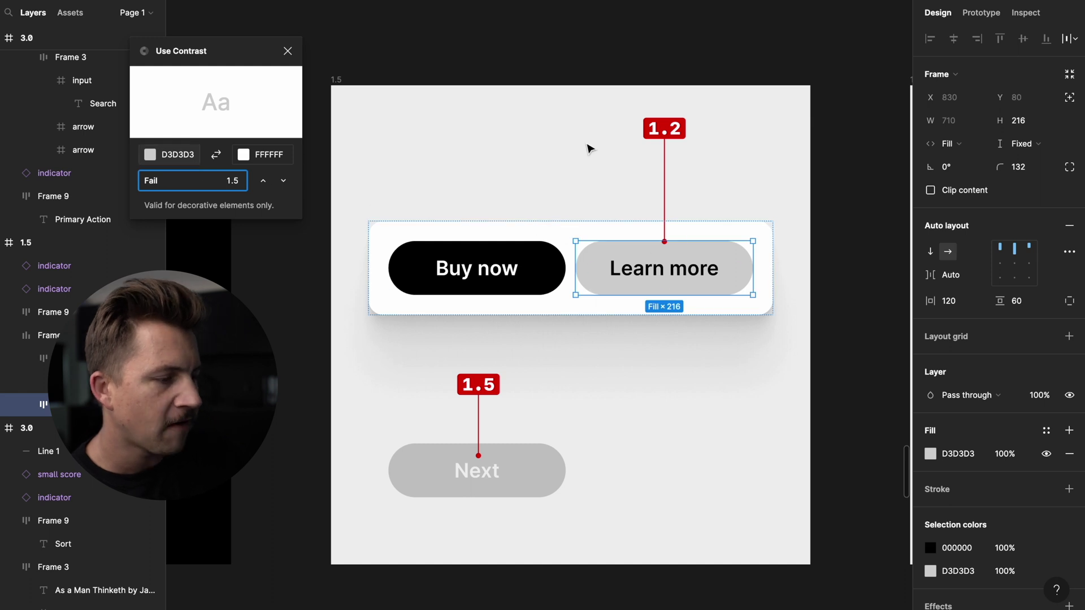
pyautogui.click(574, 127)
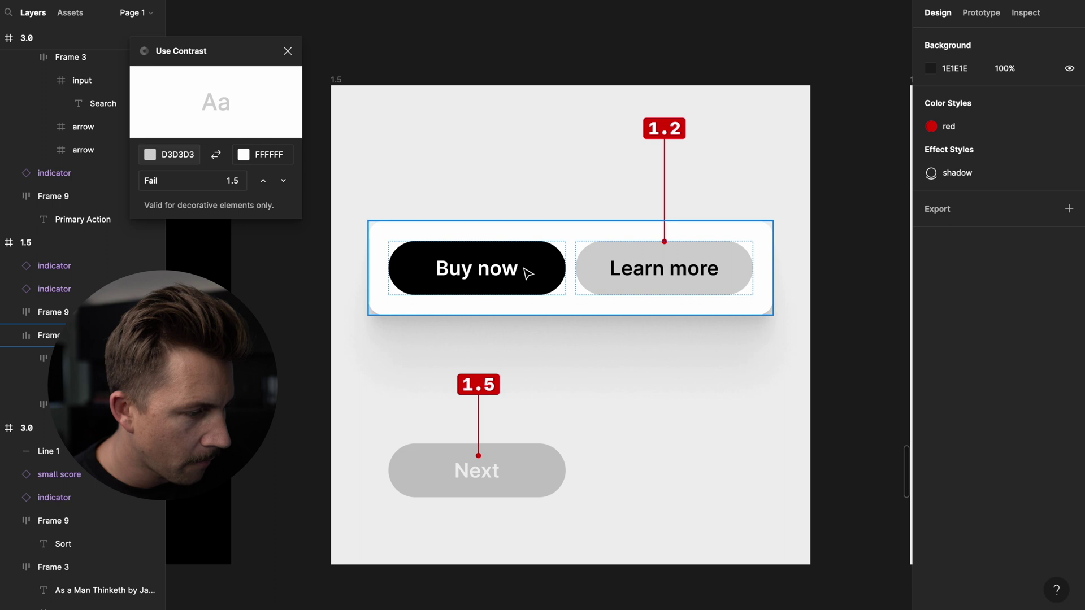
pyautogui.scroll(5, 528, 274)
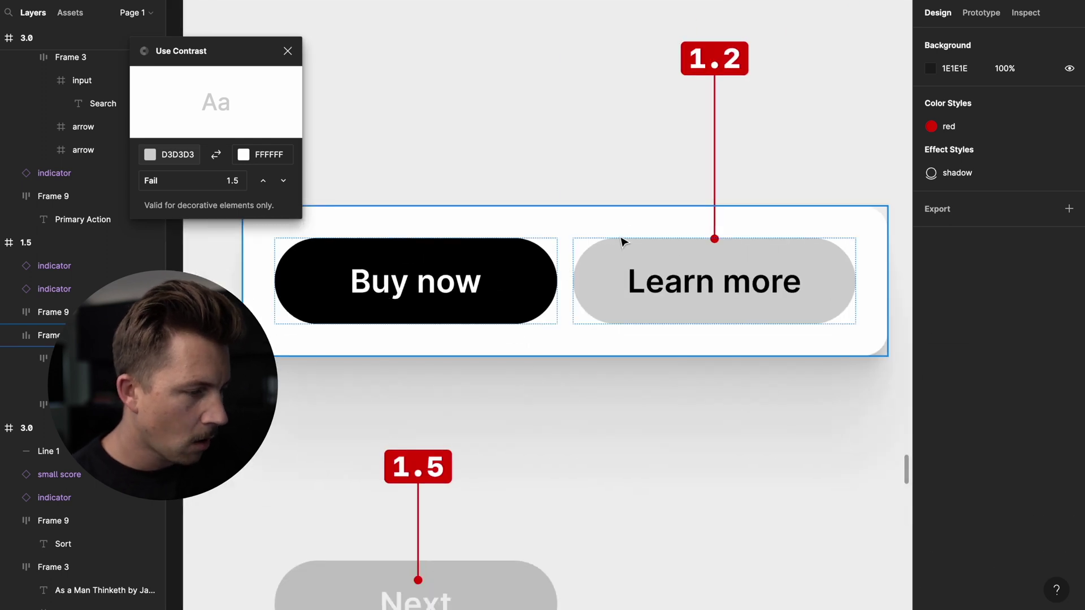
# Reapply the Fail 1.5 level to the Learn more button in Use Contrast and nudge its fill color three steps lighter.
pyautogui.click(609, 254)
pyautogui.click(609, 255)
pyautogui.click(218, 182)
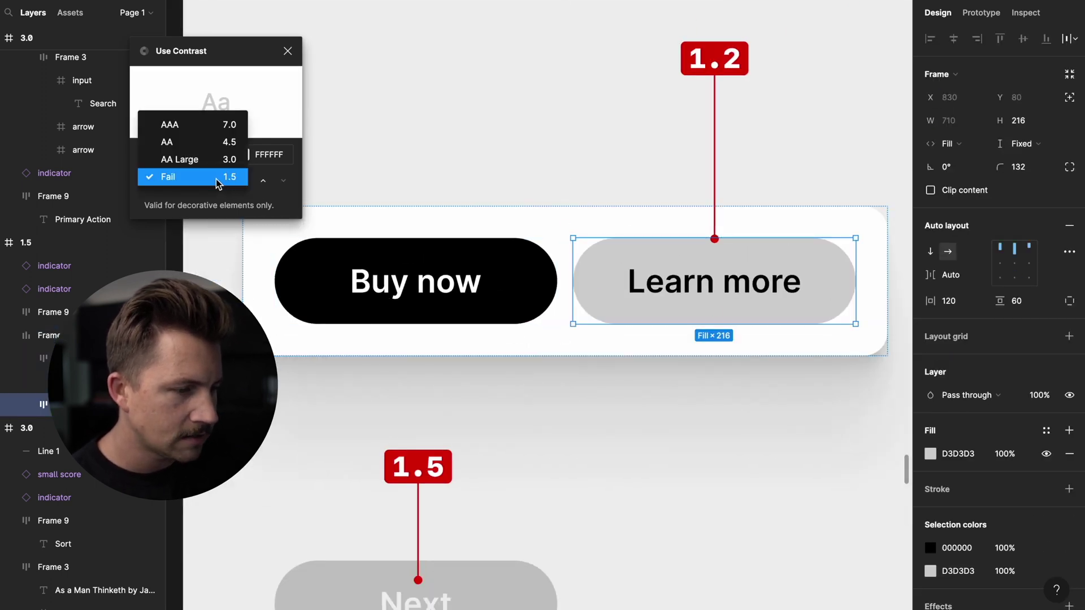
pyautogui.click(217, 180)
pyautogui.click(192, 156)
pyautogui.press('Up')
pyautogui.press('Up')
pyautogui.press('Up')
pyautogui.press('Up')
pyautogui.press('Up')
pyautogui.press('Up')
pyautogui.press('Up')
pyautogui.press('Up')
pyautogui.press('Up')
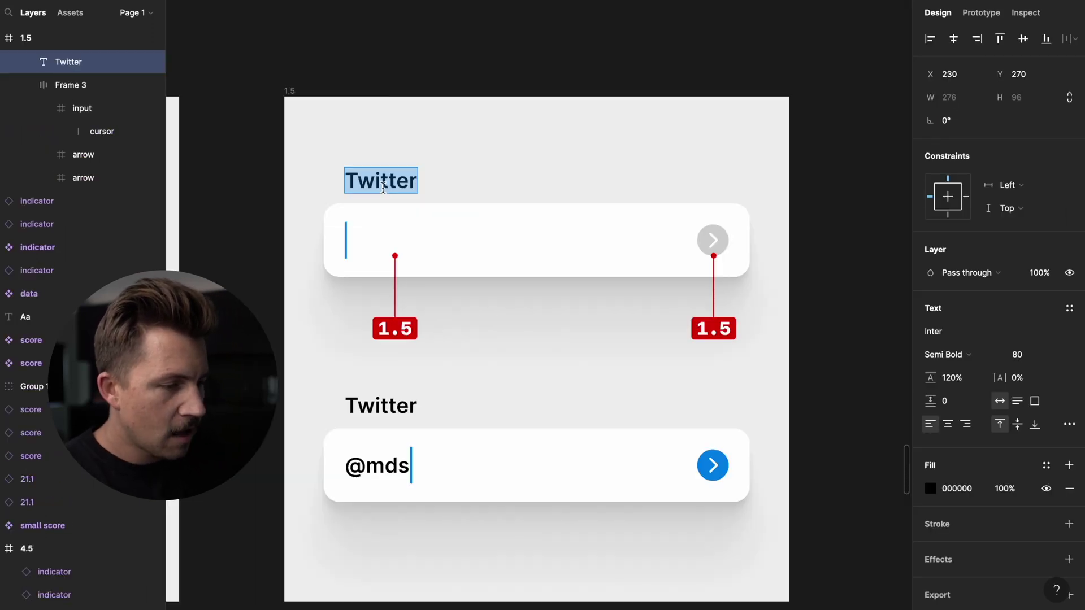
pyautogui.press('Right')
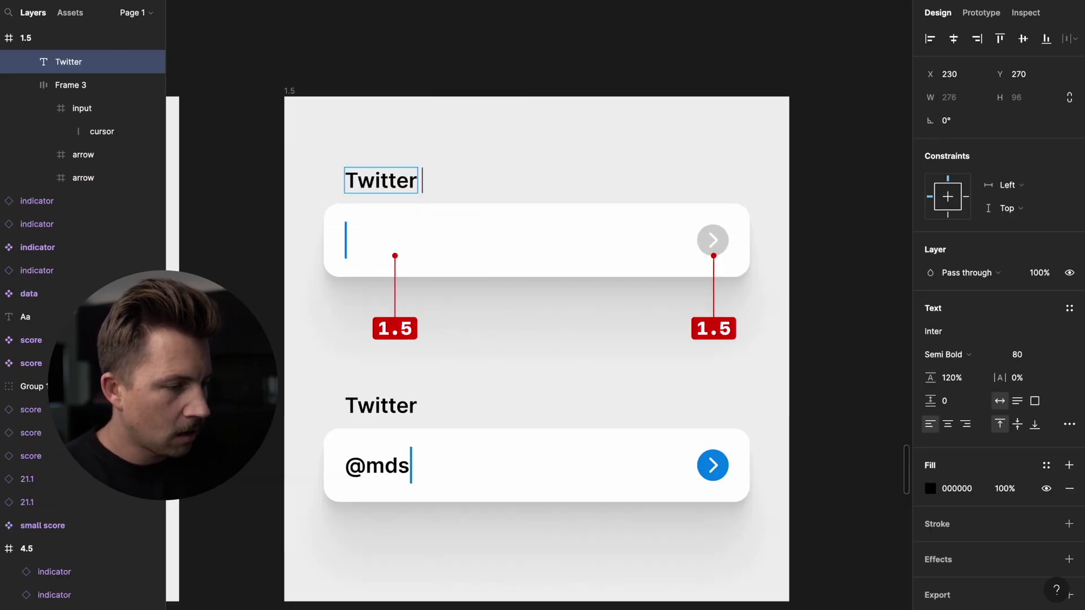
pyautogui.write('username')
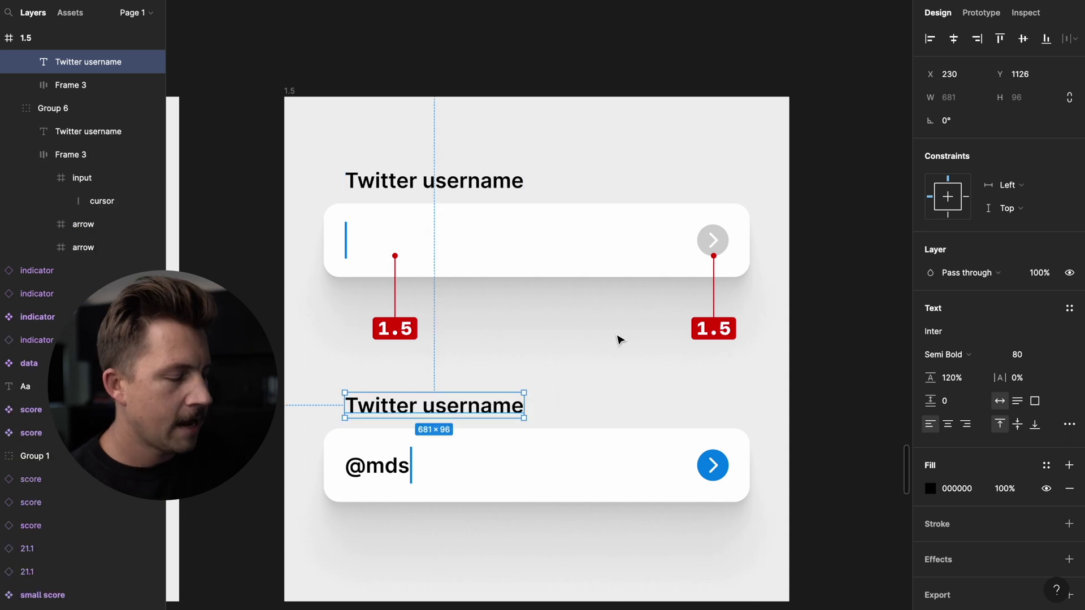
pyautogui.click(620, 339)
pyautogui.scroll(3, 588, 332)
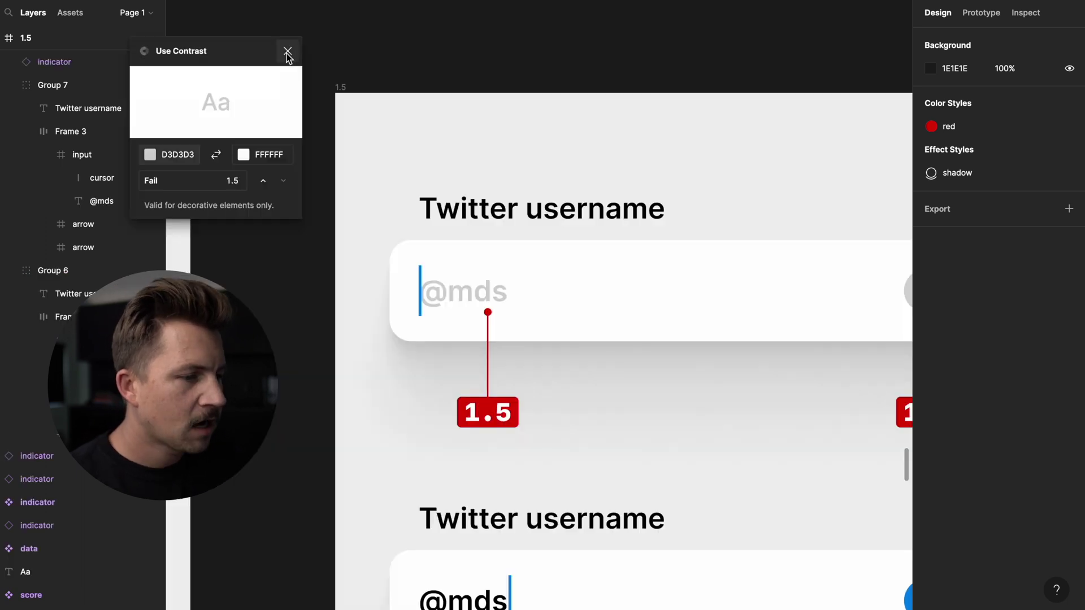
pyautogui.click(287, 47)
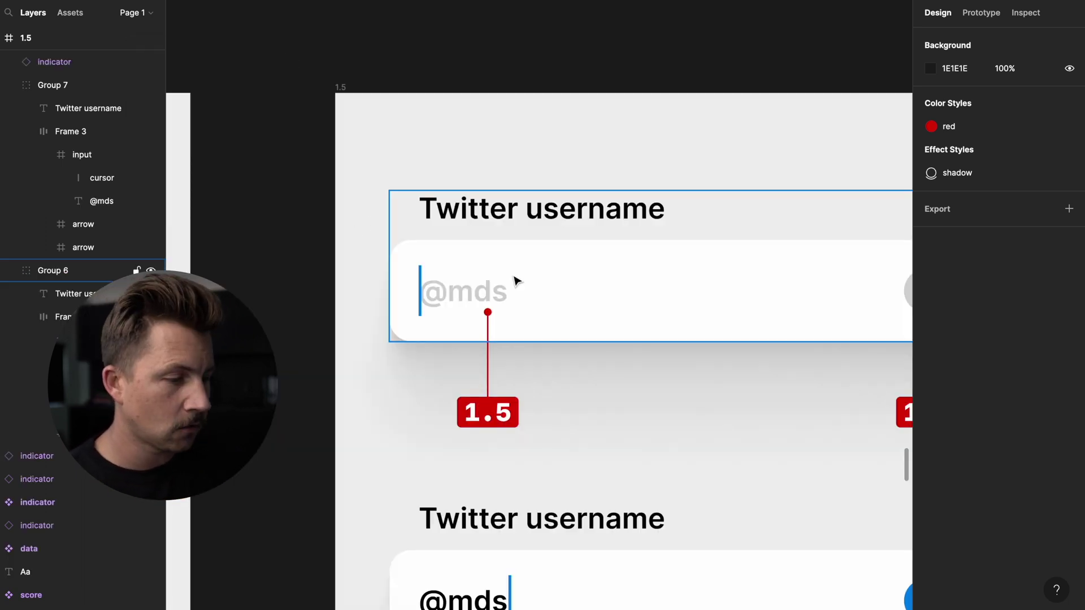
pyautogui.scroll(-2, 487, 300)
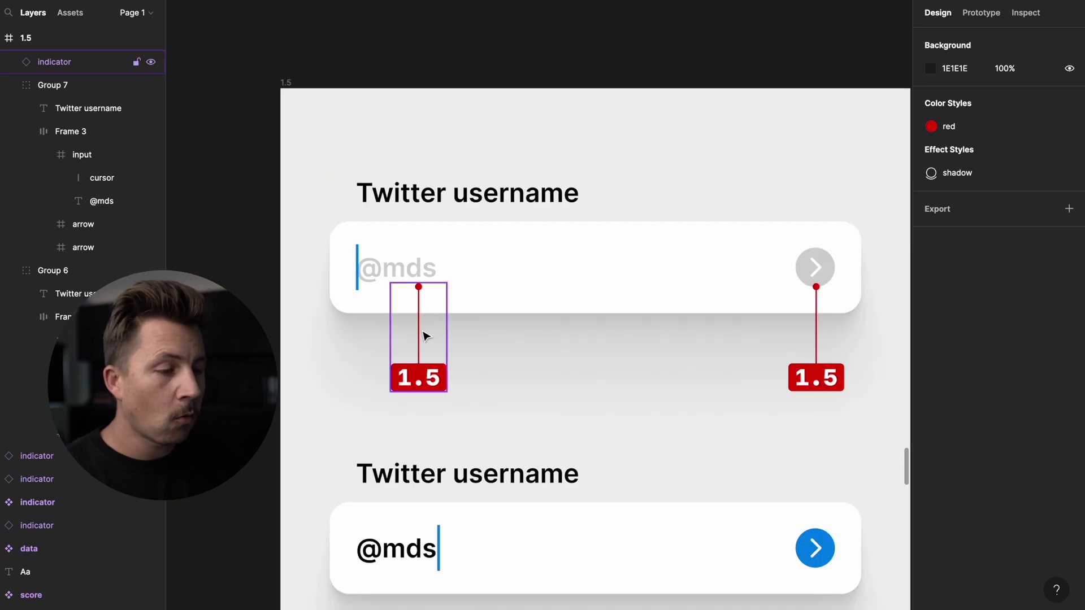
pyautogui.hotkey('shift', '0')
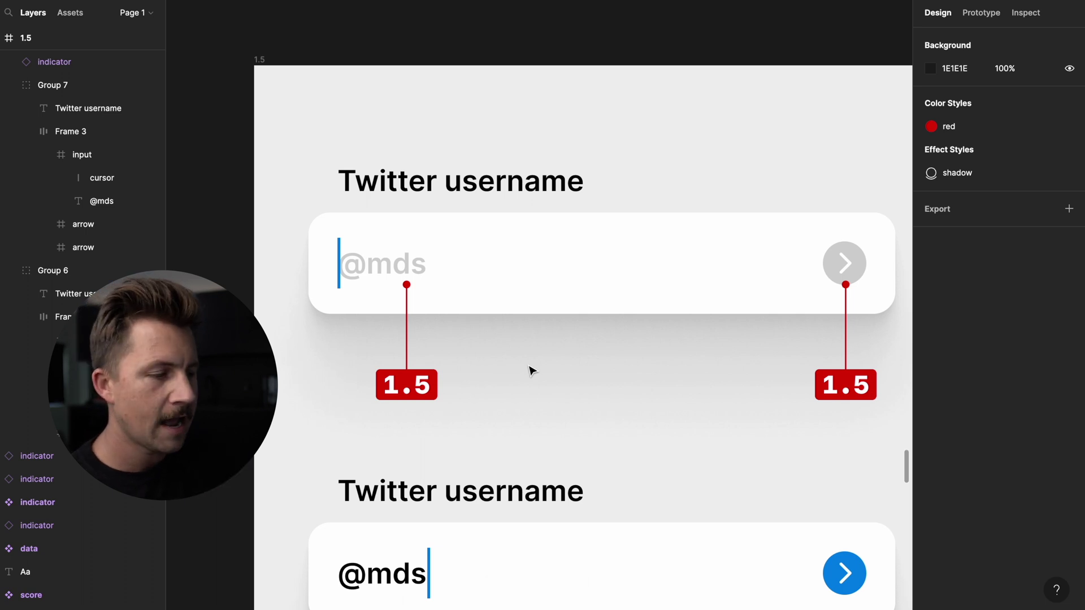
# Try deleting the label above the upper input field and using "Twitter username" as the field's placeholder text instead.
pyautogui.click(436, 191)
pyautogui.press('BackSpace')
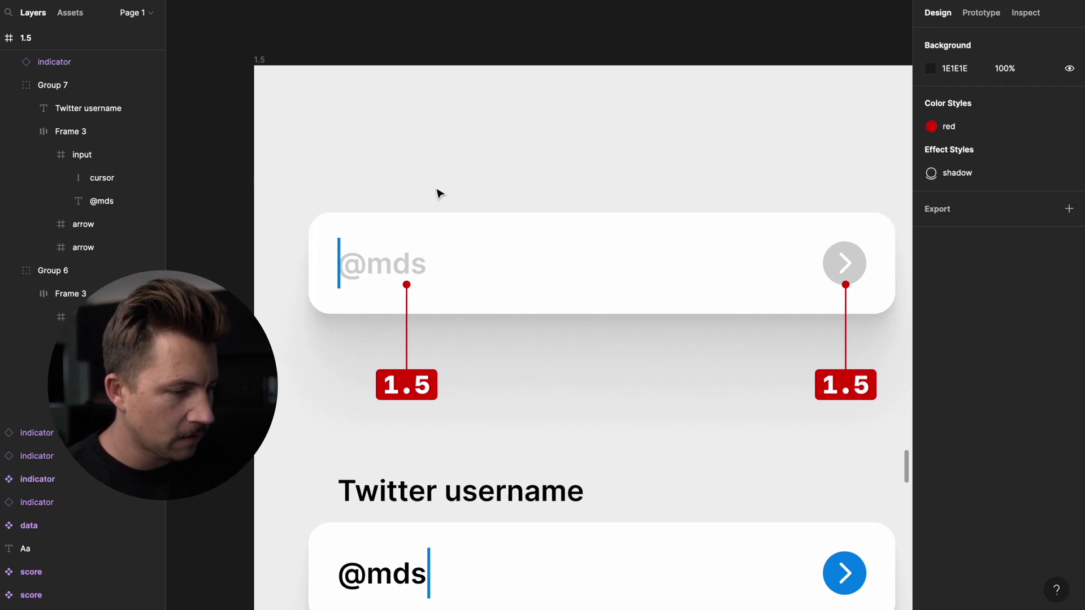
pyautogui.click(376, 267)
pyautogui.press('Return')
pyautogui.write('twitter')
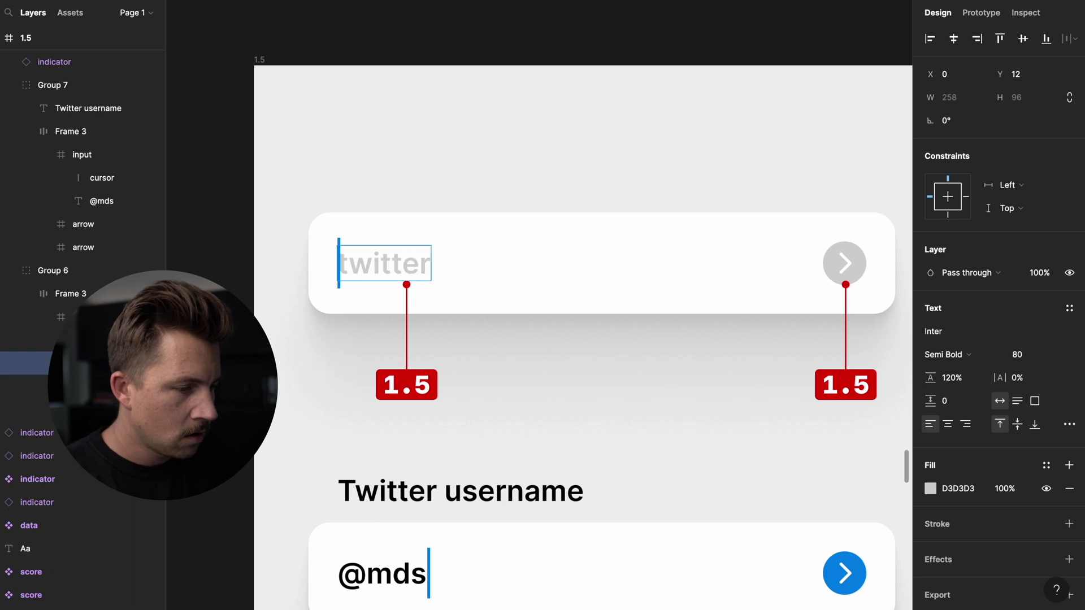
pyautogui.press('super+a')
pyautogui.press('BackSpace')
pyautogui.write('Twitter ')
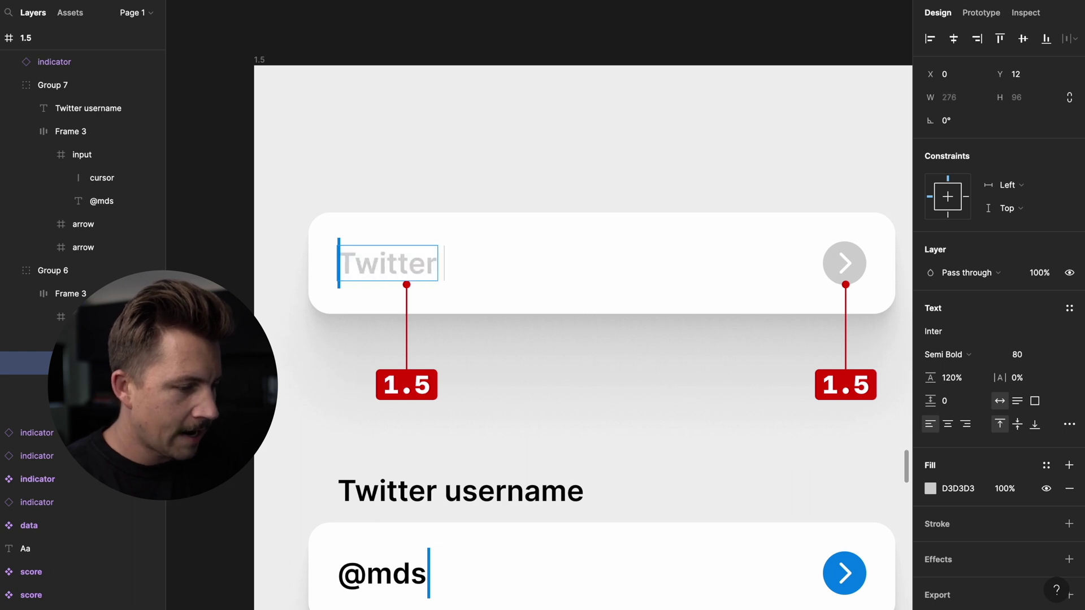
pyautogui.write('username')
pyautogui.click(468, 121)
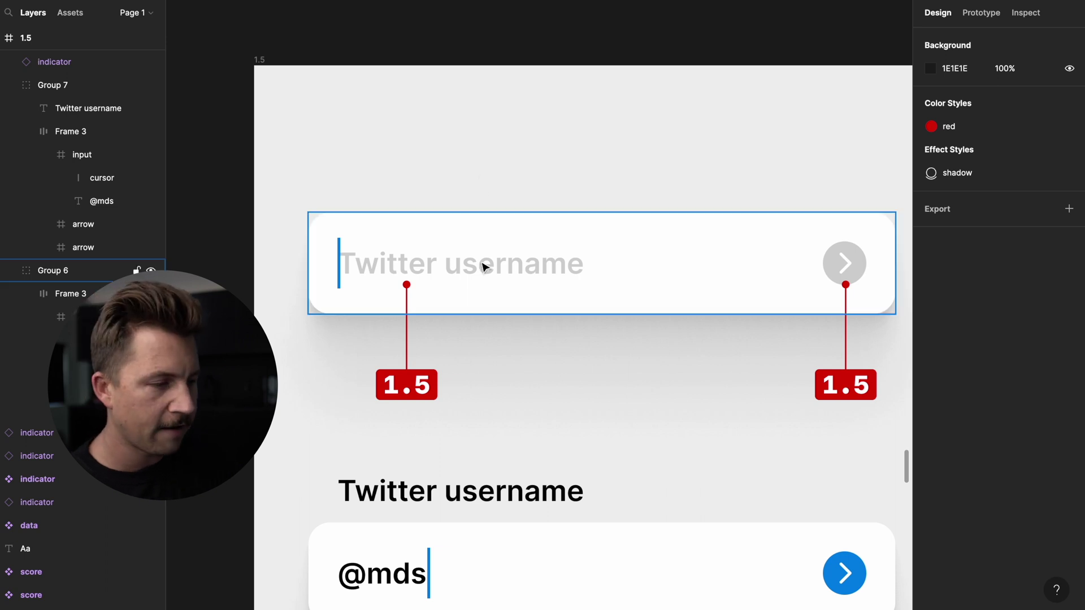
# Try the AA Large 3.0 contrast level (959595) on the upper field's placeholder text with Use Contrast.
pyautogui.keyDown('super'); pyautogui.click(479, 282); pyautogui.keyUp('super')
pyautogui.press('super+slash')
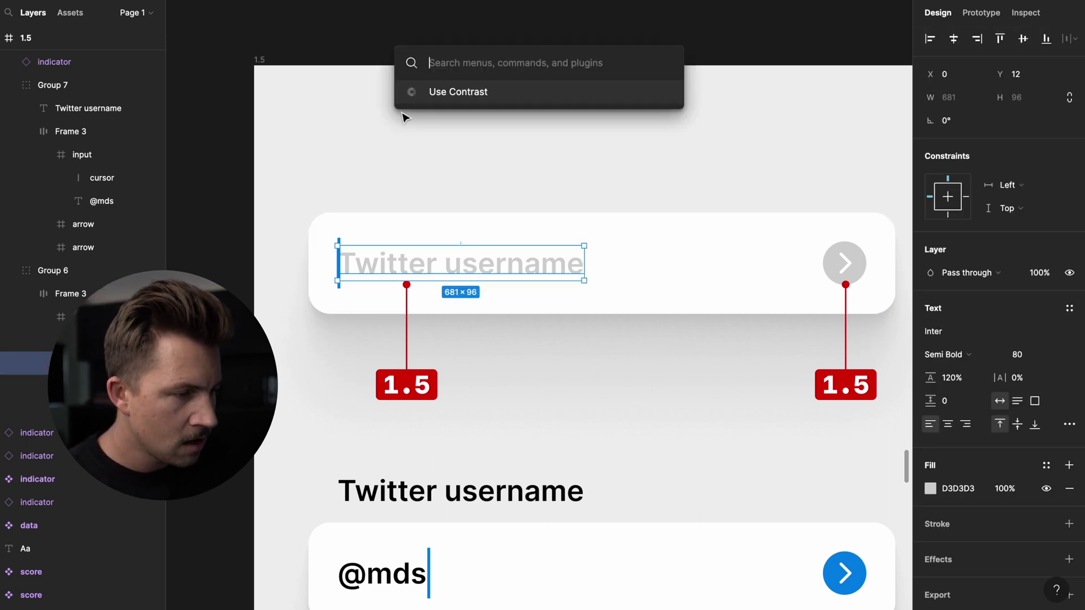
pyautogui.click(456, 93)
pyautogui.click(195, 180)
pyautogui.click(197, 161)
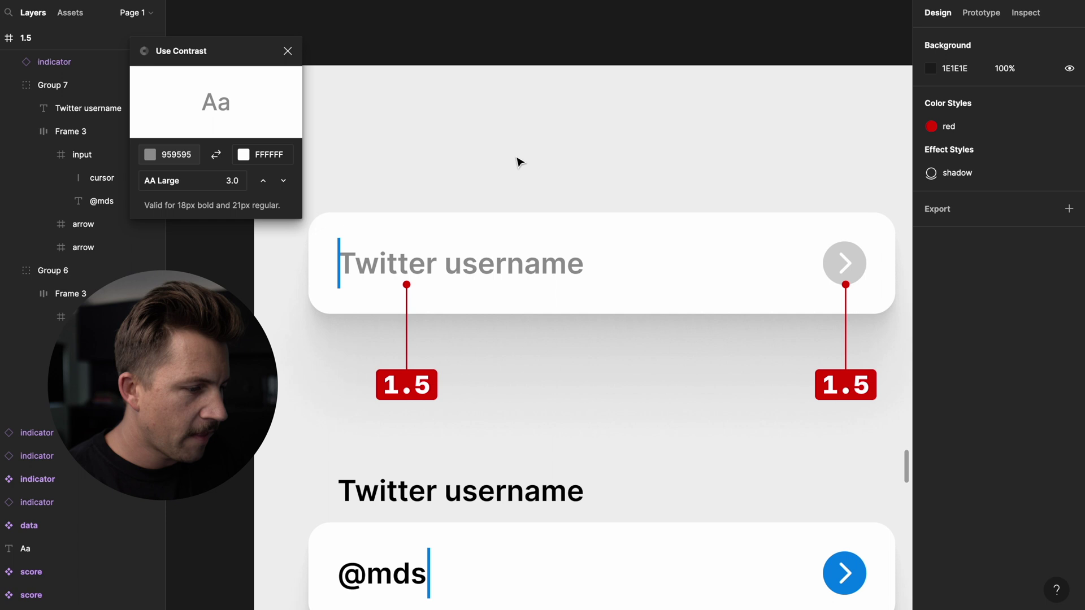
pyautogui.scroll(-2, 547, 164)
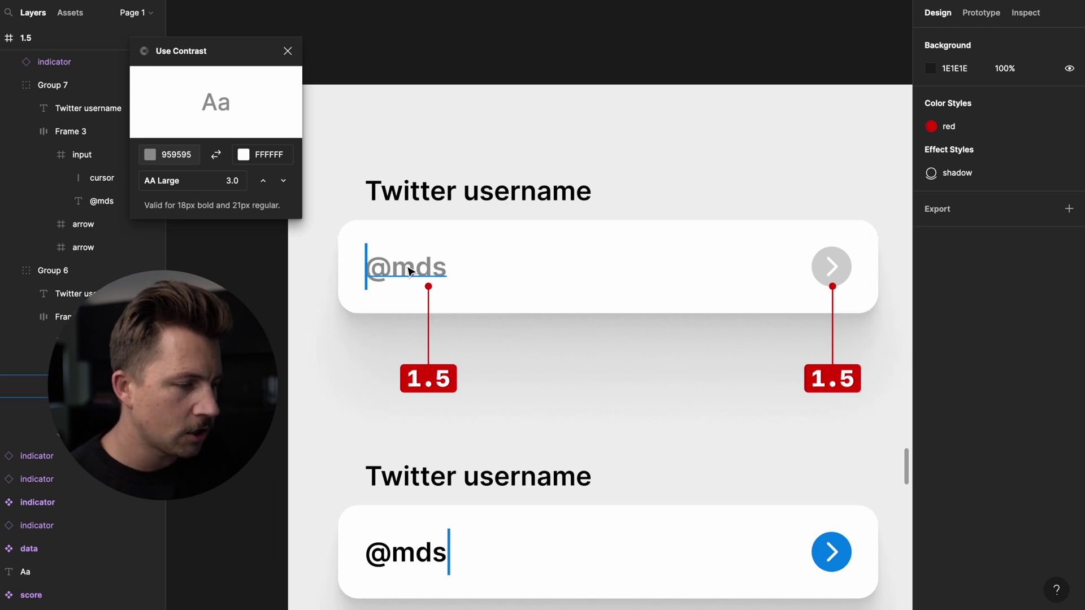
pyautogui.doubleClick(427, 267)
pyautogui.click(206, 182)
pyautogui.click(203, 176)
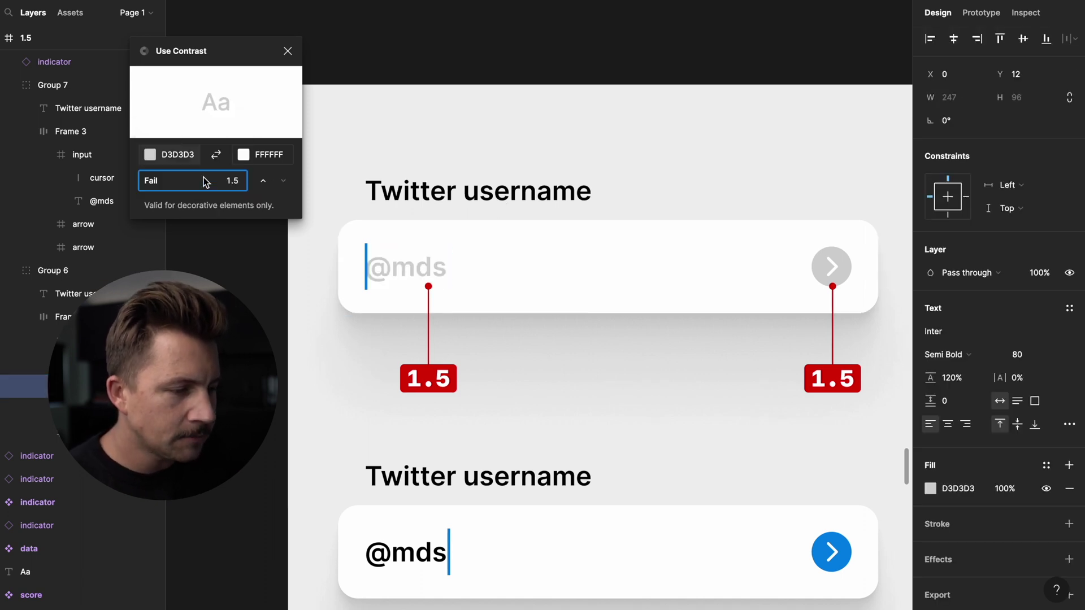
pyautogui.click(472, 133)
pyautogui.doubleClick(404, 277)
pyautogui.scroll(5, 404, 273)
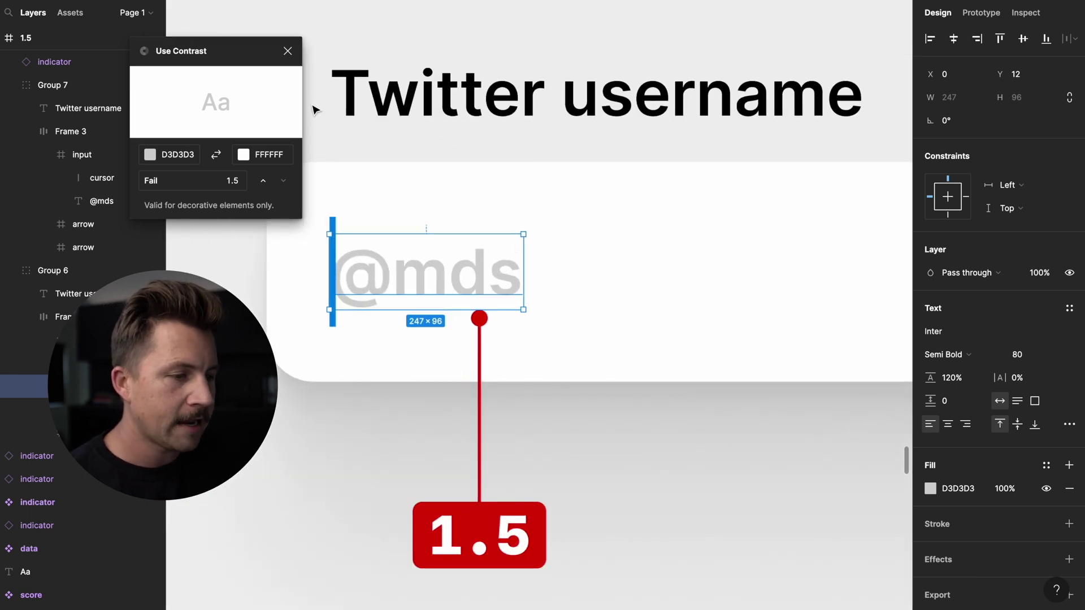
pyautogui.click(288, 52)
pyautogui.click(291, 63)
pyautogui.hotkey('shift', '0')
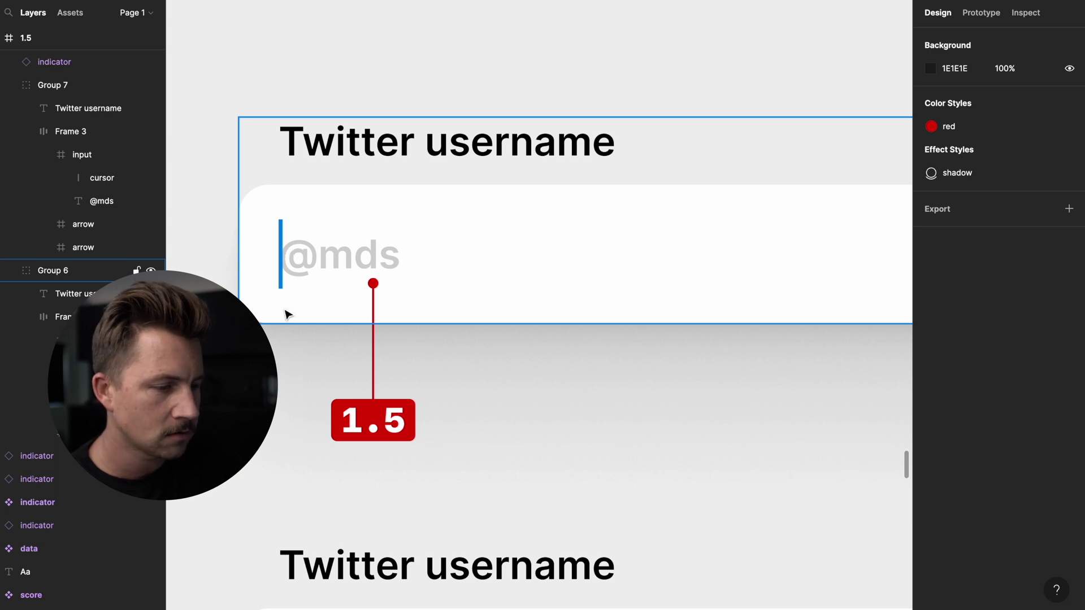
pyautogui.scroll(-3, 278, 399)
pyautogui.scroll(-1, 279, 401)
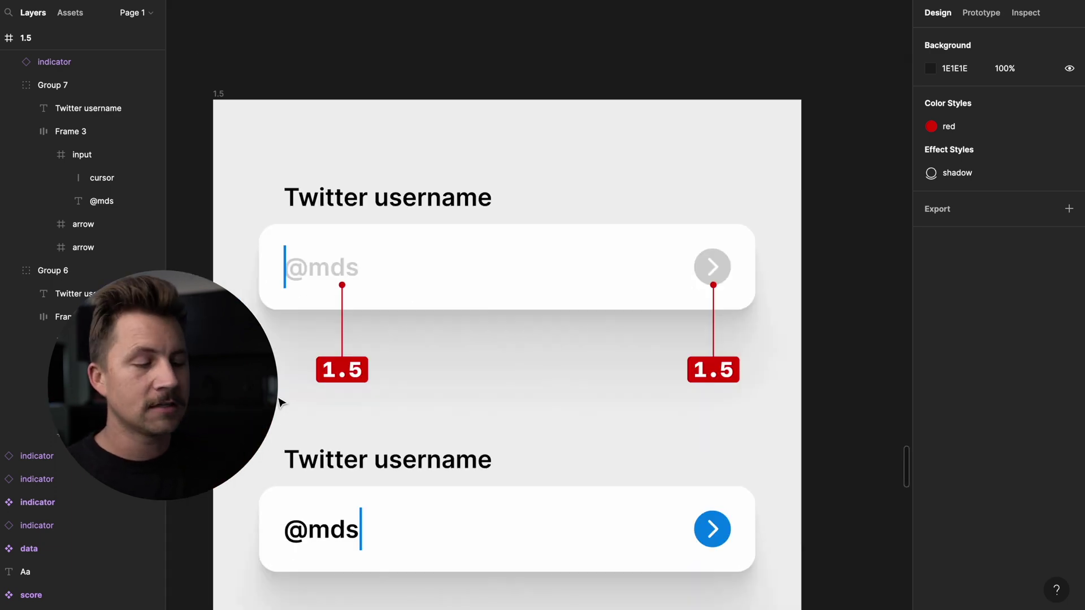
pyautogui.click(312, 279)
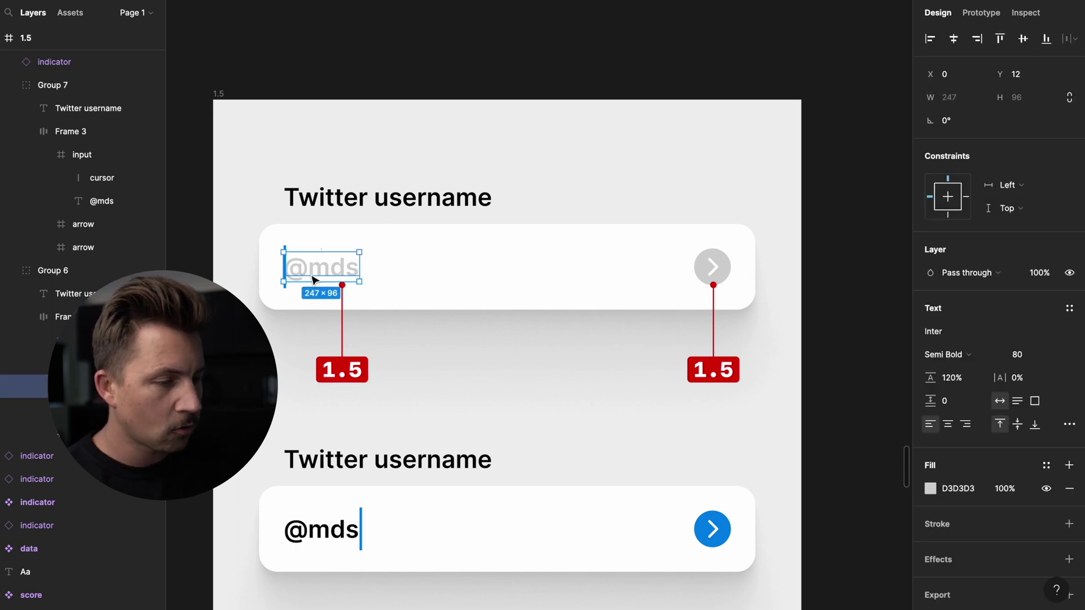
pyautogui.hotkey('ctrl', '/')
pyautogui.write('use cont')
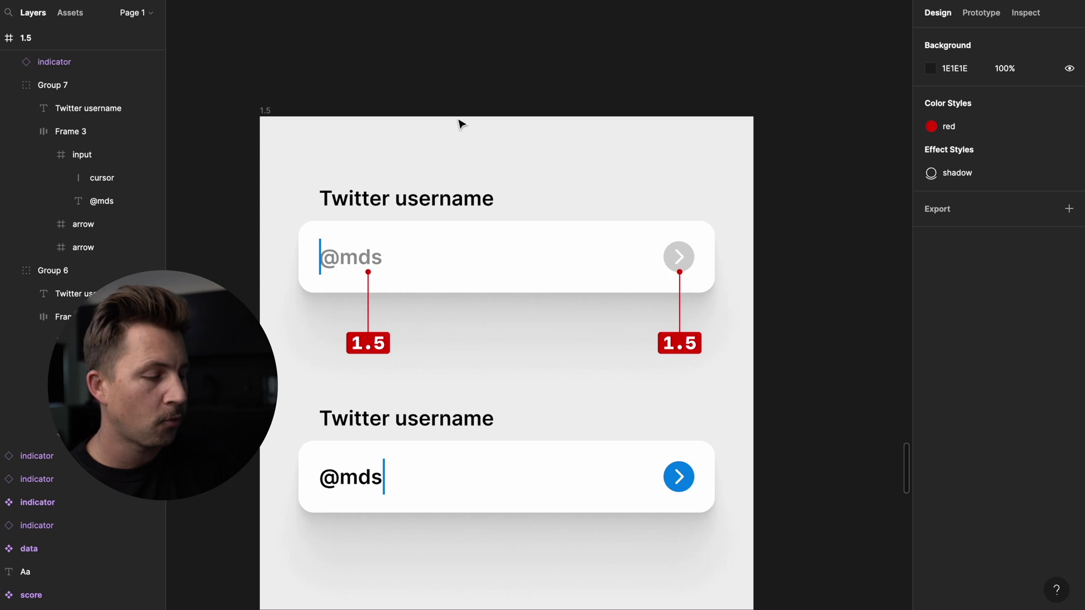
pyautogui.hotkey('shift', '0')
pyautogui.press('-')
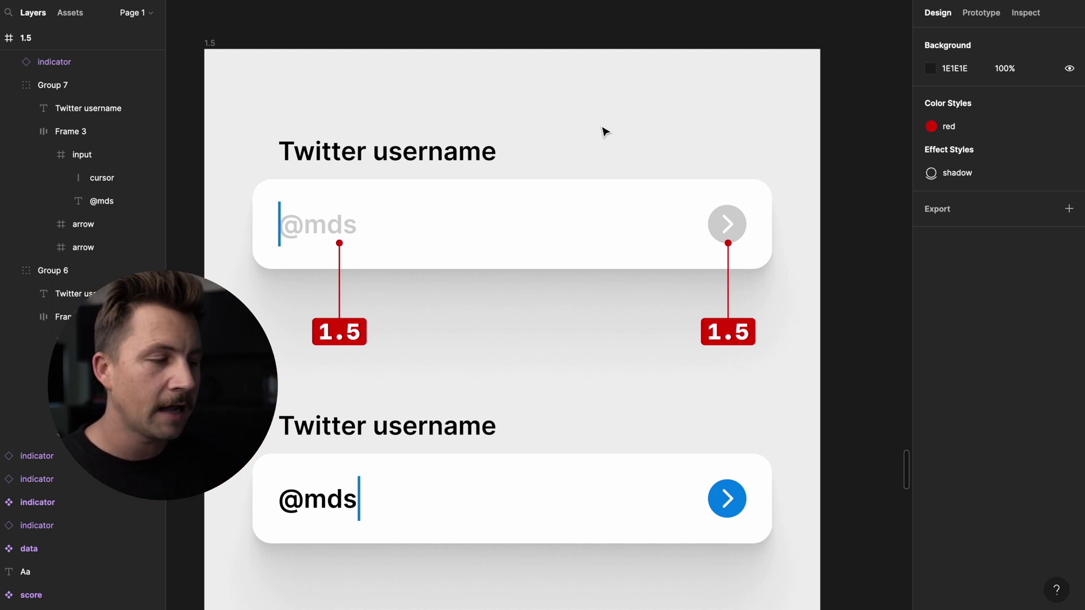
# Compare the grey and blue arrow buttons of the two fields and check the blue one's contrast with Use Contrast.
pyautogui.scroll(-1, 622, 119)
pyautogui.hscroll(-1, 621, 119)
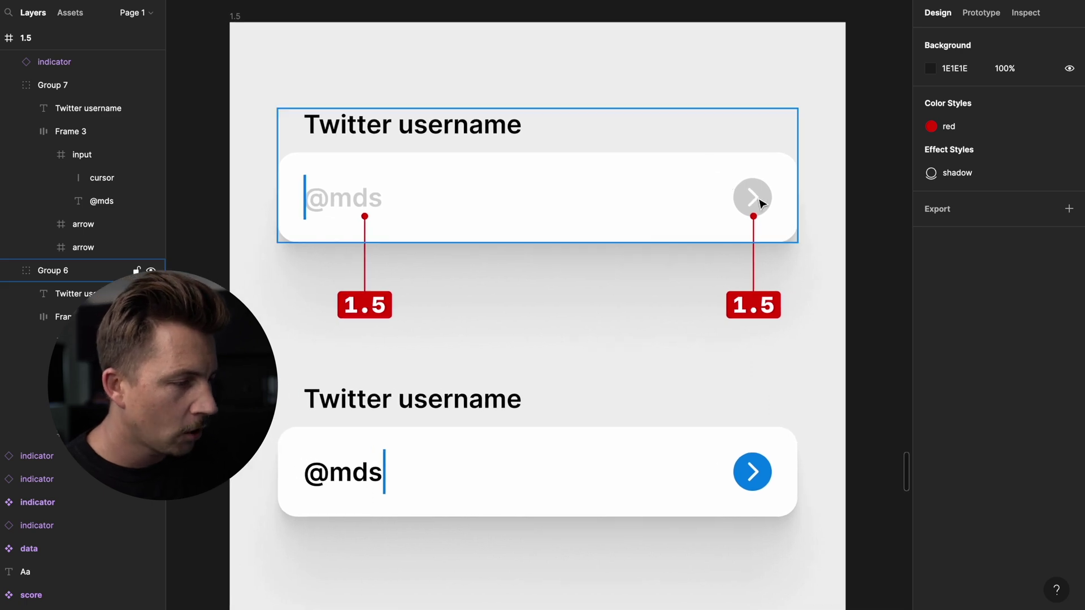
pyautogui.scroll(5, 761, 203)
pyautogui.scroll(-2, 587, 418)
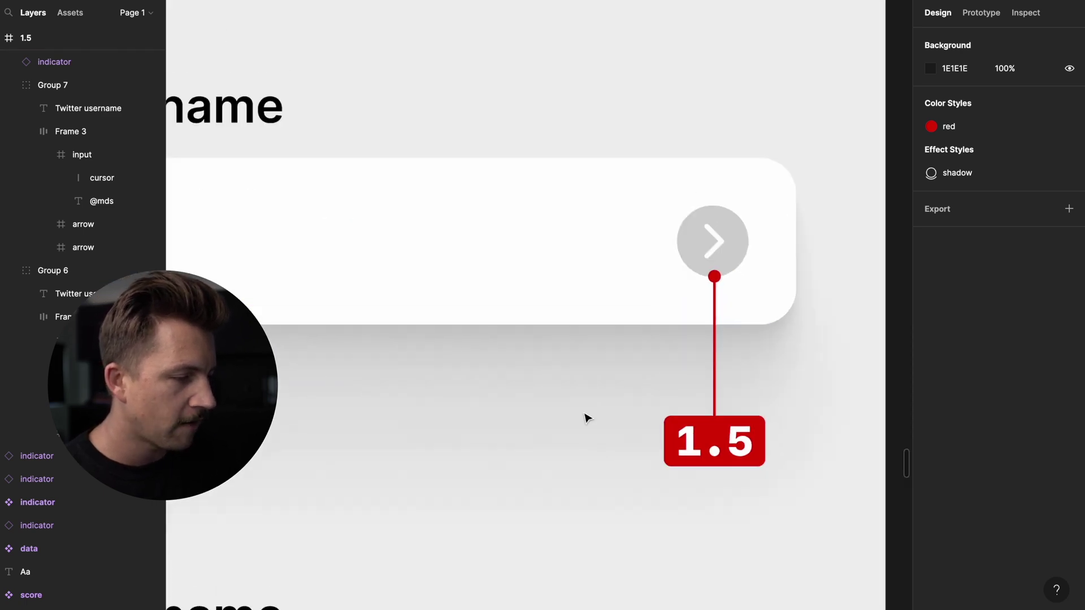
pyautogui.hotkey('shift', '1')
pyautogui.scroll(2, 444, 487)
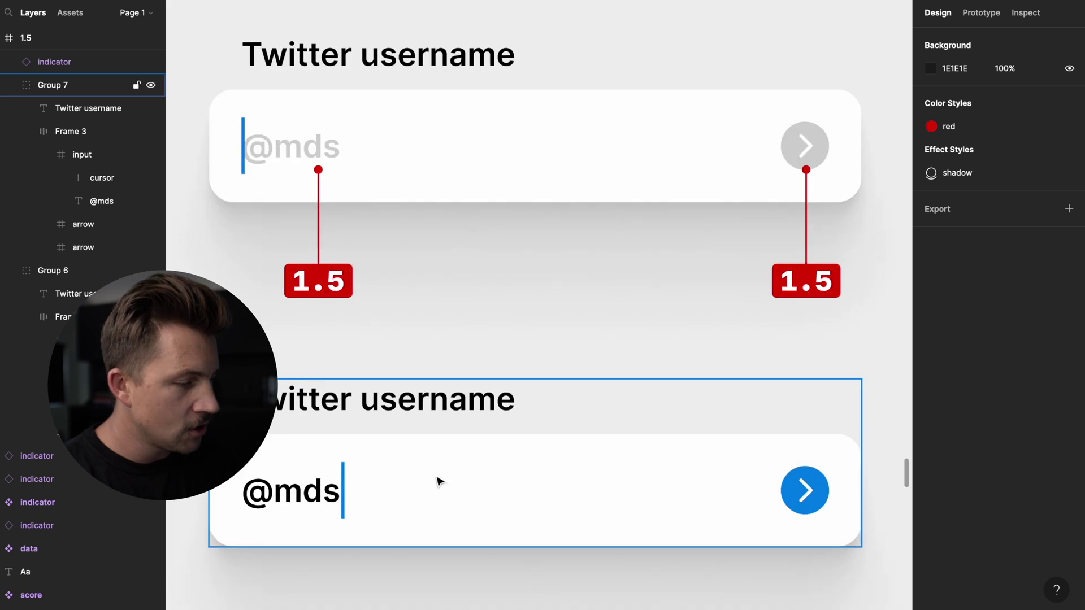
pyautogui.click(796, 494)
pyautogui.hotkey('ctrl', '/')
pyautogui.write('use contrast')
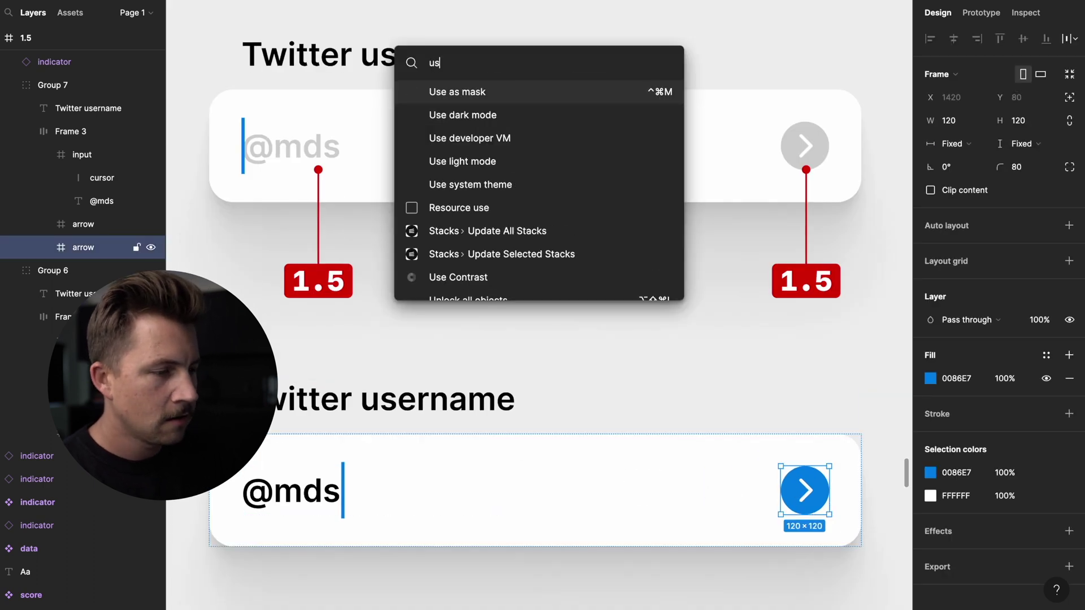
pyautogui.press('Return')
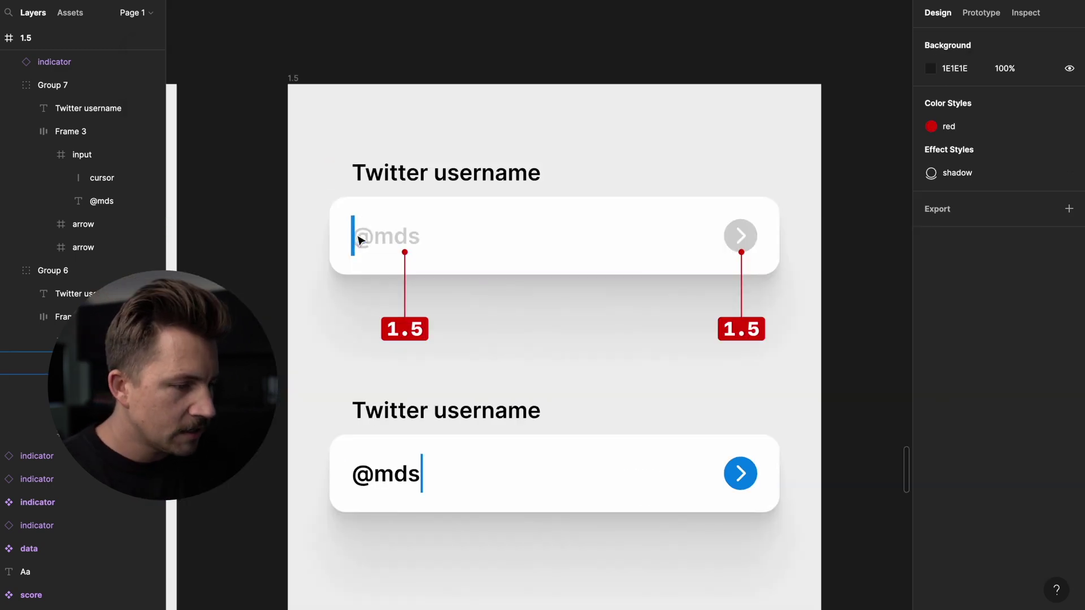
pyautogui.keyDown('ctrl'); pyautogui.click(387, 235); pyautogui.keyUp('ctrl')
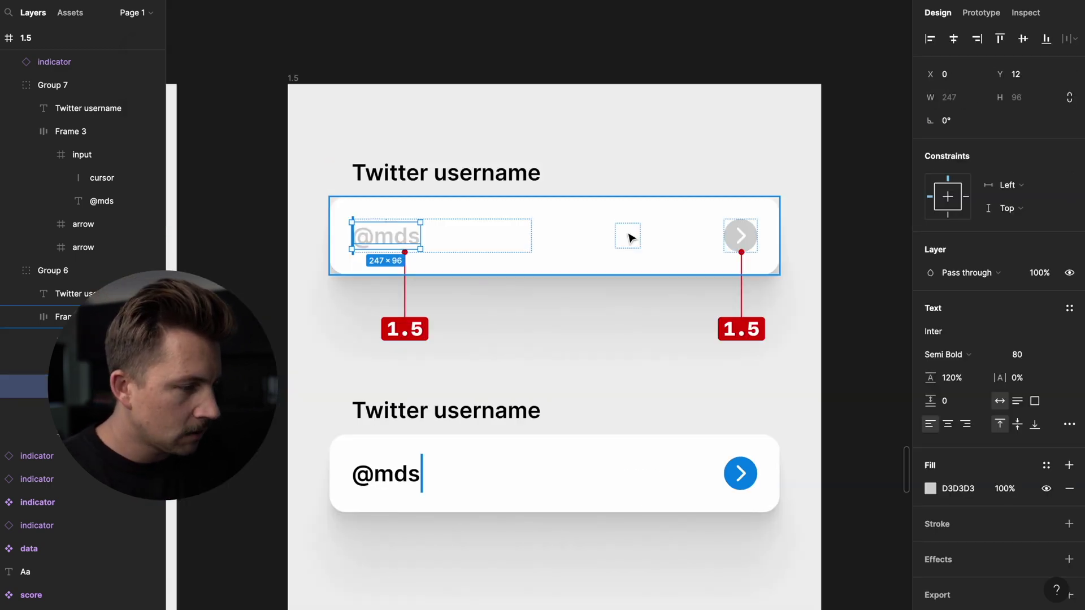
pyautogui.keyDown('shift'); pyautogui.click(738, 236); pyautogui.keyUp('shift')
pyautogui.press('BackSpace')
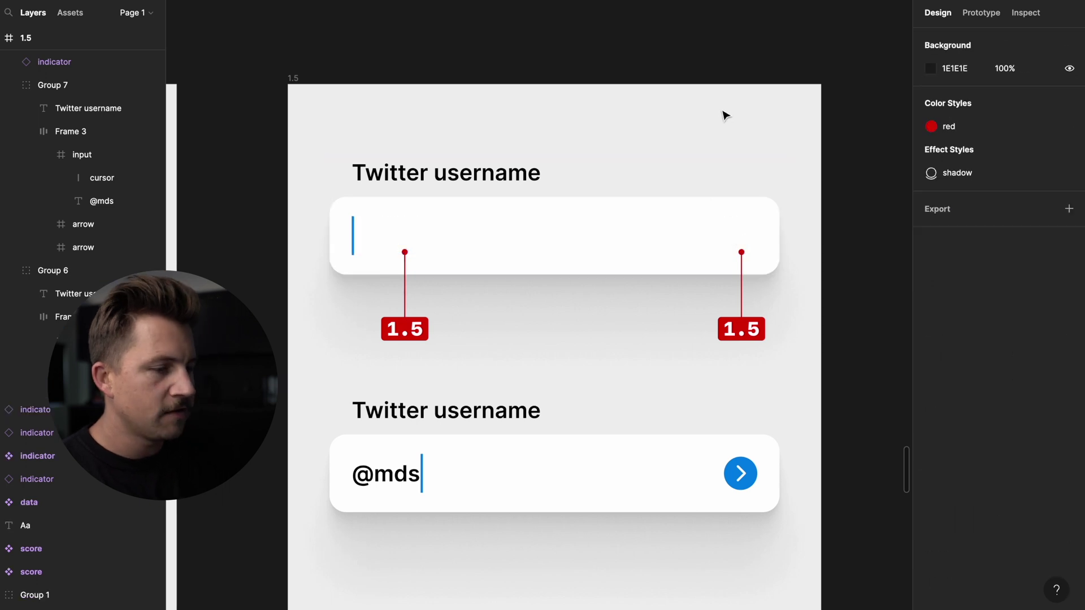
pyautogui.scroll(2, 584, 168)
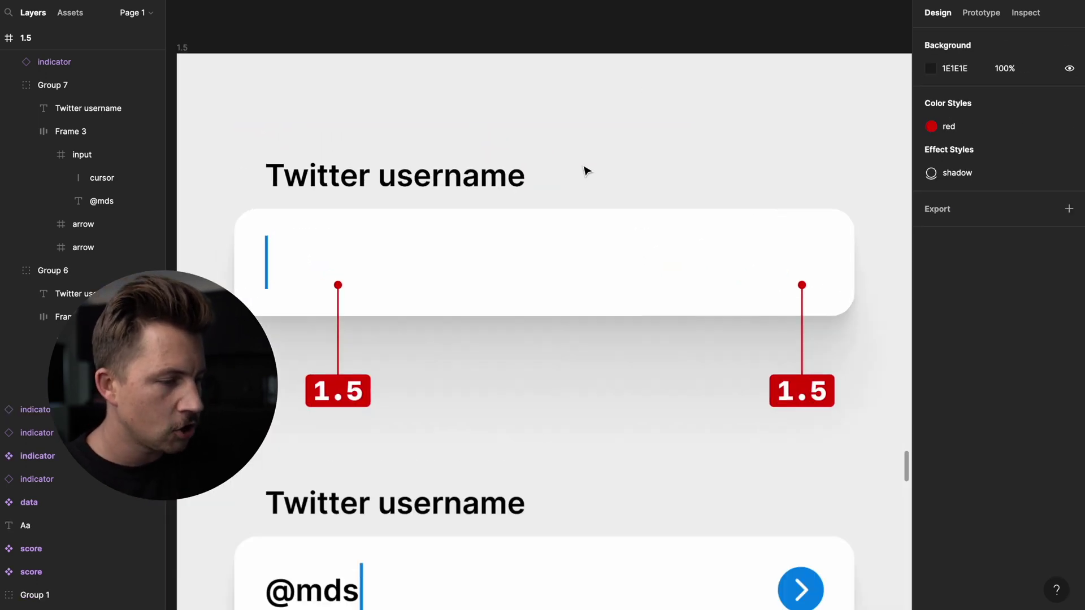
pyautogui.scroll(-1, 650, 138)
pyautogui.scroll(-1, 680, 141)
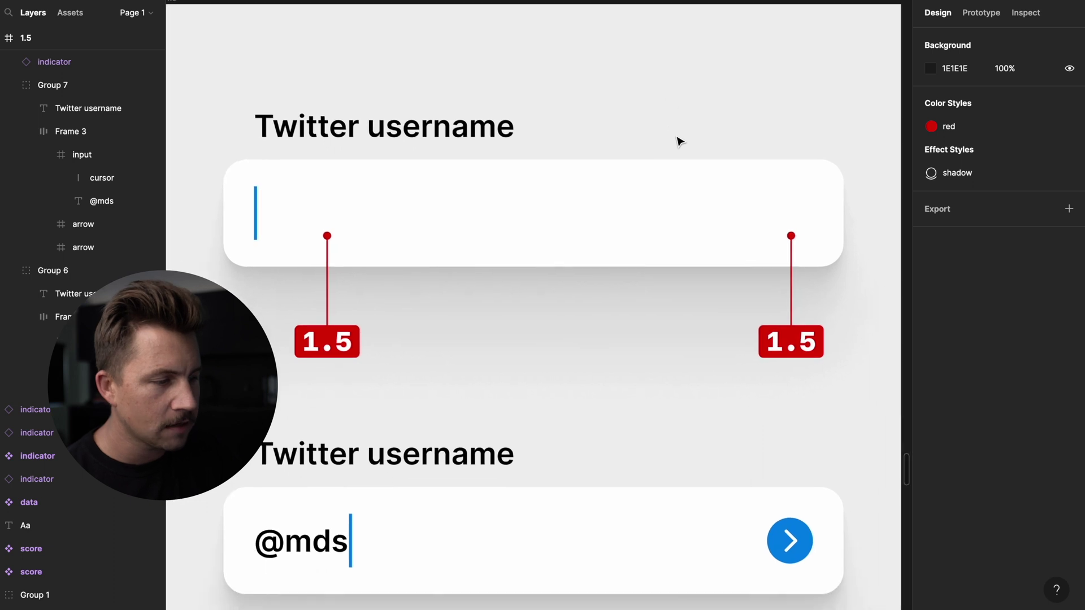
pyautogui.hotkey('ctrl', 'shift', 'z')
pyautogui.click(654, 96)
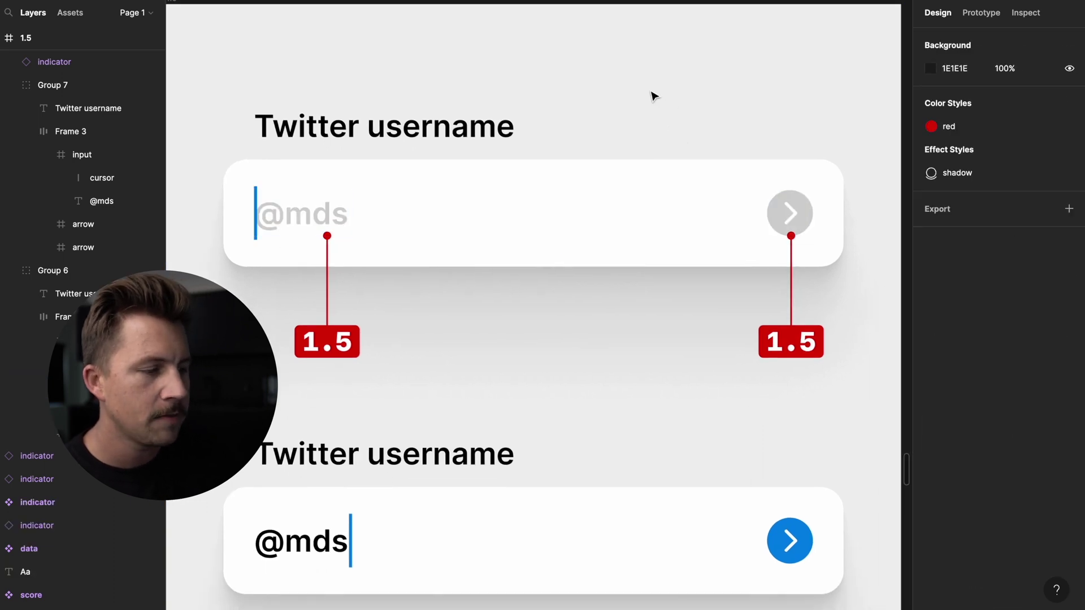
# Review the example frames in the 1–21, 12–21, 7–12 and 4.5 contrast rows.
pyautogui.scroll(-1, 654, 96)
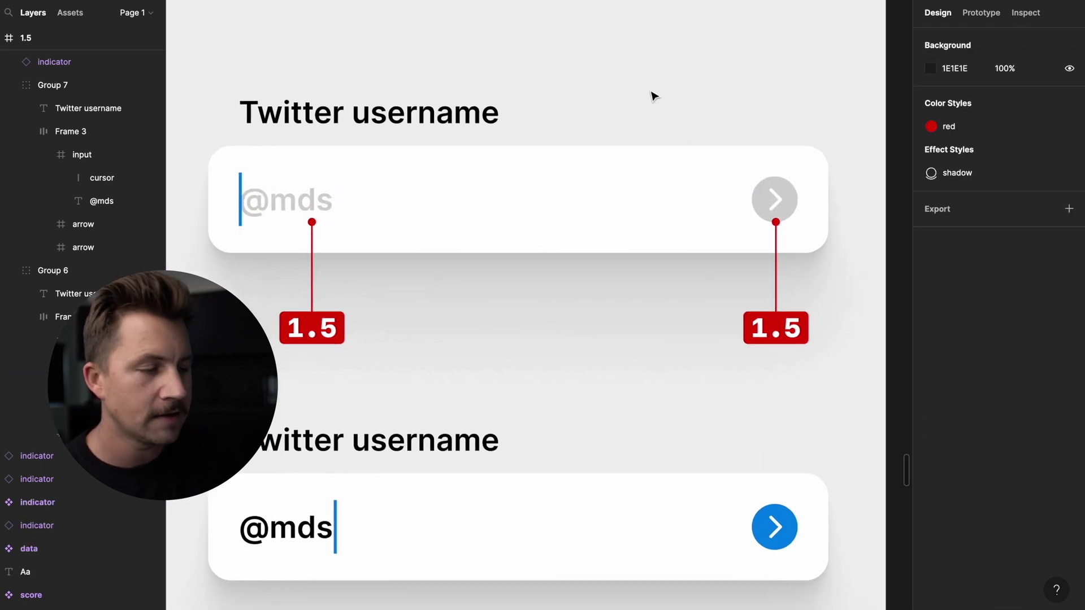
pyautogui.scroll(-2, 654, 101)
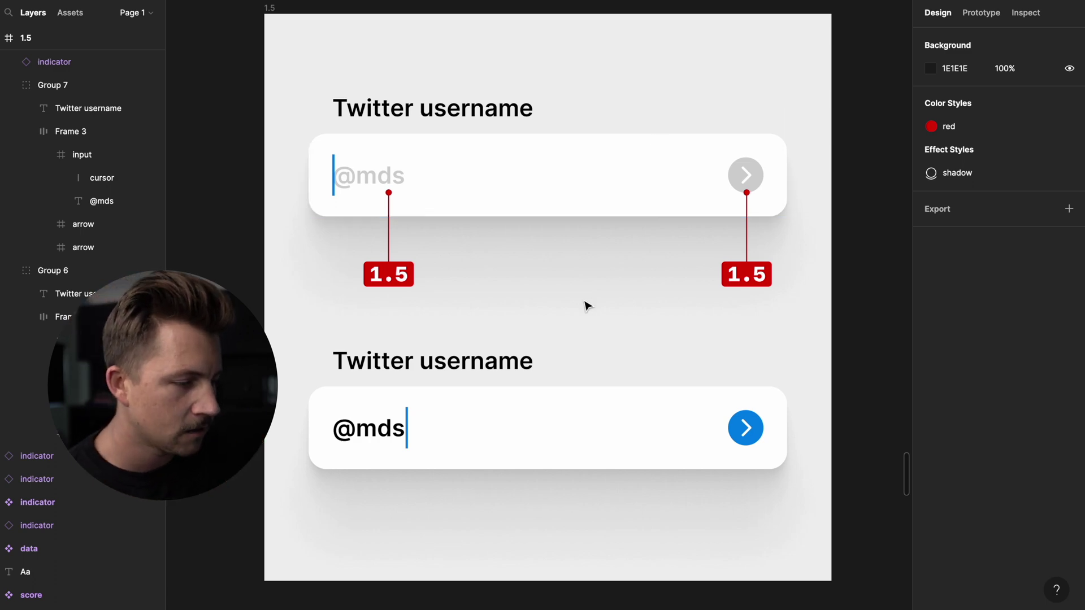
pyautogui.scroll(-3, 585, 305)
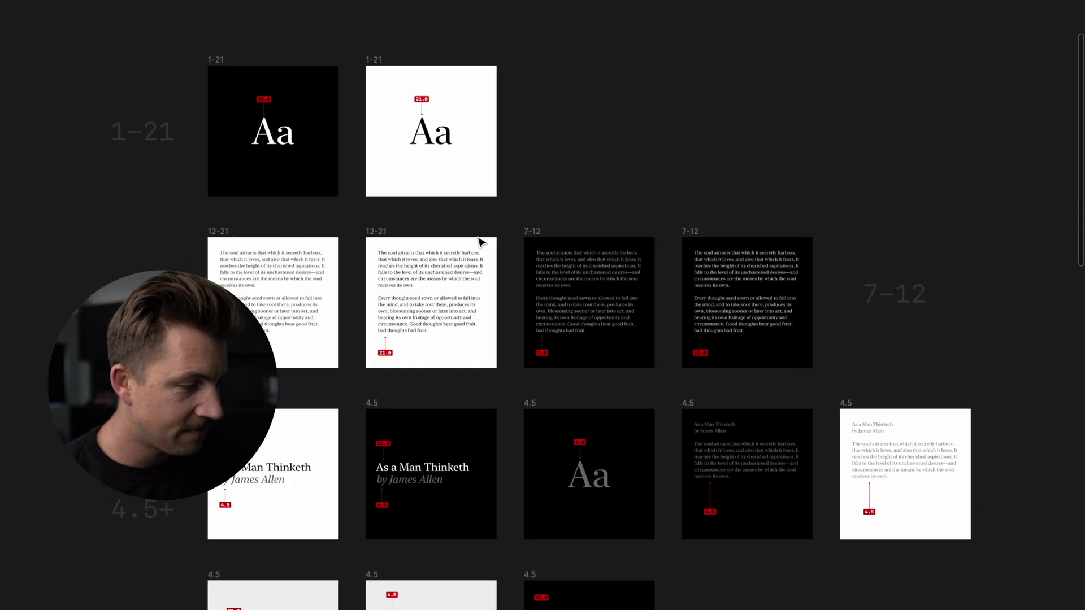
pyautogui.scroll(-2, 482, 242)
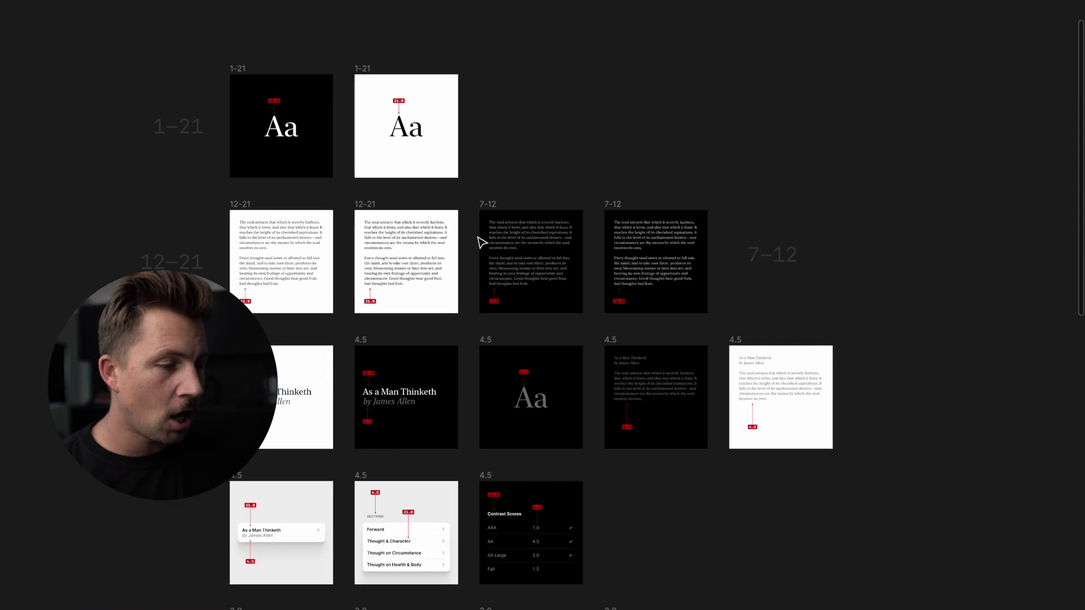
pyautogui.scroll(-1, 479, 242)
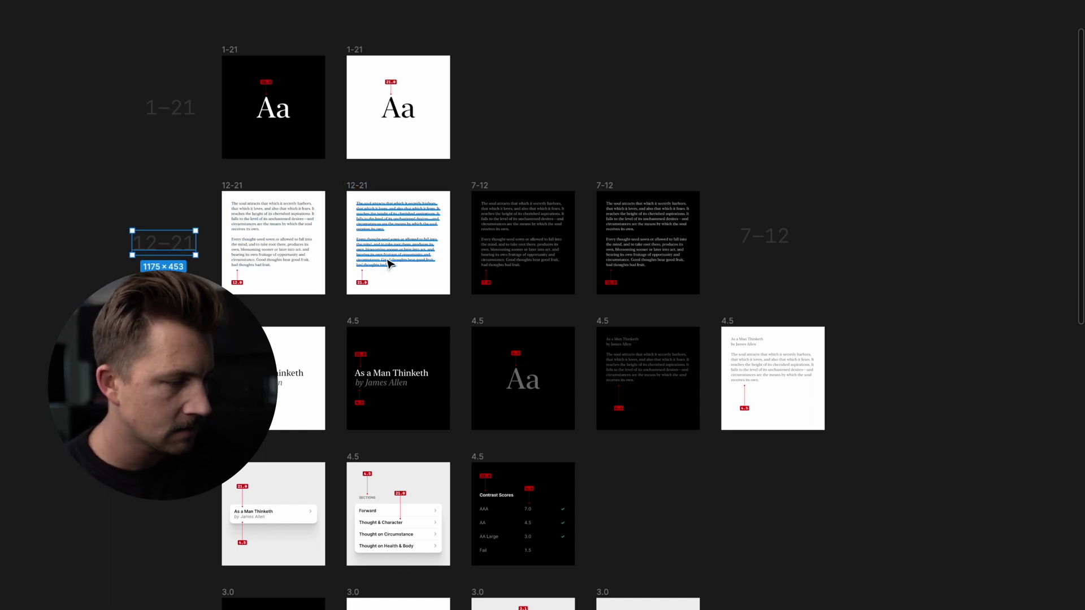
pyautogui.scroll(3, 569, 235)
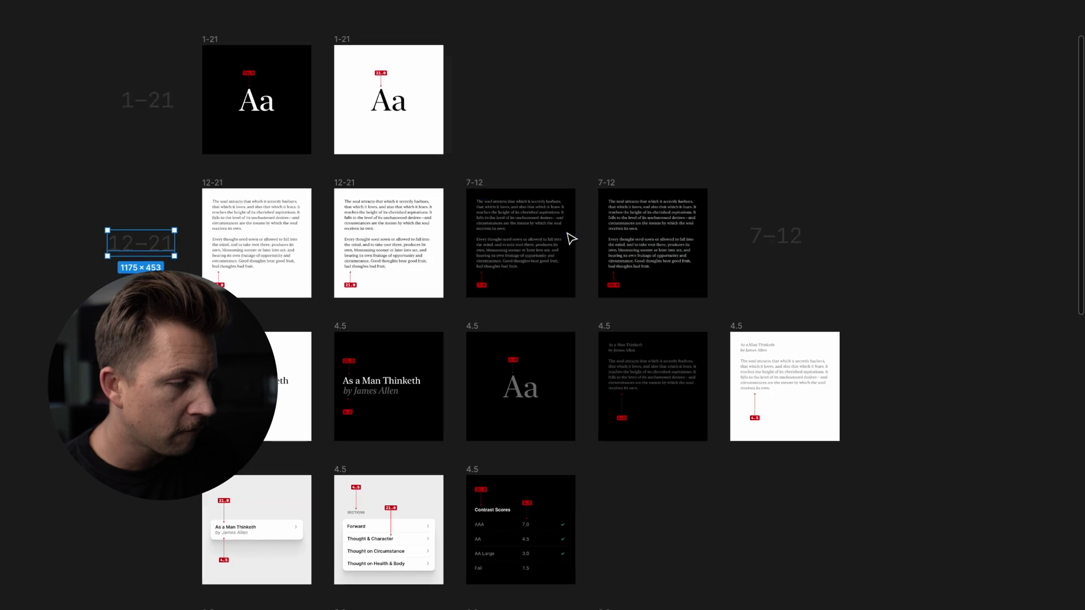
pyautogui.hscroll(-5, 529, 293)
pyautogui.scroll(-3, 529, 293)
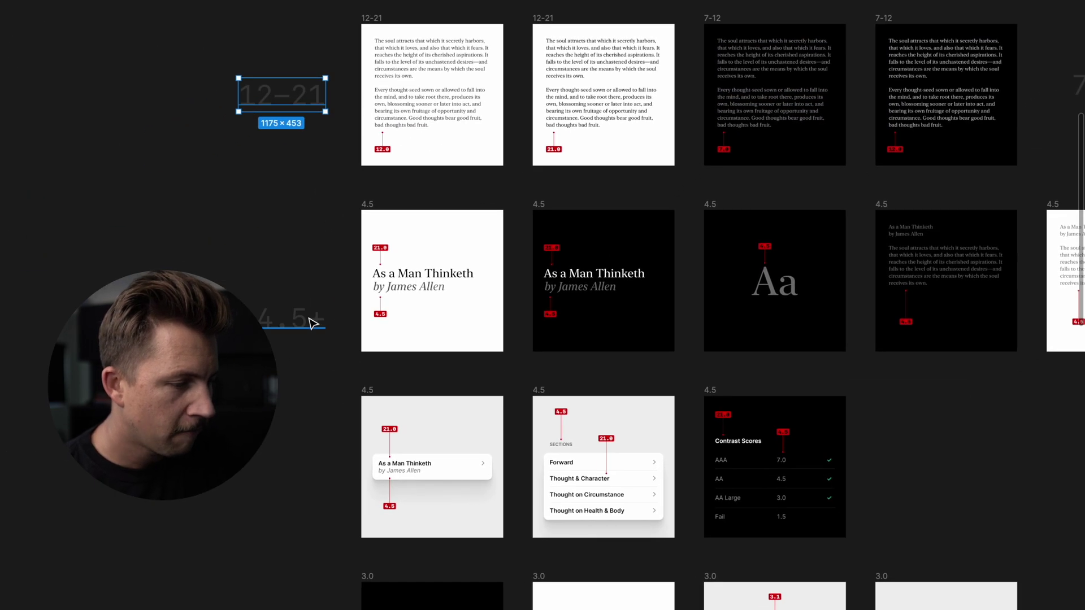
pyautogui.moveTo(309, 316); pyautogui.dragTo(311, 286)
# Review the 3.0 contrast examples with the icon sets, Sort button and As a Man Thinketh card.
pyautogui.hscroll(4, 589, 294)
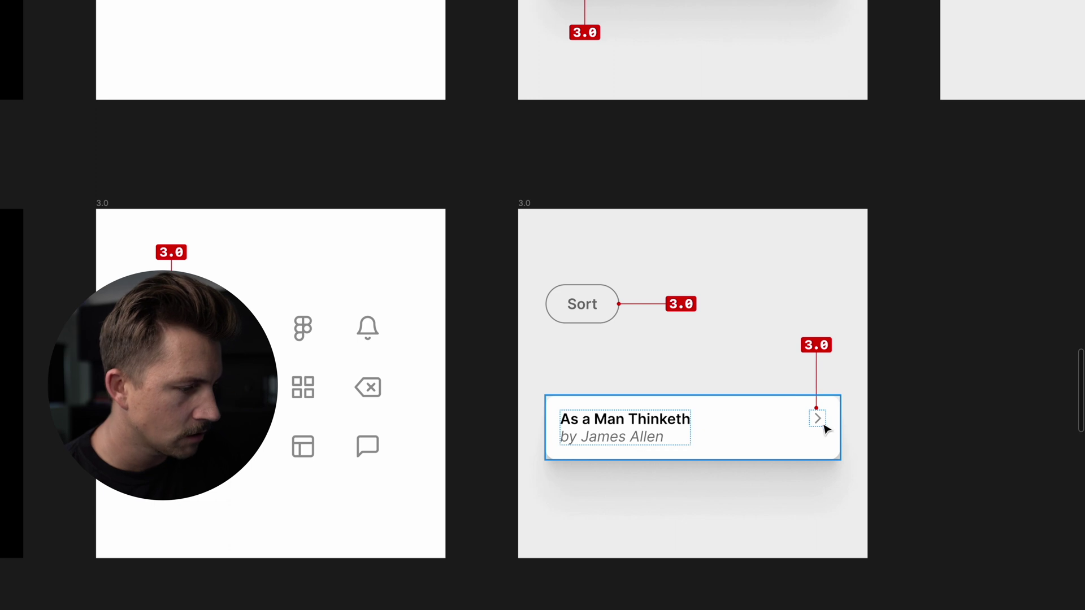
pyautogui.scroll(-3, 490, 303)
pyautogui.hscroll(-5, 491, 303)
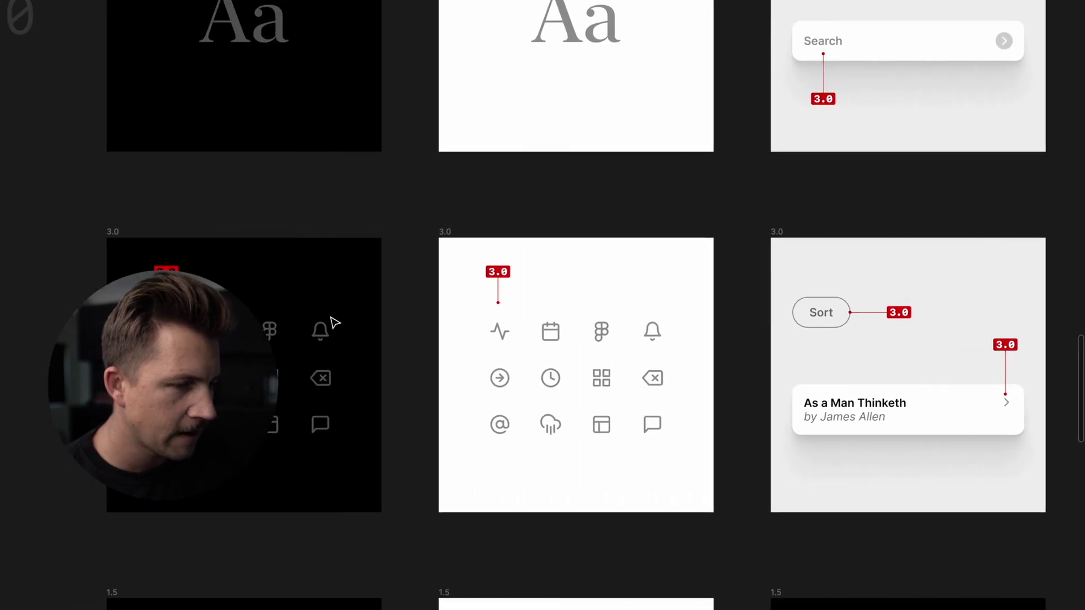
pyautogui.hscroll(-2, 331, 316)
pyautogui.scroll(1, 330, 316)
pyautogui.scroll(-9, 126, 132)
# Review the 1.5 contrast examples, from the faint Aa and table dividers to the buttons and Twitter username fields.
pyautogui.hscroll(-2, 198, 186)
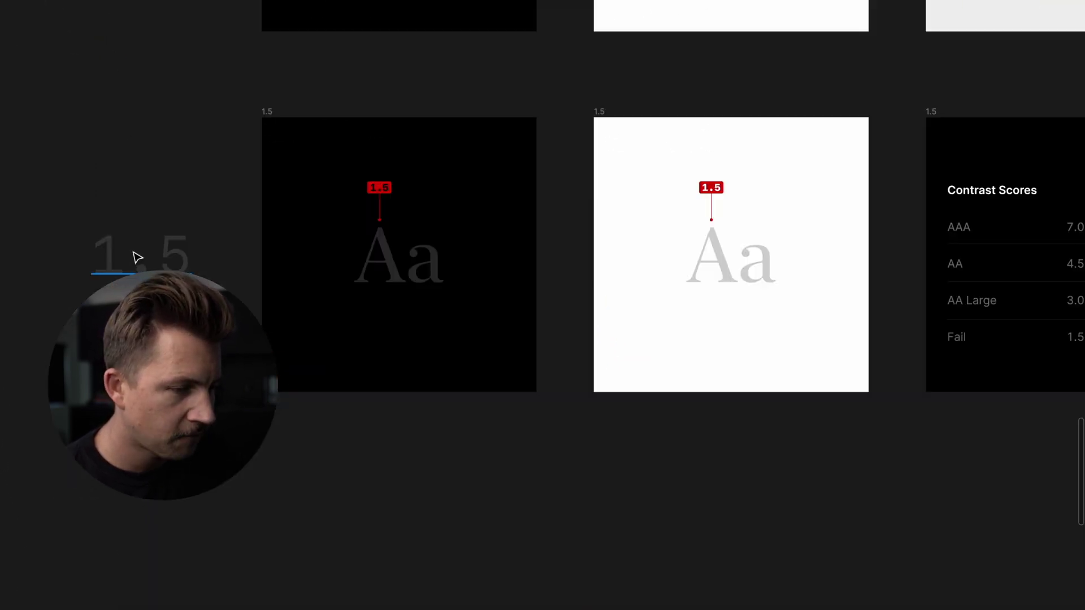
pyautogui.hscroll(10, 526, 230)
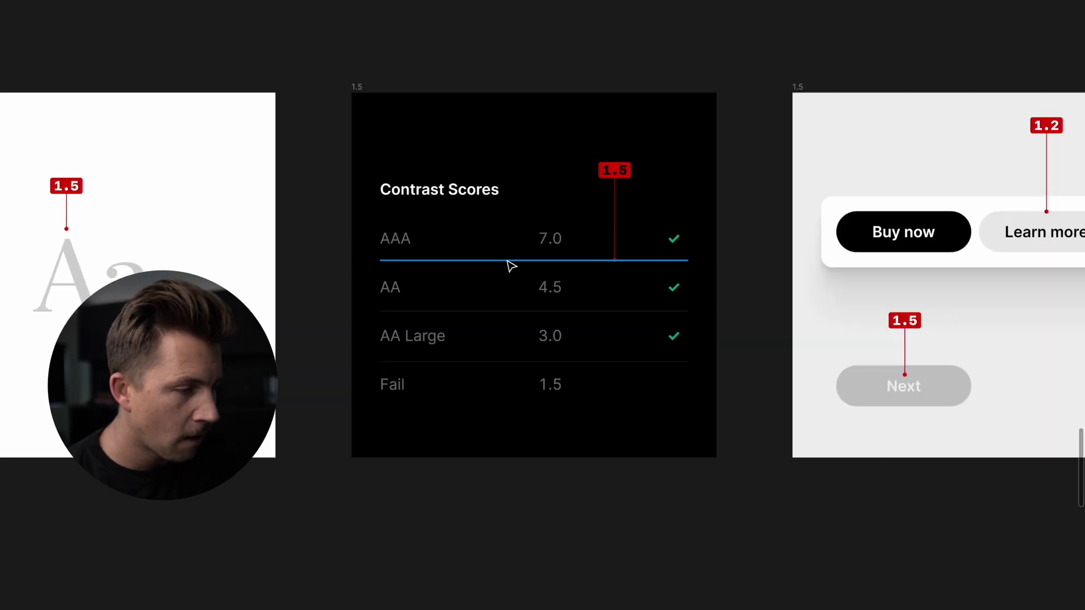
pyautogui.scroll(3, 511, 264)
pyautogui.hscroll(5, 511, 265)
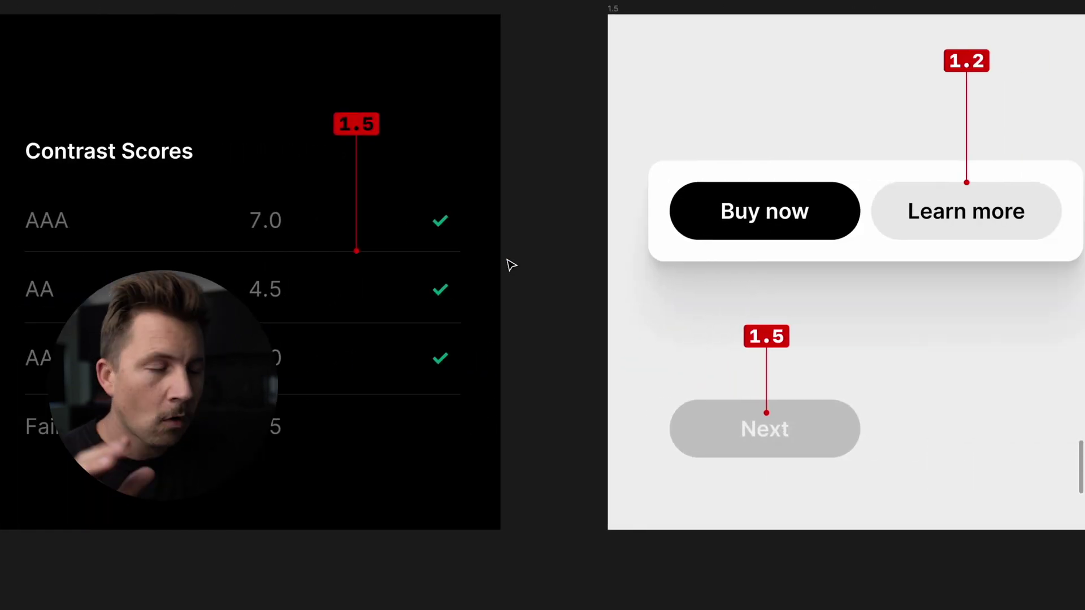
pyautogui.hscroll(5, 620, 288)
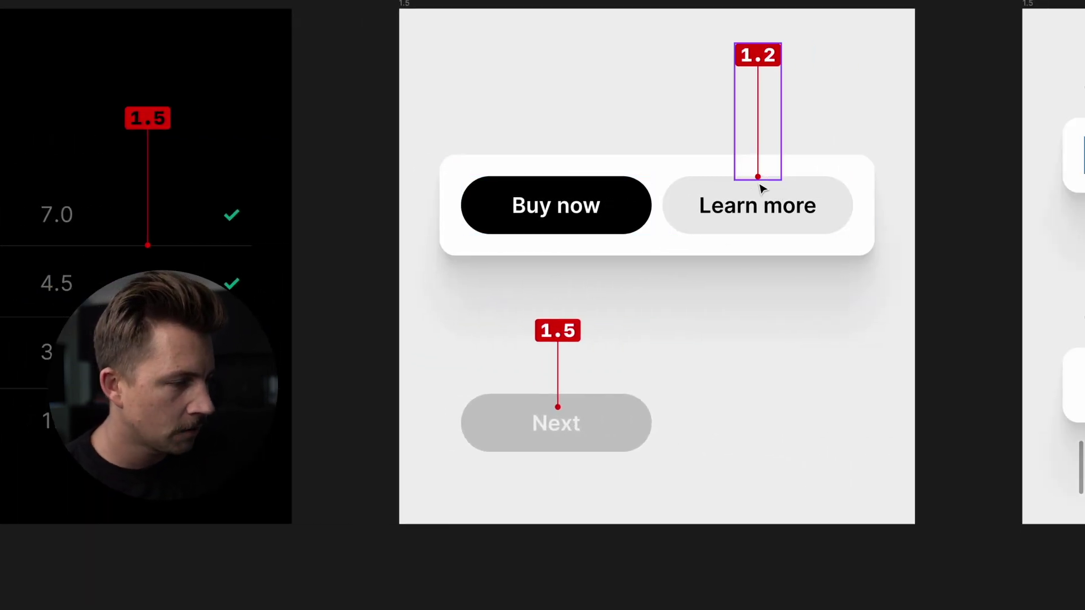
pyautogui.hscroll(3, 729, 215)
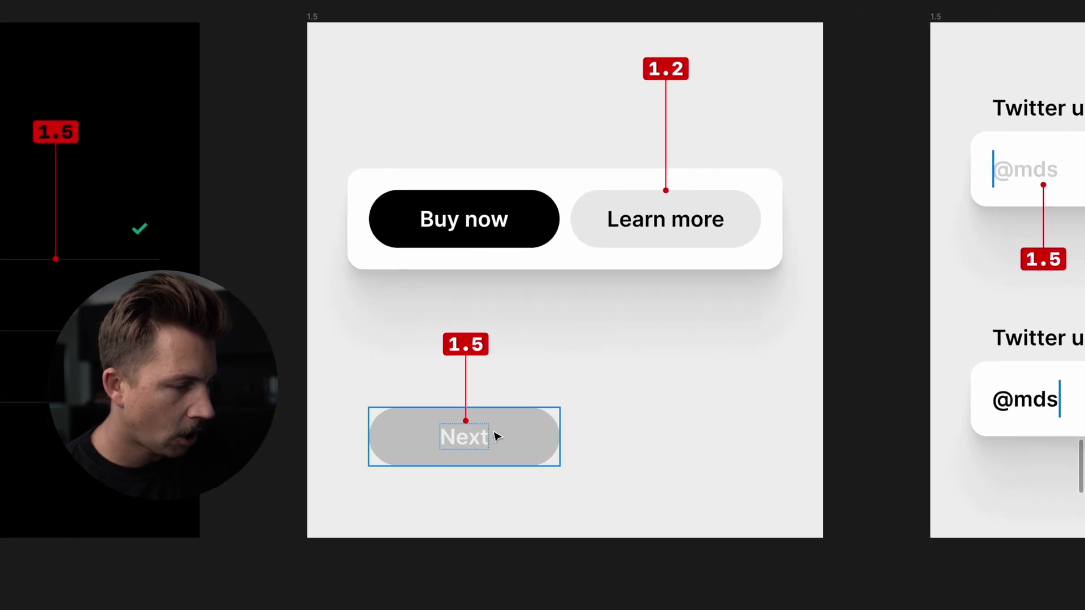
pyautogui.hscroll(15, 485, 452)
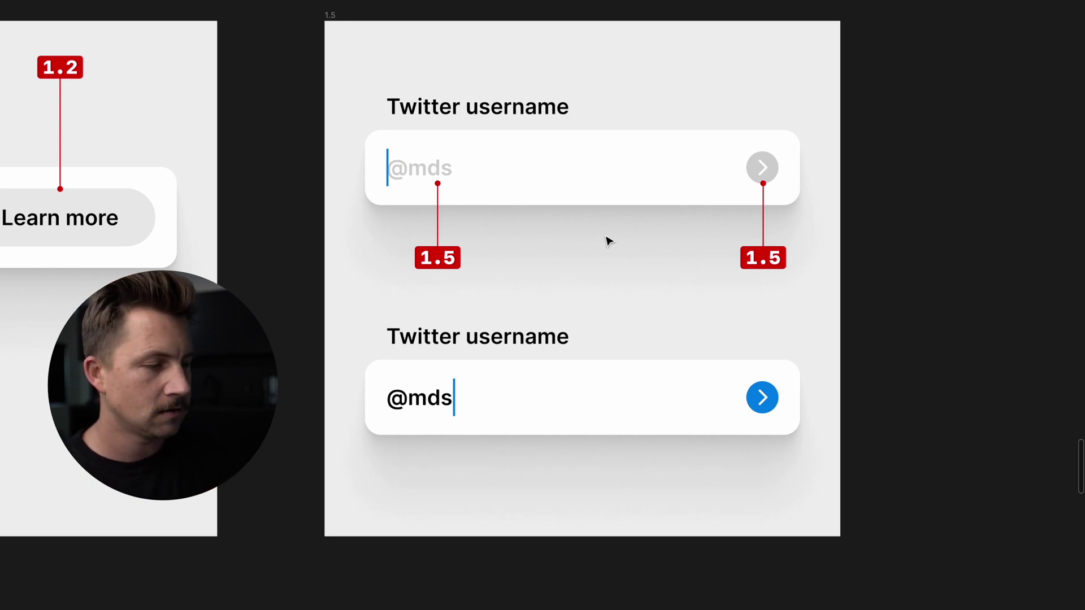
pyautogui.scroll(-10, 608, 241)
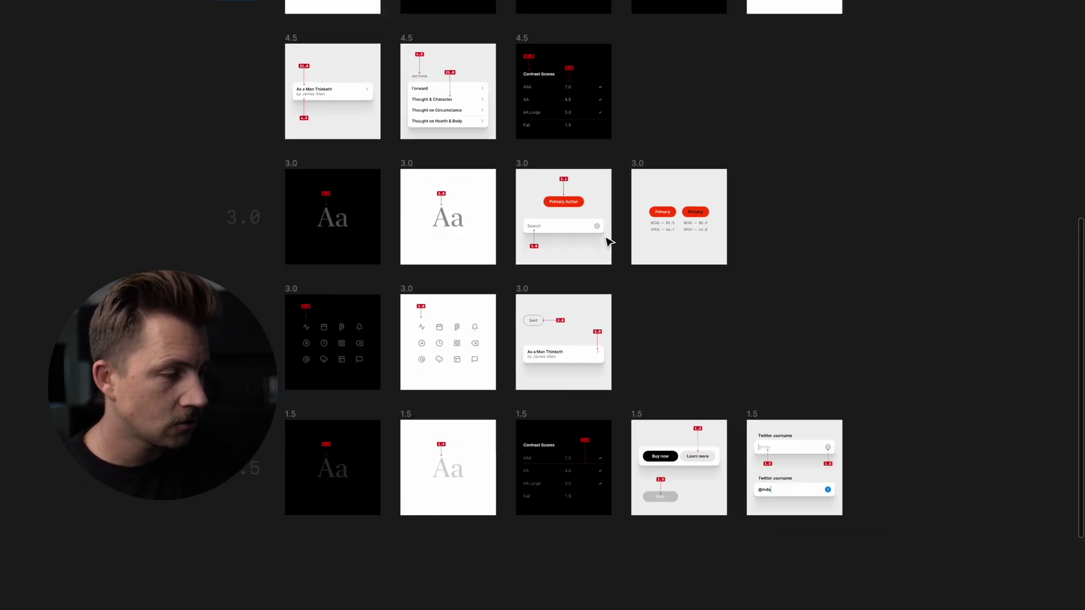
# Switch to the Use Contrast website and look over its plugin preview, Contrast guide link and Mac app link.
pyautogui.scroll(-5, 608, 242)
pyautogui.scroll(3, 571, 249)
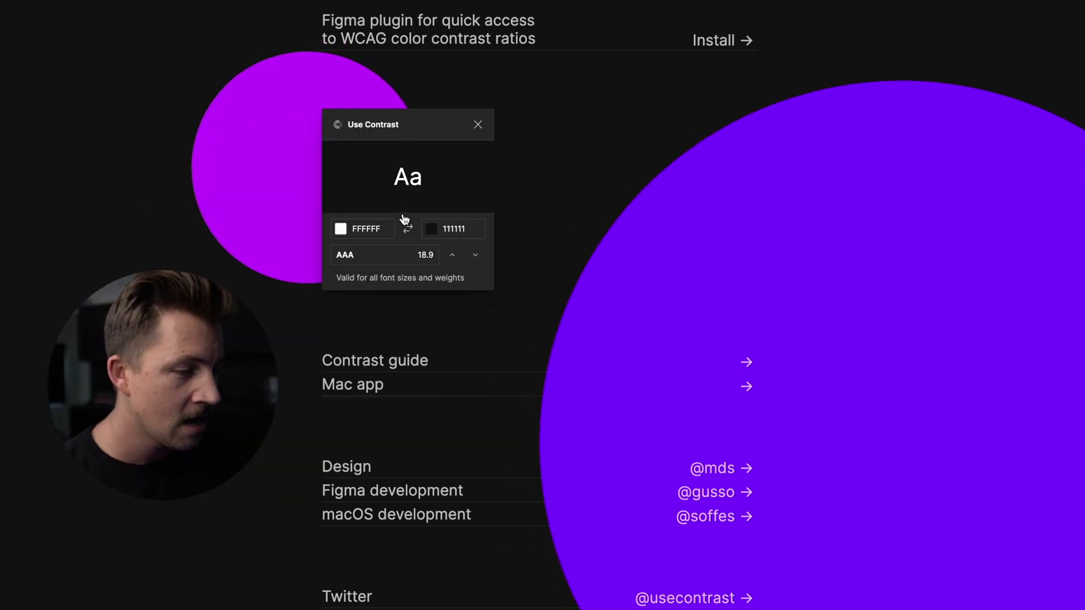
pyautogui.scroll(-3, 404, 221)
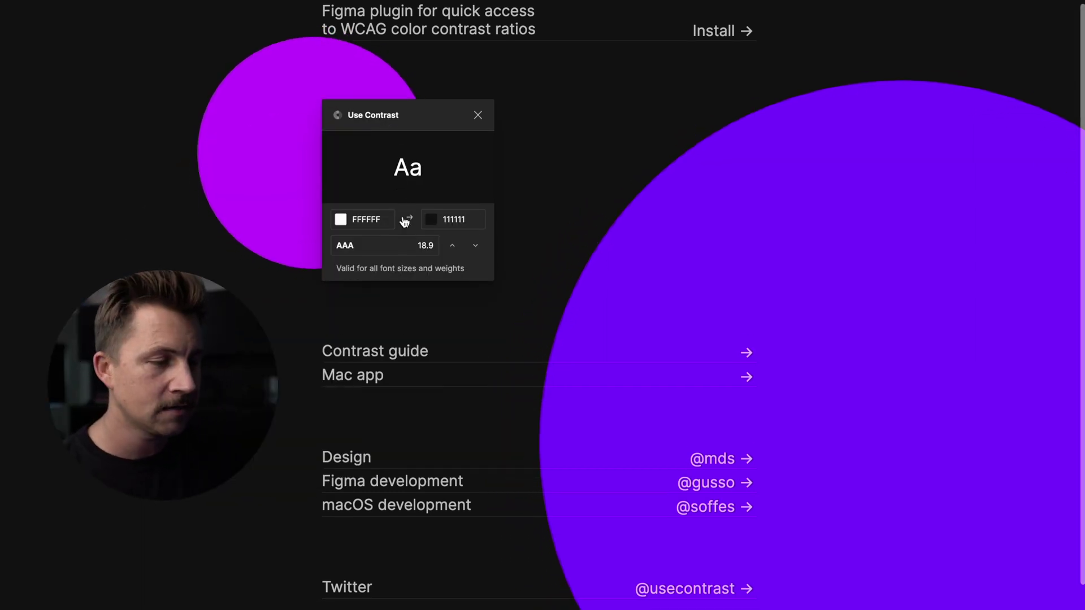
pyautogui.scroll(2, 315, 259)
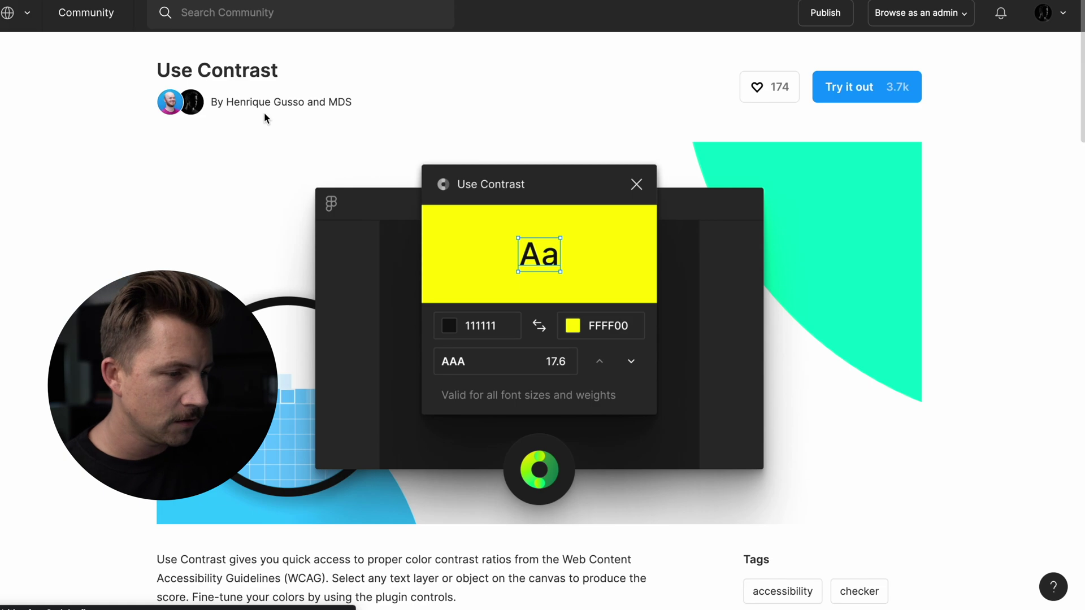
pyautogui.scroll(-1, 243, 108)
pyautogui.scroll(1, 243, 108)
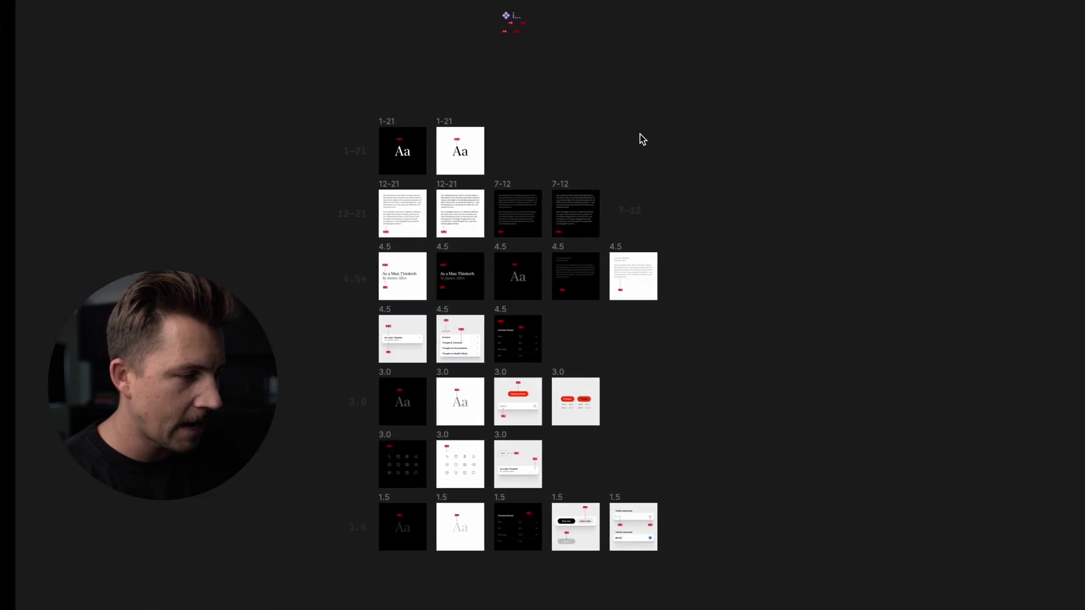
pyautogui.press('super+/')
pyautogui.write('user')
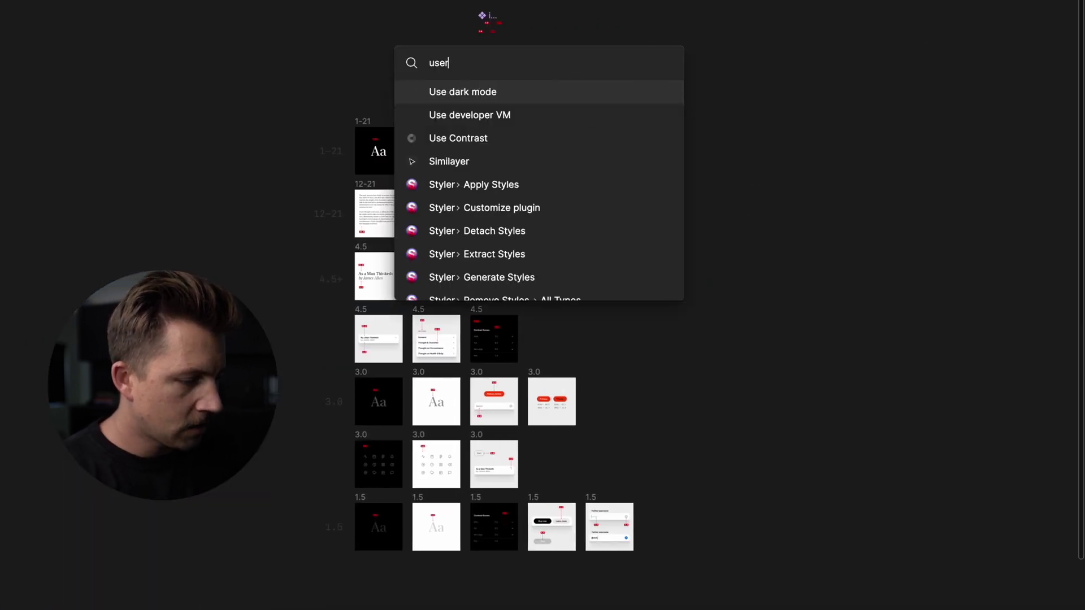
pyautogui.press('BackSpace')
pyautogui.press('BackSpace')
pyautogui.press('BackSpace')
pyautogui.press('BackSpace')
pyautogui.press('Escape')
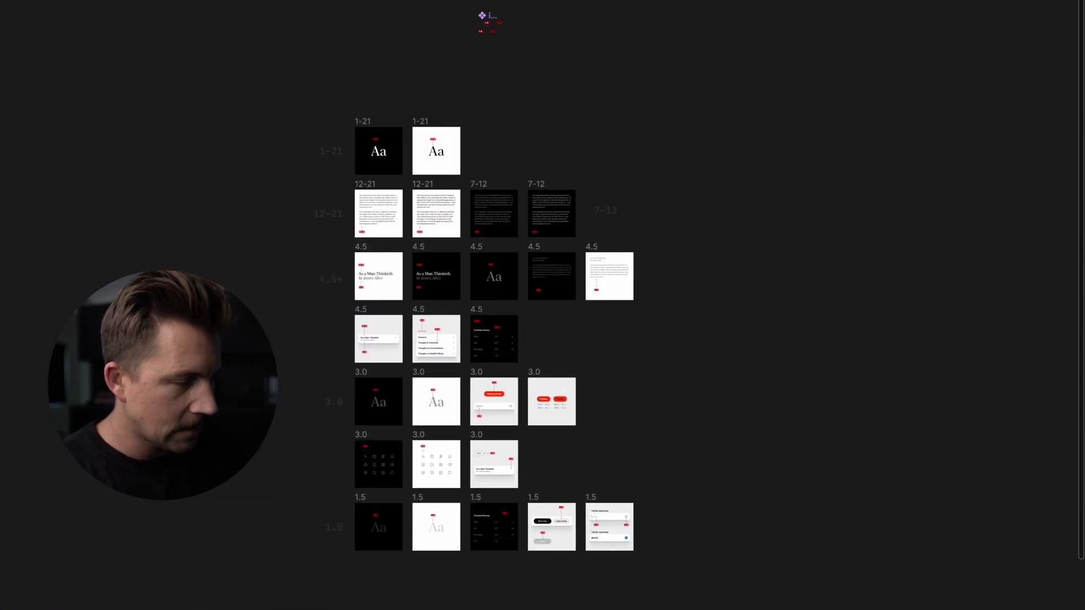
# Check the white Aa in the black 1–21 frame with Use Contrast, viewing its contrast levels and swapping the colours back and forth.
pyautogui.press('super+slash')
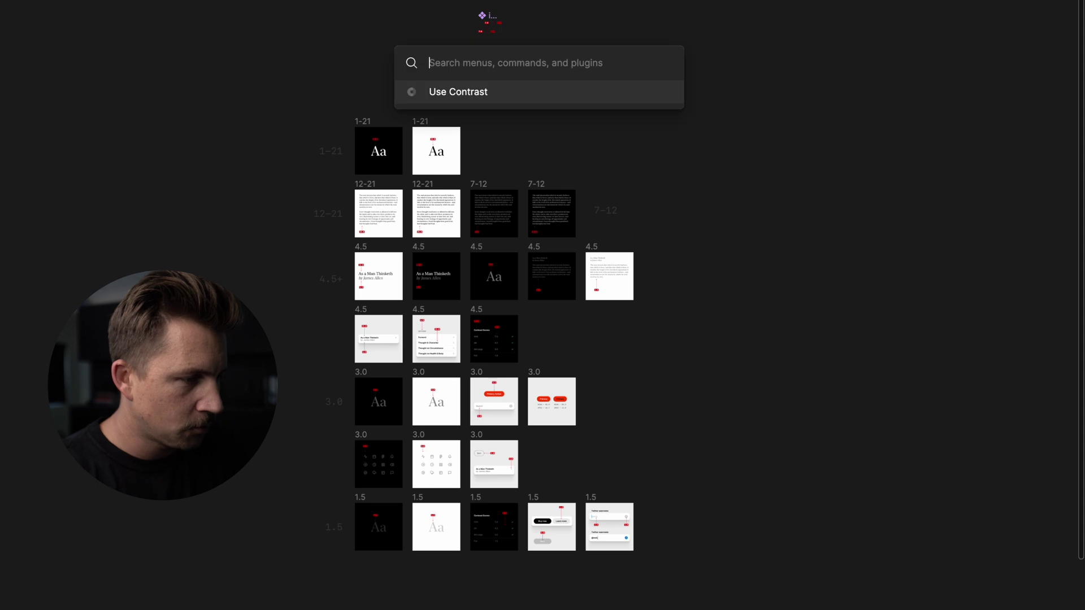
pyautogui.click(464, 97)
pyautogui.click(388, 157)
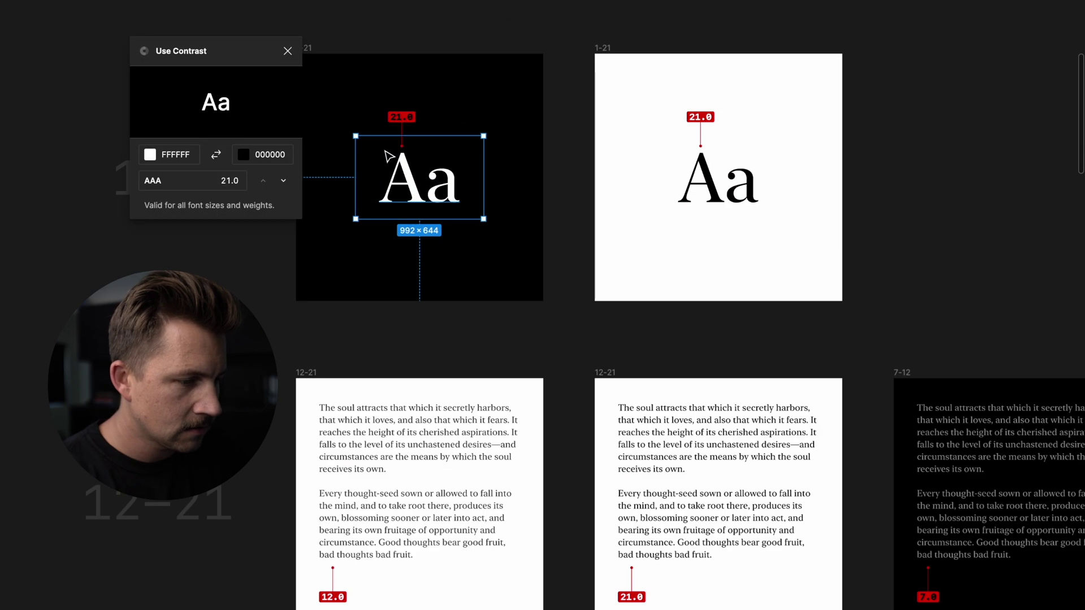
pyautogui.click(192, 180)
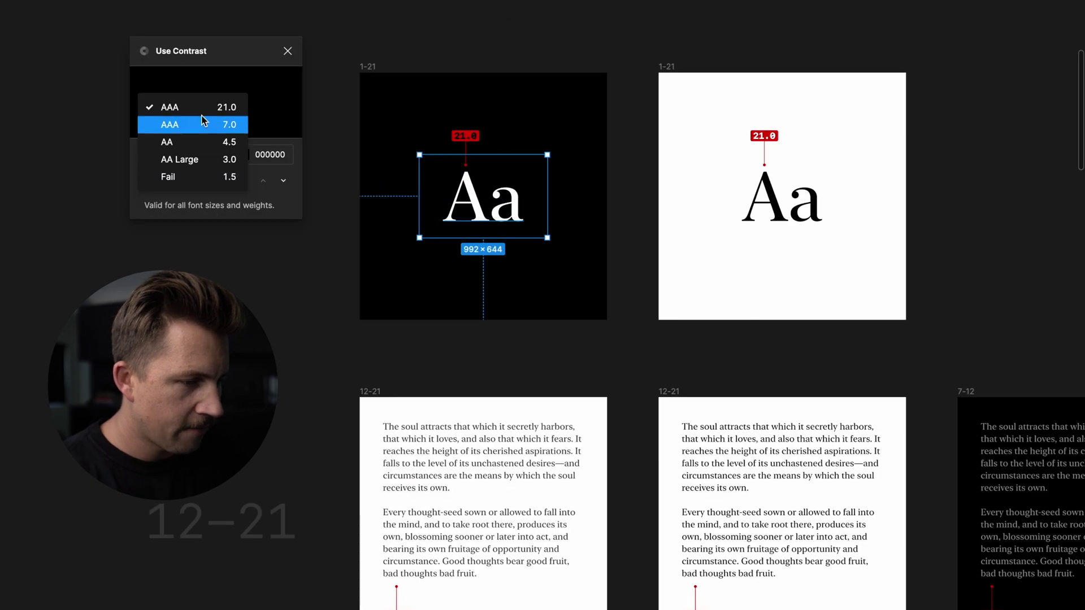
pyautogui.click(296, 198)
pyautogui.click(217, 155)
pyautogui.click(218, 154)
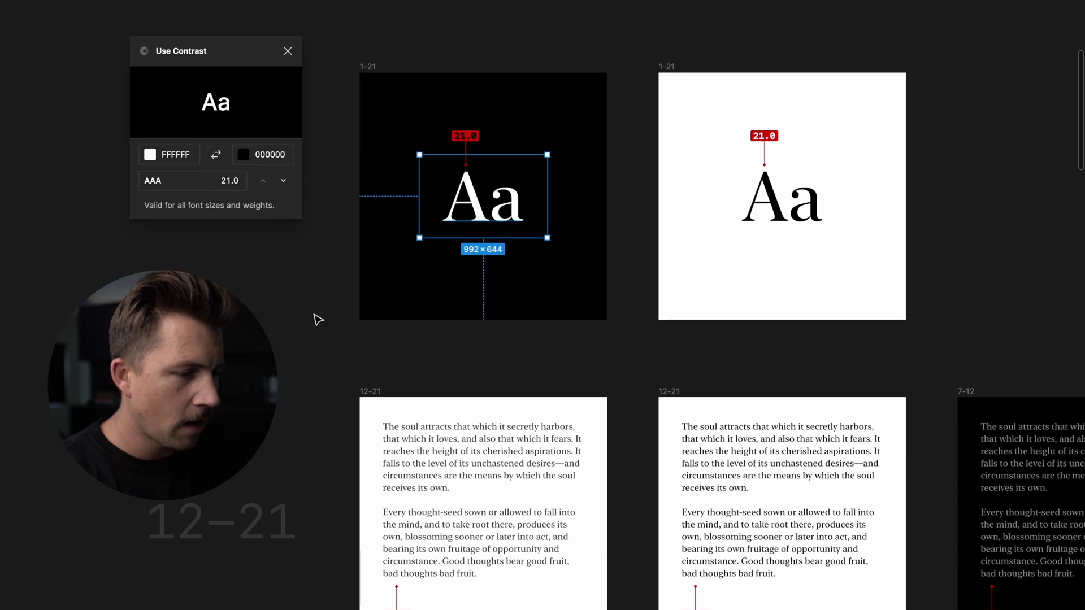